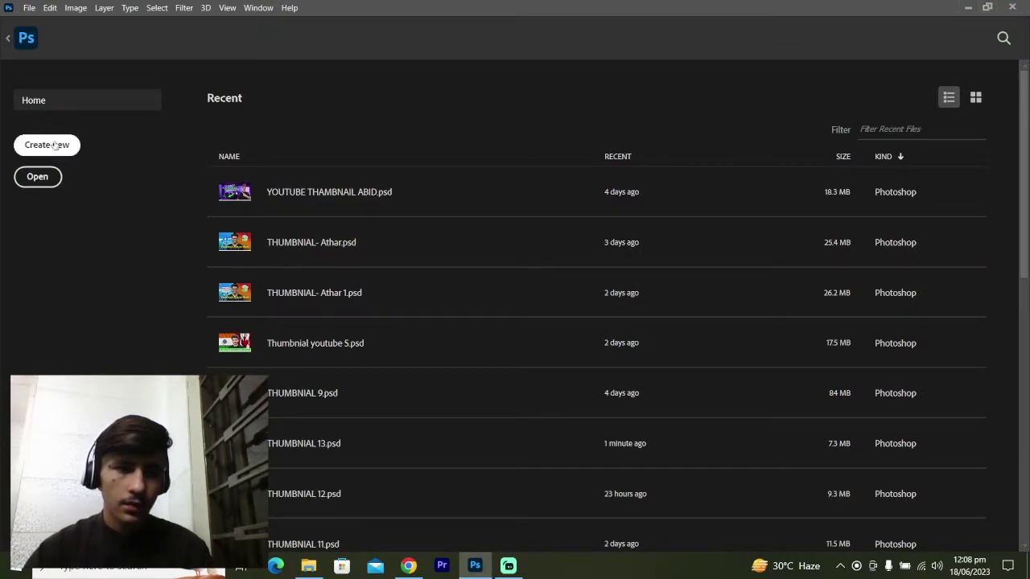
Step: Make a new Untitled-1 document, 800 by 800 pixels at 300 ppi
click(53, 145)
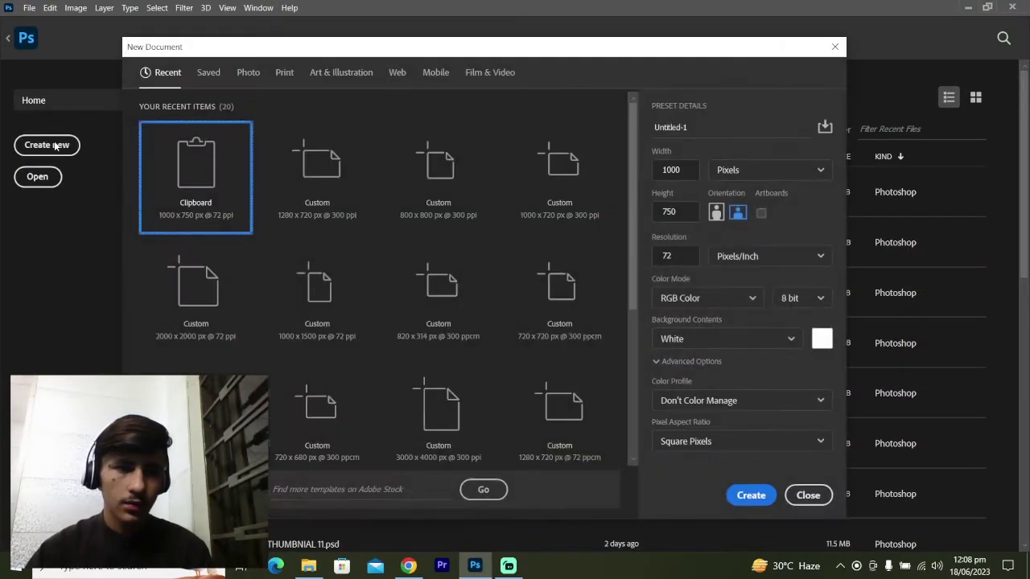
double_click(685, 177)
text(8)
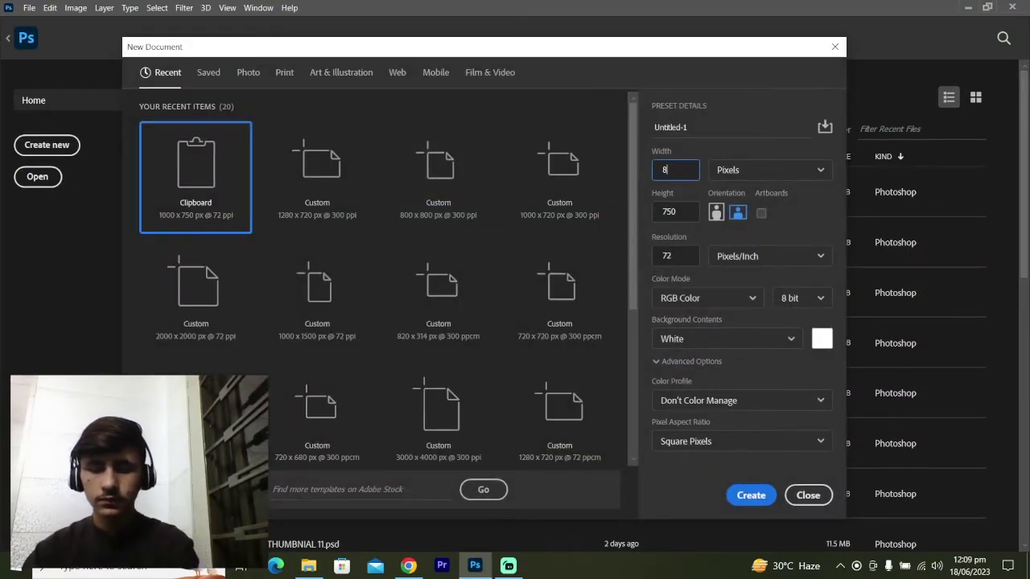
text(00)
click(676, 213)
text(800)
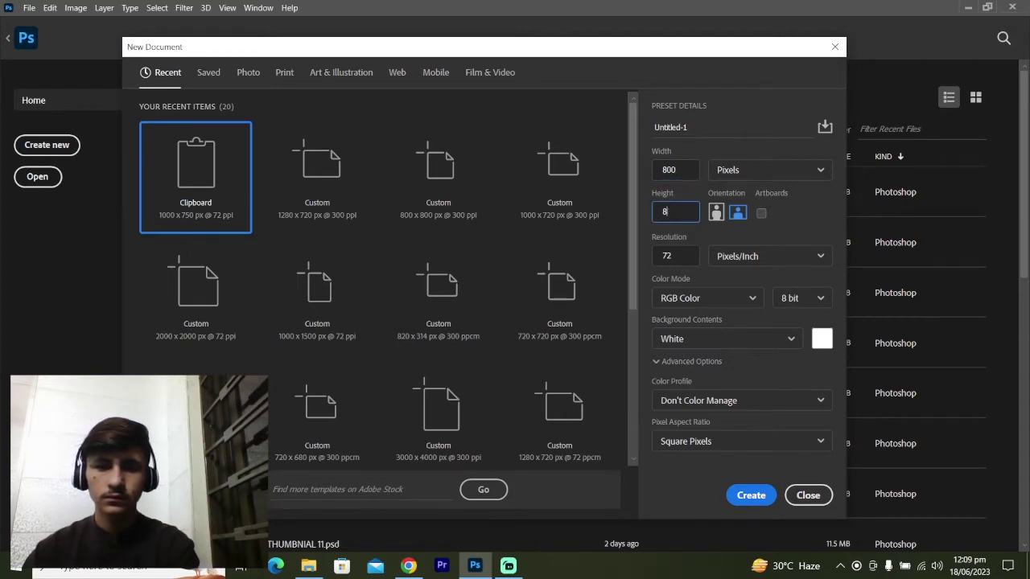
click(676, 254)
text(300)
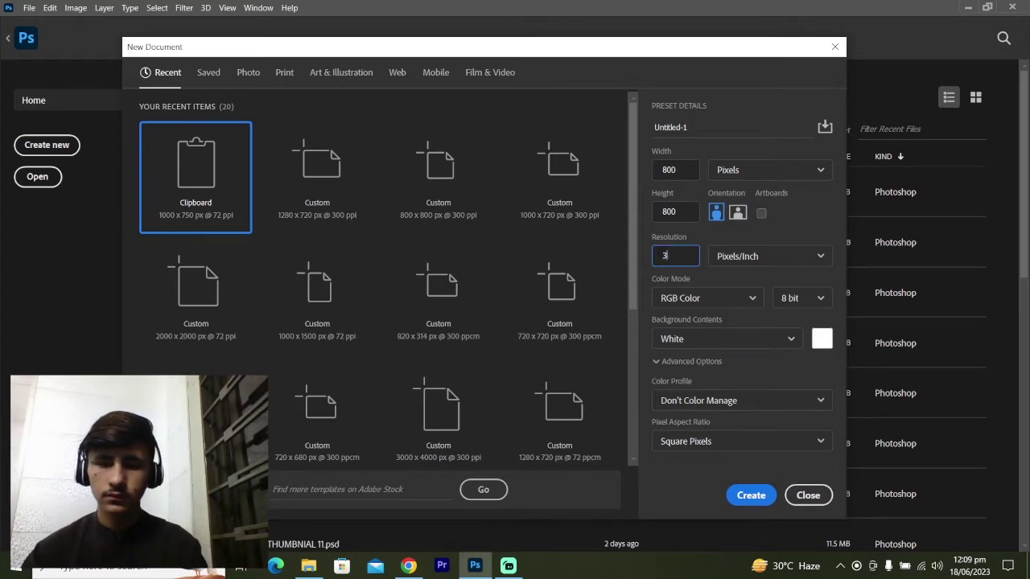
click(735, 496)
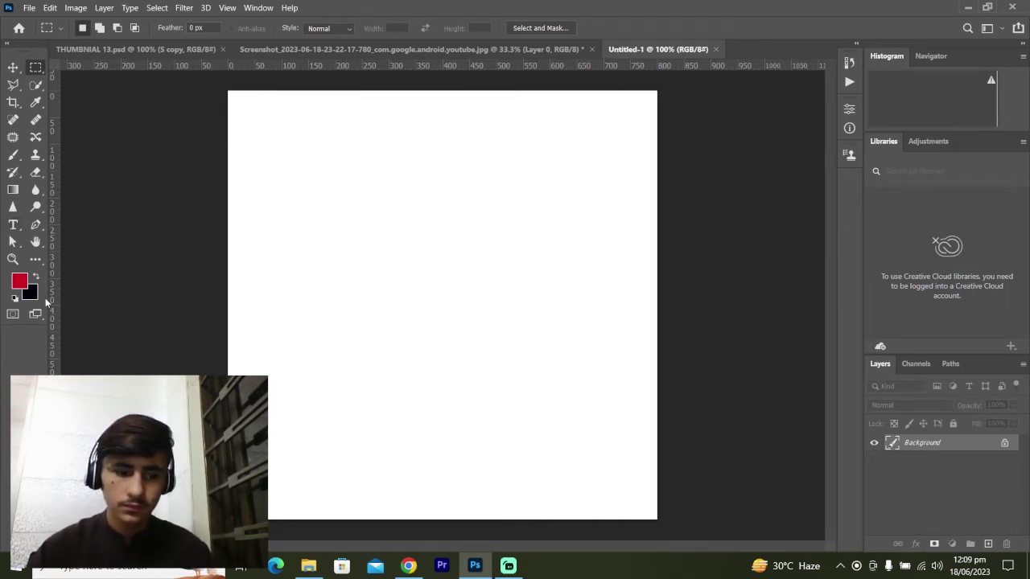
Step: Fill the whole canvas with the near-black background colour #03010e
click(35, 296)
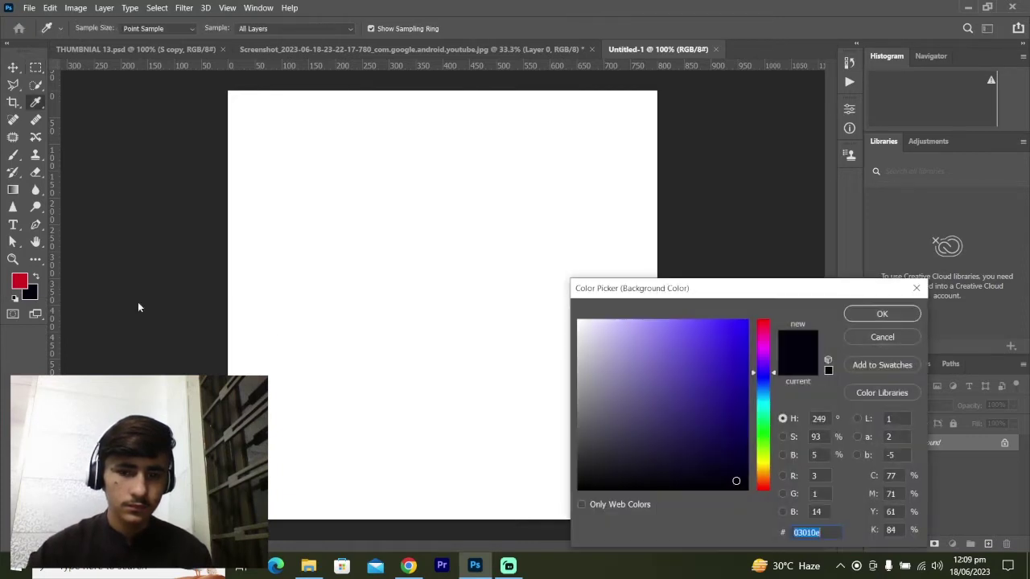
click(882, 313)
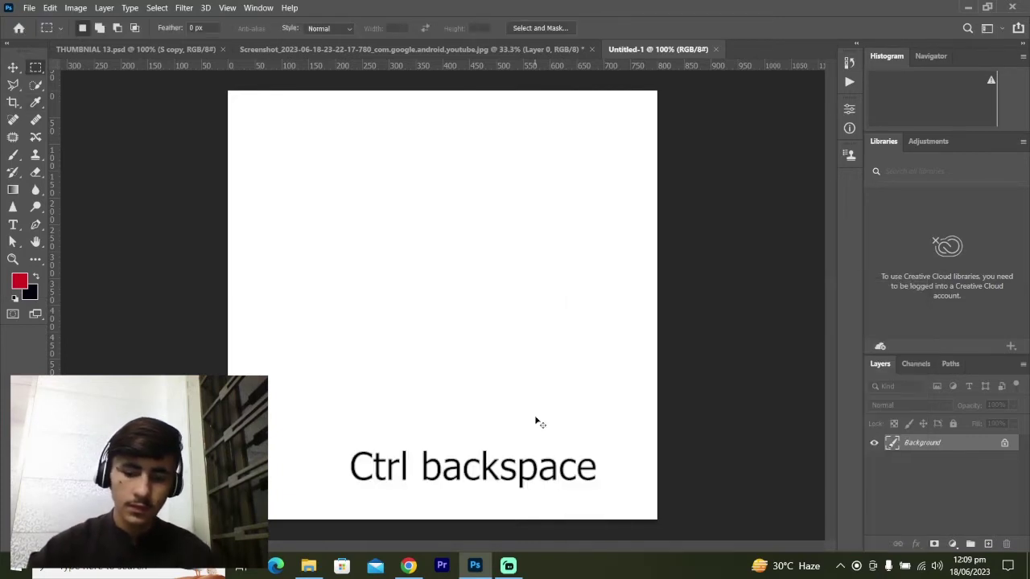
key(ctrl+BackSpace)
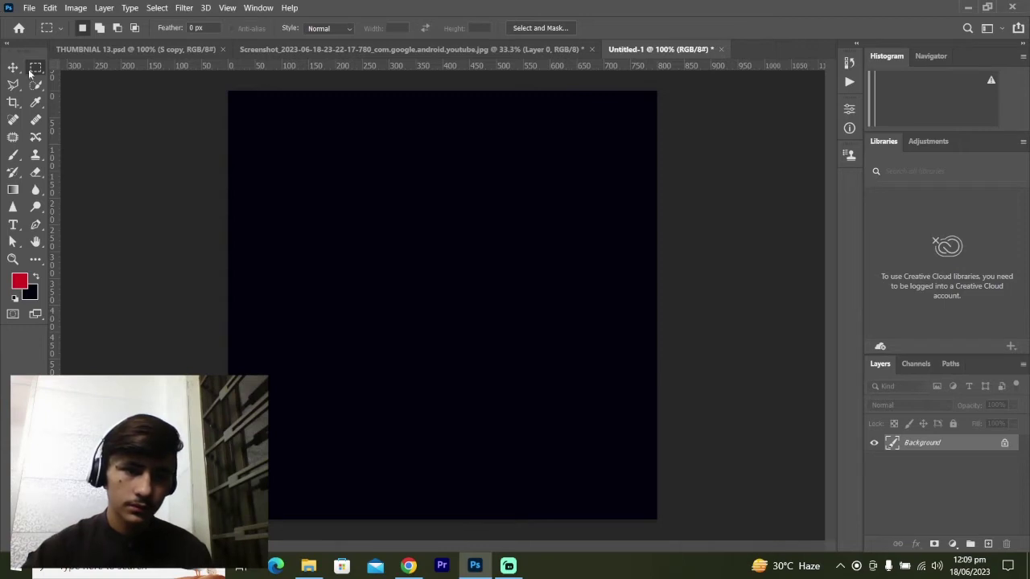
Step: Add a Garamond 'DS' text layer near the top of the canvas
click(12, 68)
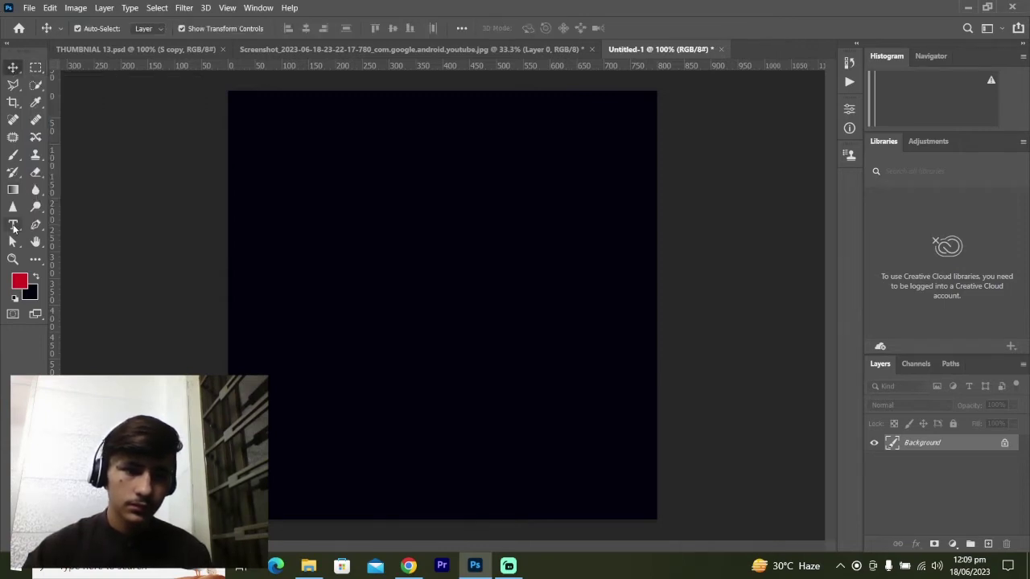
click(13, 225)
click(273, 245)
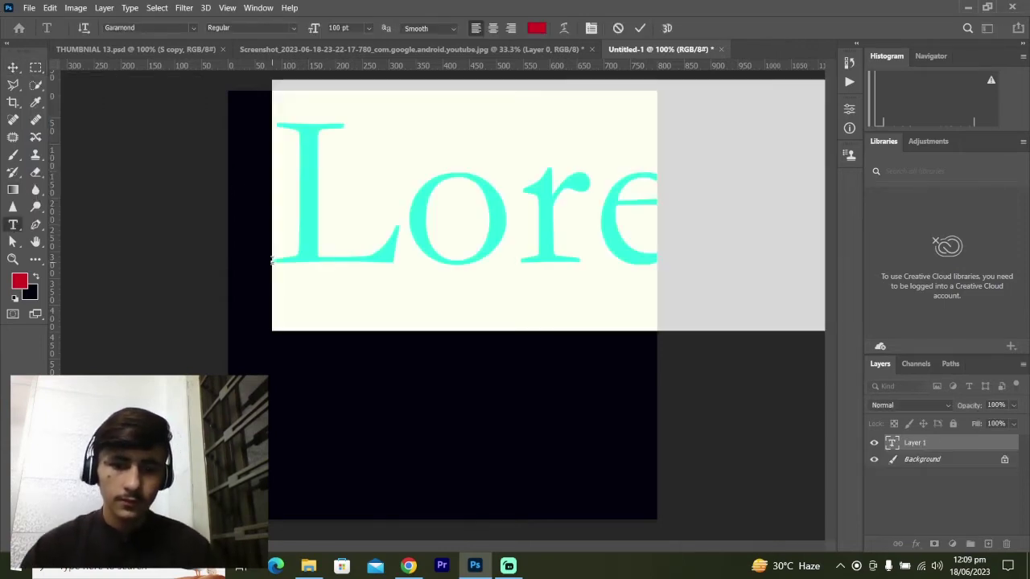
key(BackSpace)
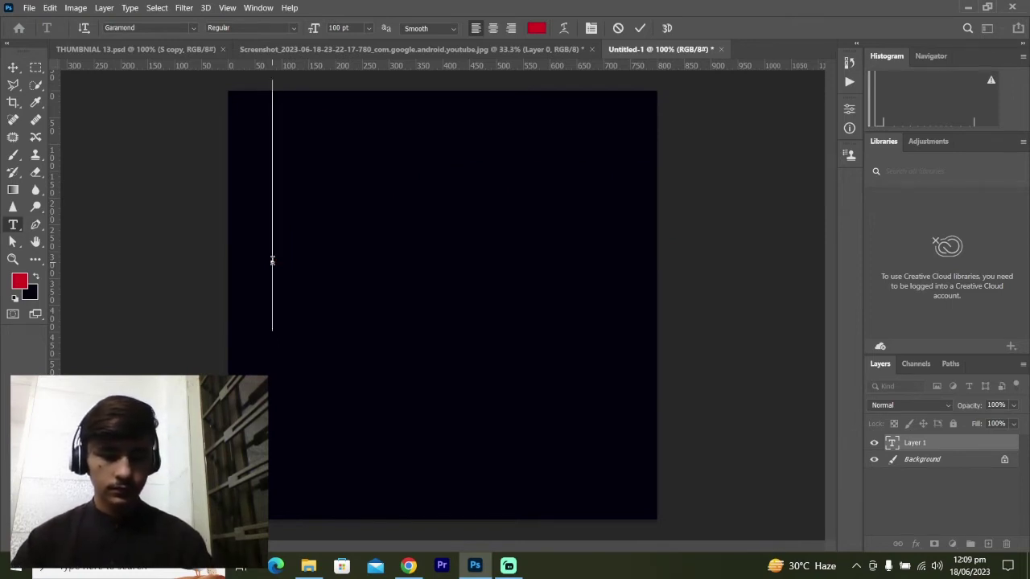
text(D)
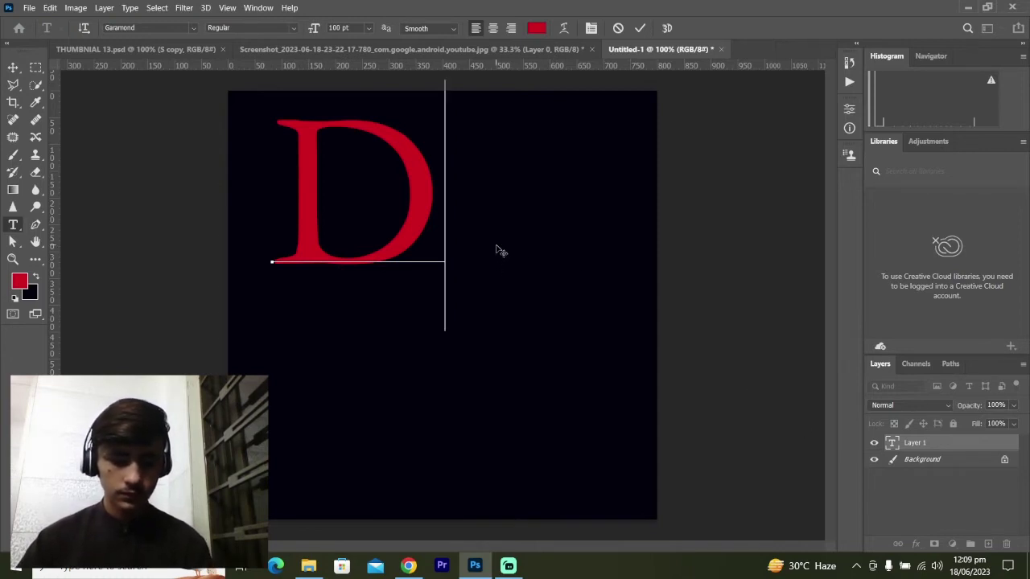
text(S)
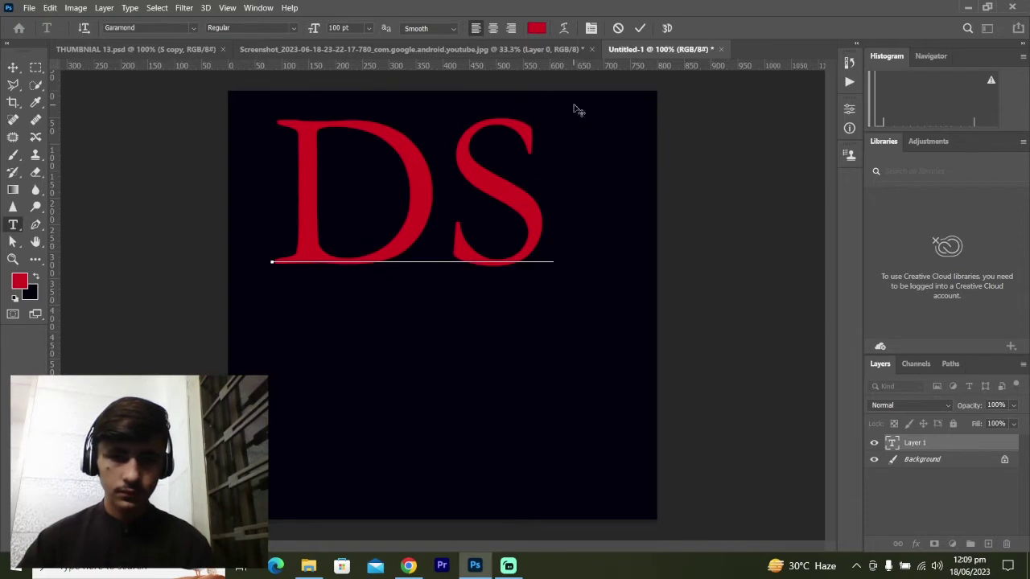
click(640, 28)
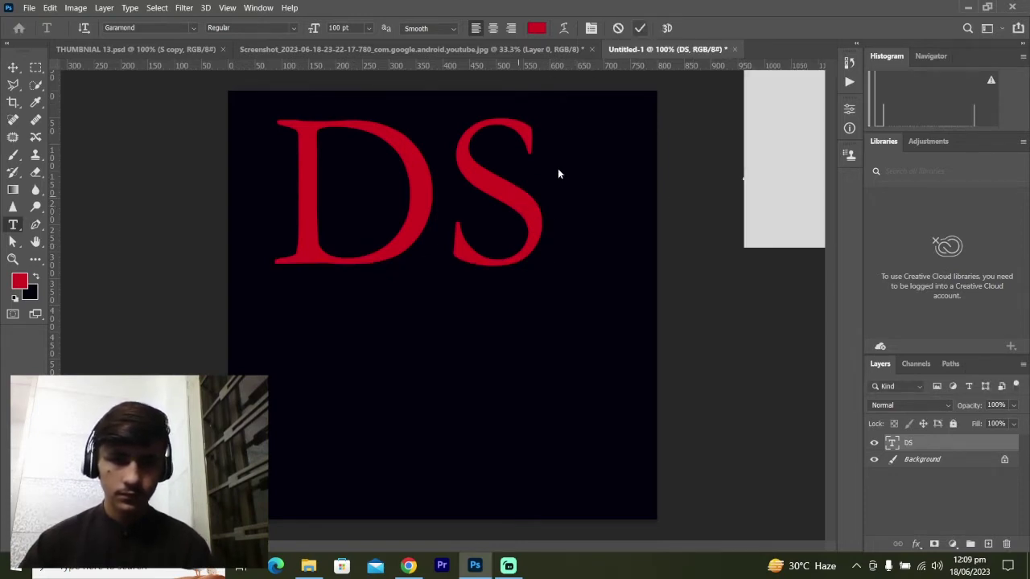
click(445, 178)
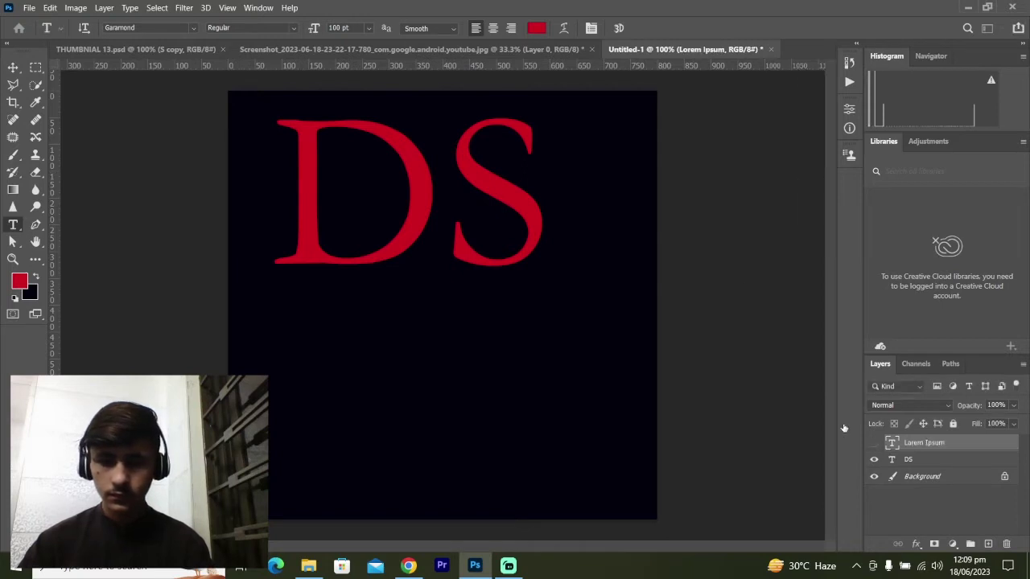
Step: Colour the DS lettering pure white (#ffffff)
click(13, 68)
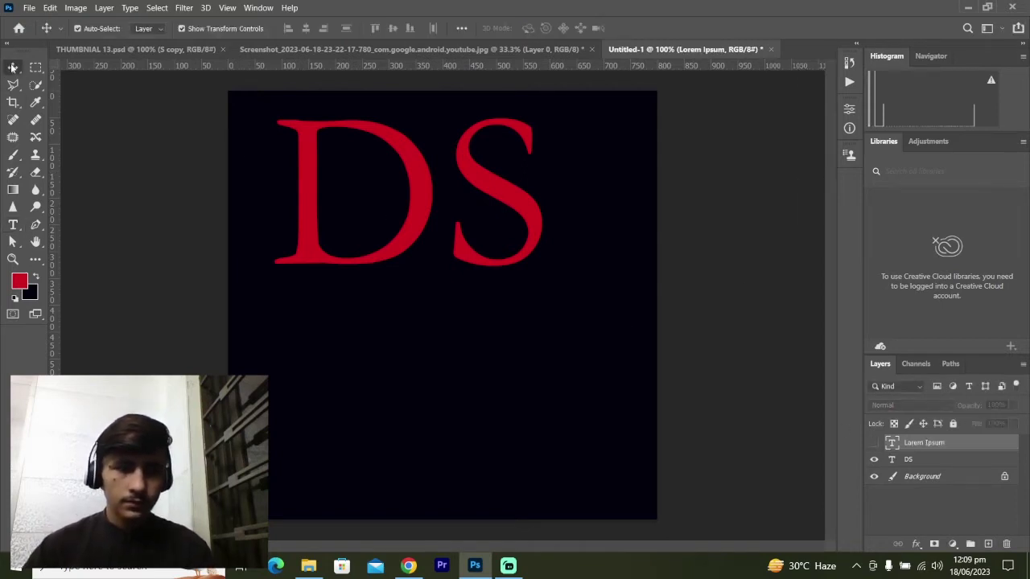
click(305, 200)
double_click(305, 200)
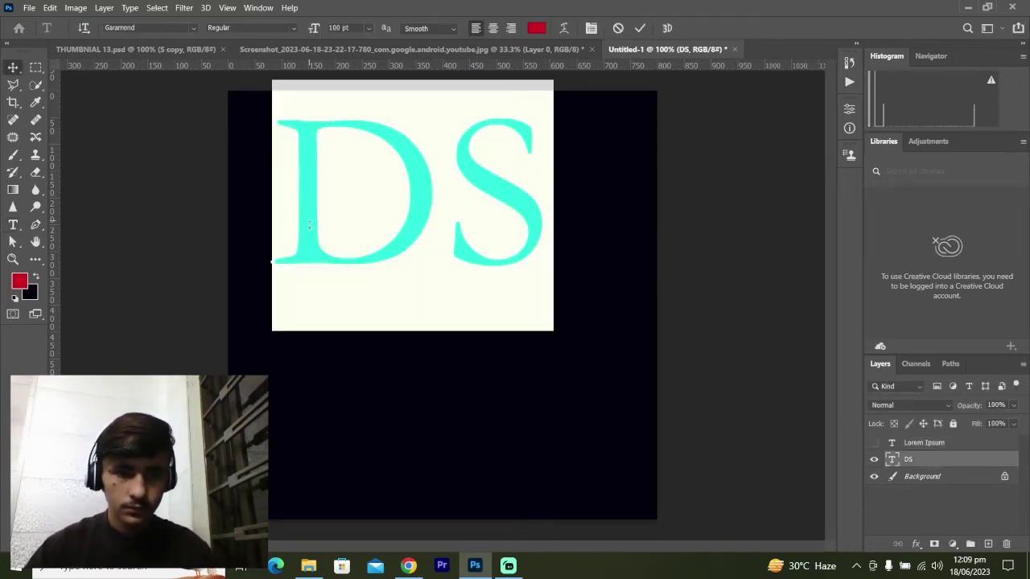
click(537, 27)
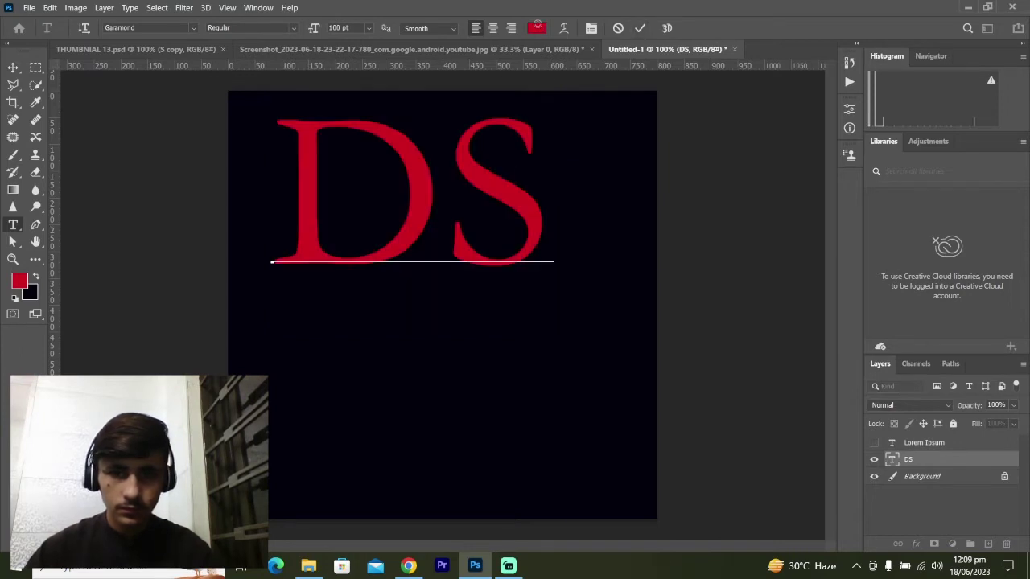
click(577, 322)
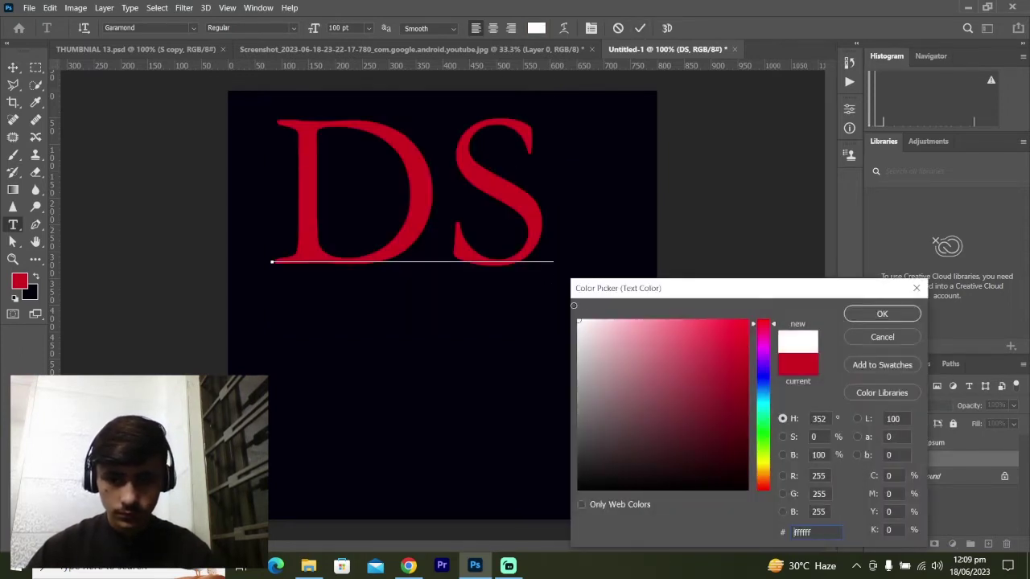
click(885, 315)
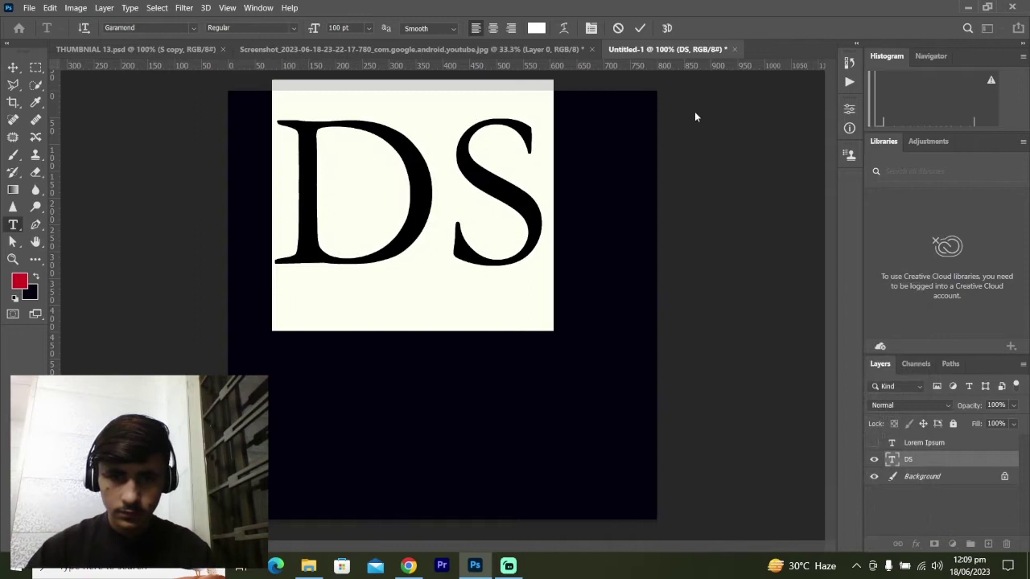
click(641, 28)
Step: Move the DS lettering lower, toward the canvas middle
key(v)
drag(421, 170, 420, 259)
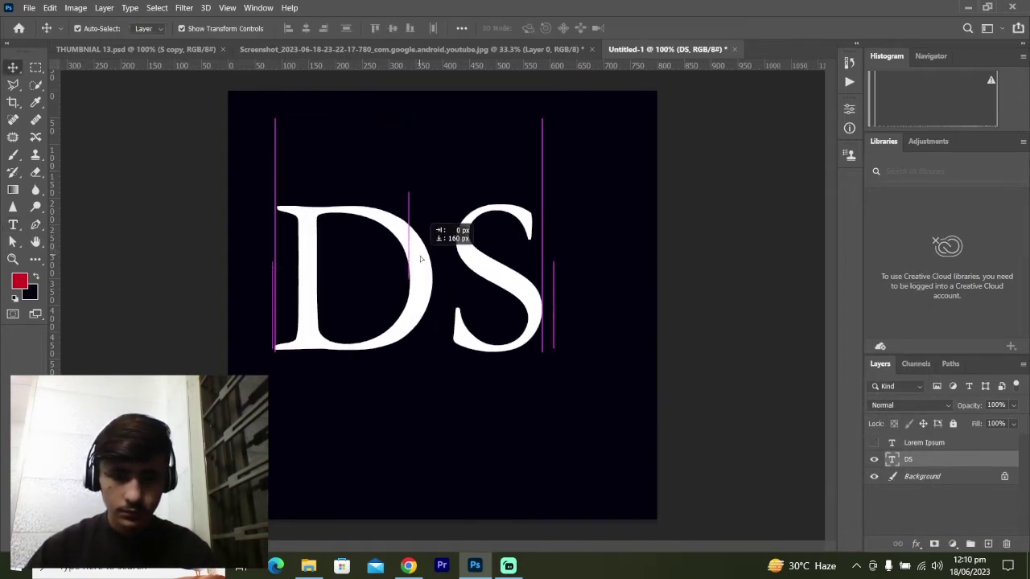
drag(420, 257, 420, 258)
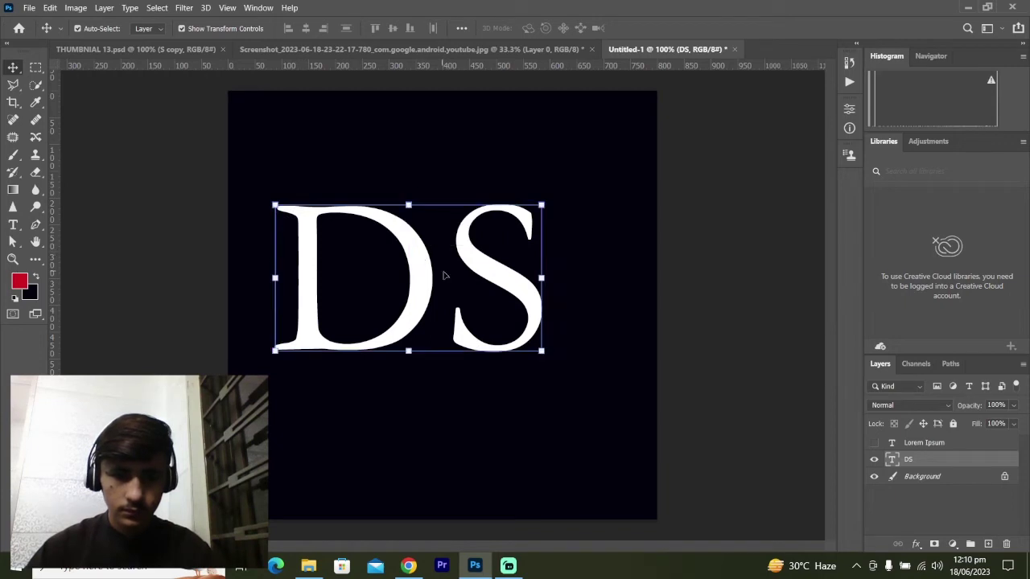
Step: Delete the S from the text, leaving only the white D
key(t)
double_click(486, 259)
click(454, 257)
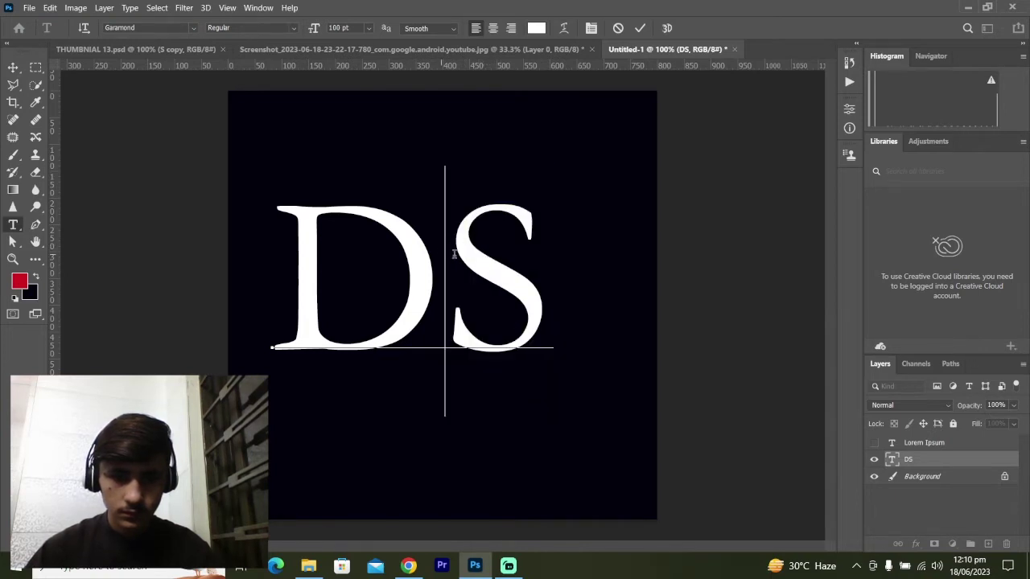
drag(488, 254, 500, 253)
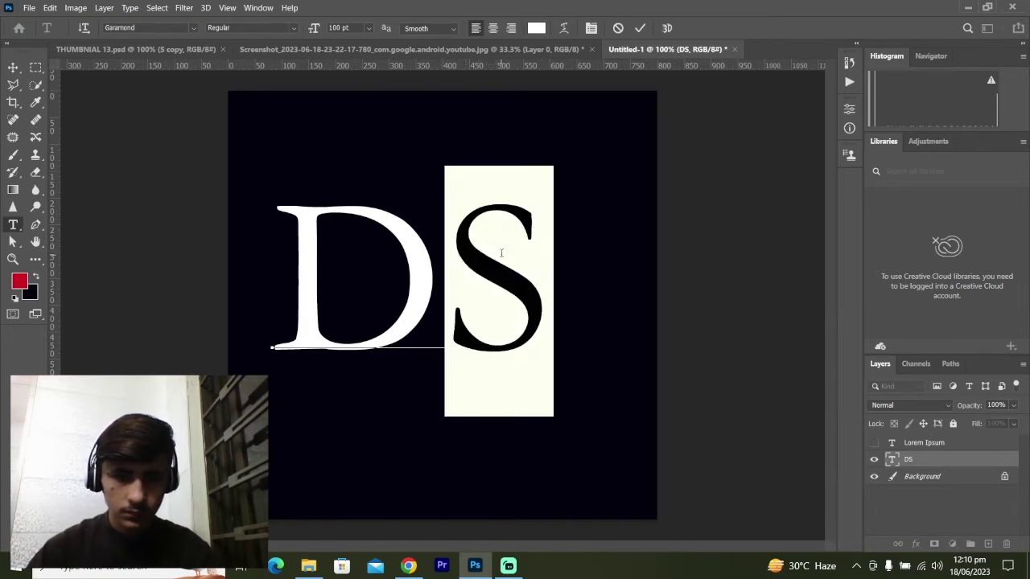
key(BackSpace)
click(641, 28)
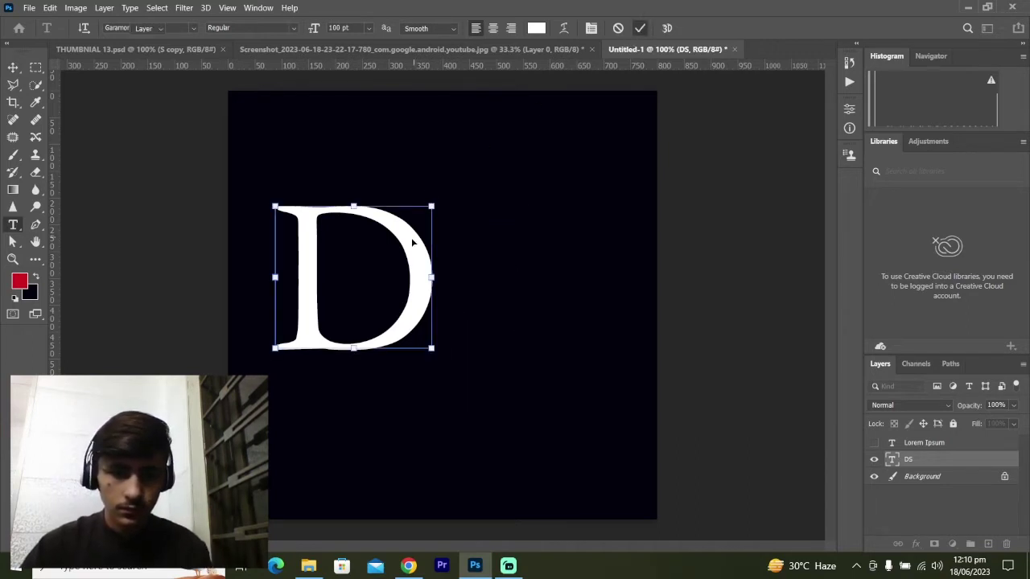
Step: Duplicate the D layer, shift the copy right, and change its letter to S
key(v)
key(ctrl+j)
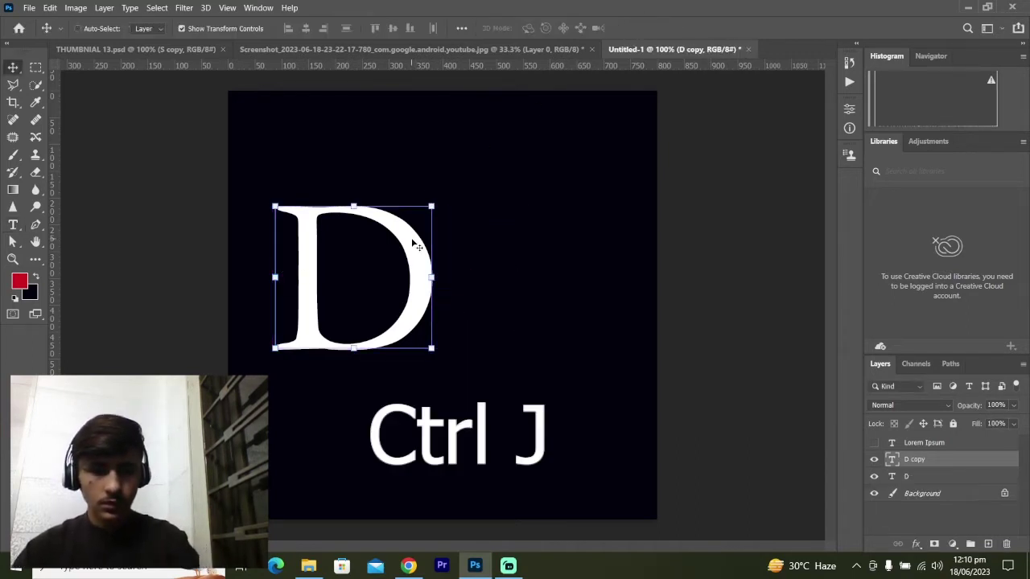
drag(418, 237, 538, 235)
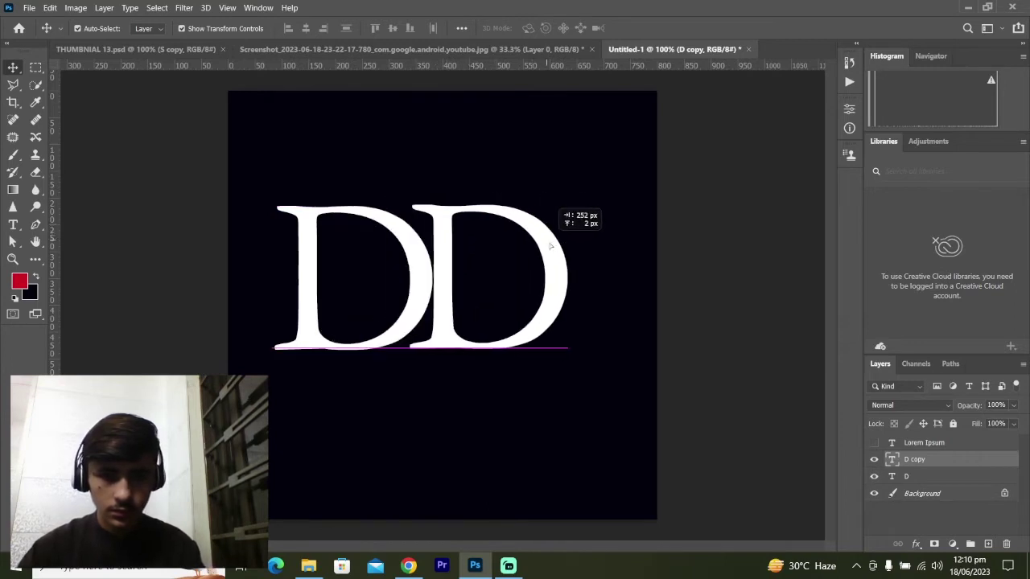
double_click(550, 241)
key(ctrl+a)
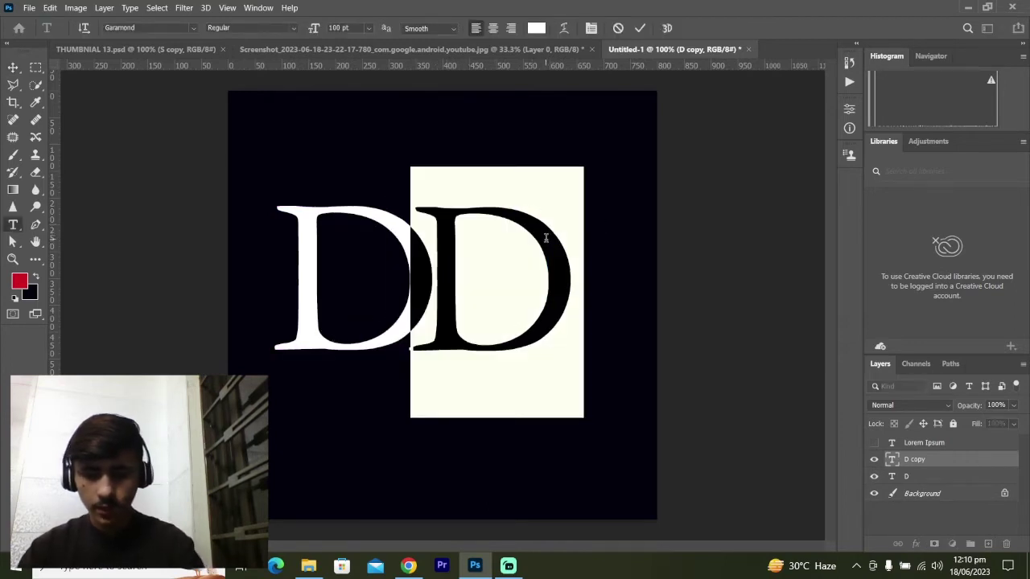
key(BackSpace)
text(S)
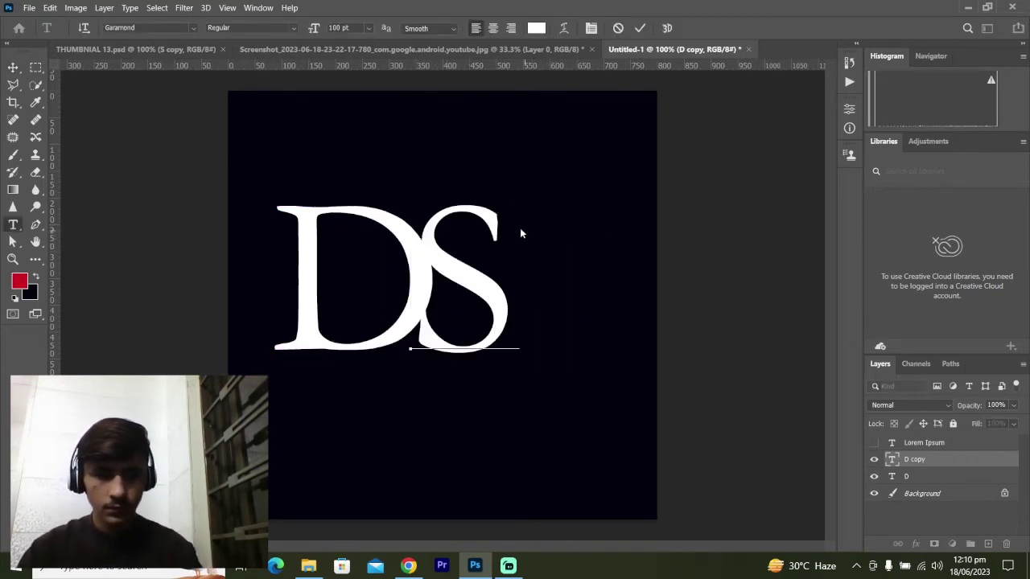
Step: Set the S in Georgia and nudge it down slightly
key(ctrl+a)
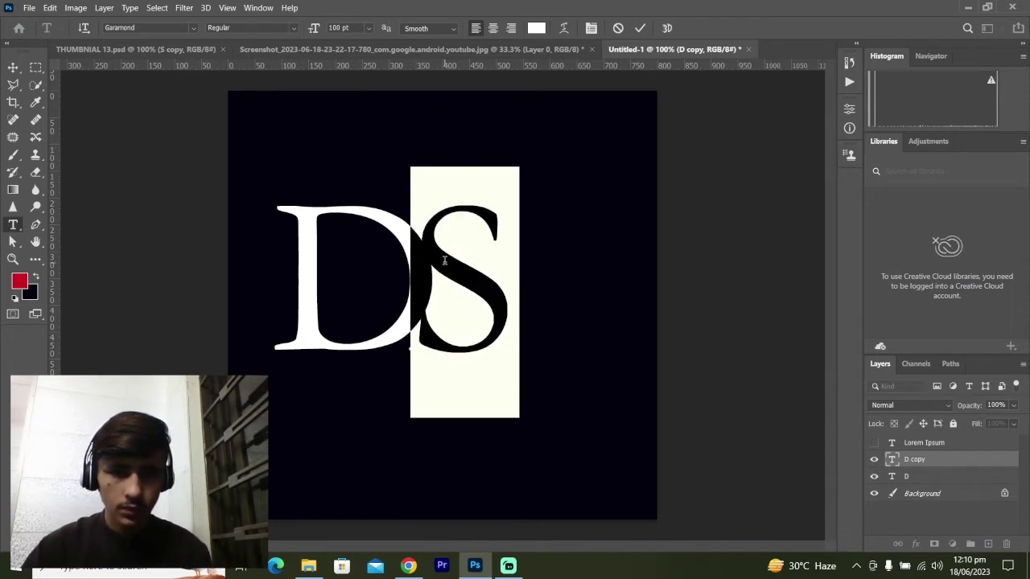
click(192, 27)
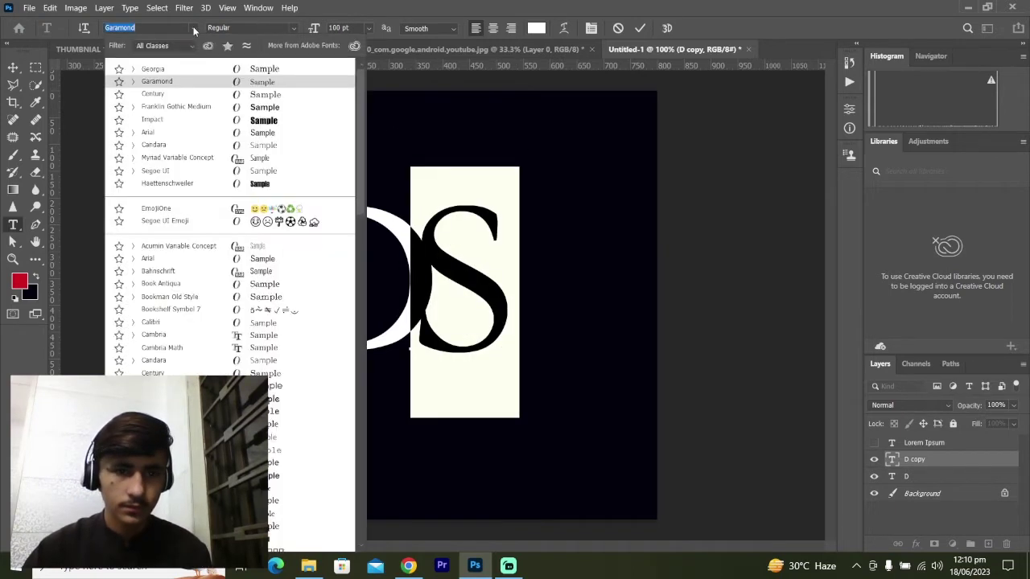
click(207, 69)
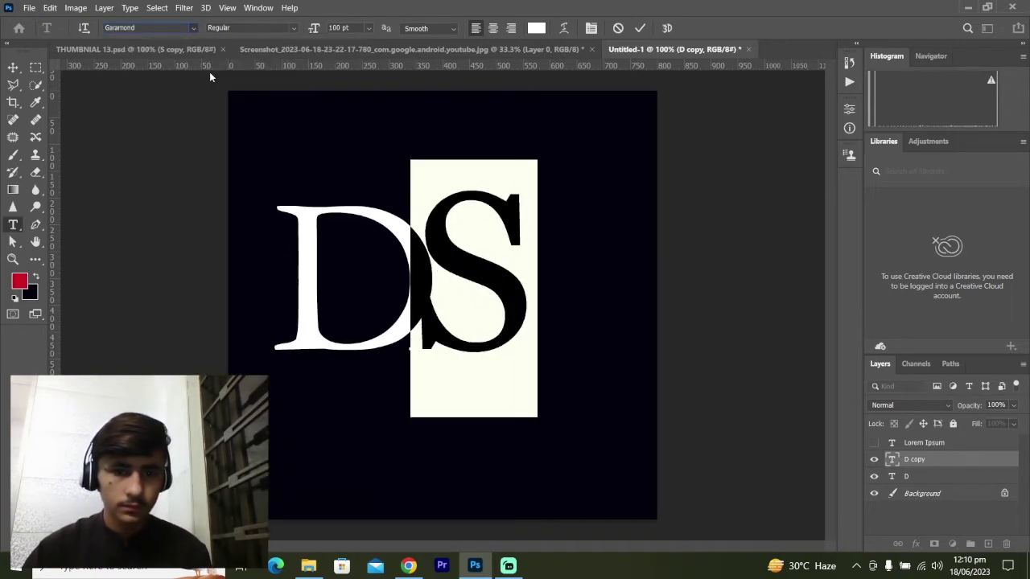
click(640, 27)
key(v)
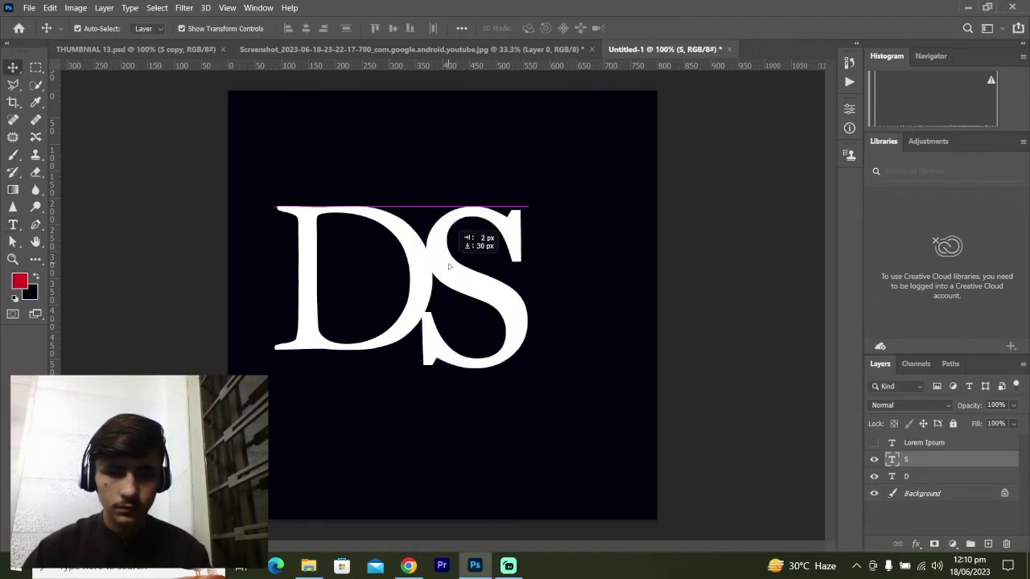
drag(448, 252, 451, 268)
Step: Colour the S bright green (#129e1f) and move it beside the D
double_click(451, 270)
click(536, 27)
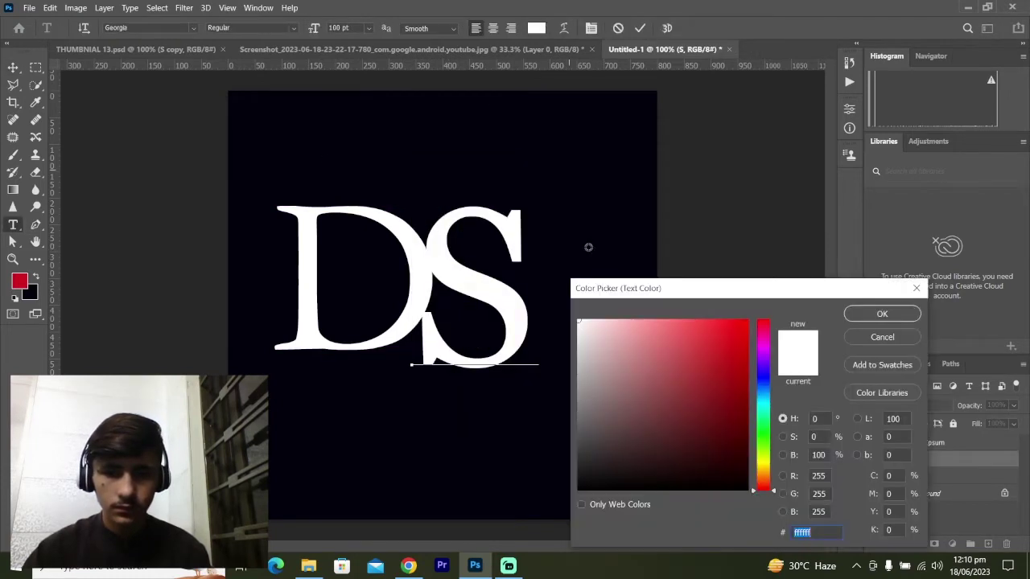
click(758, 432)
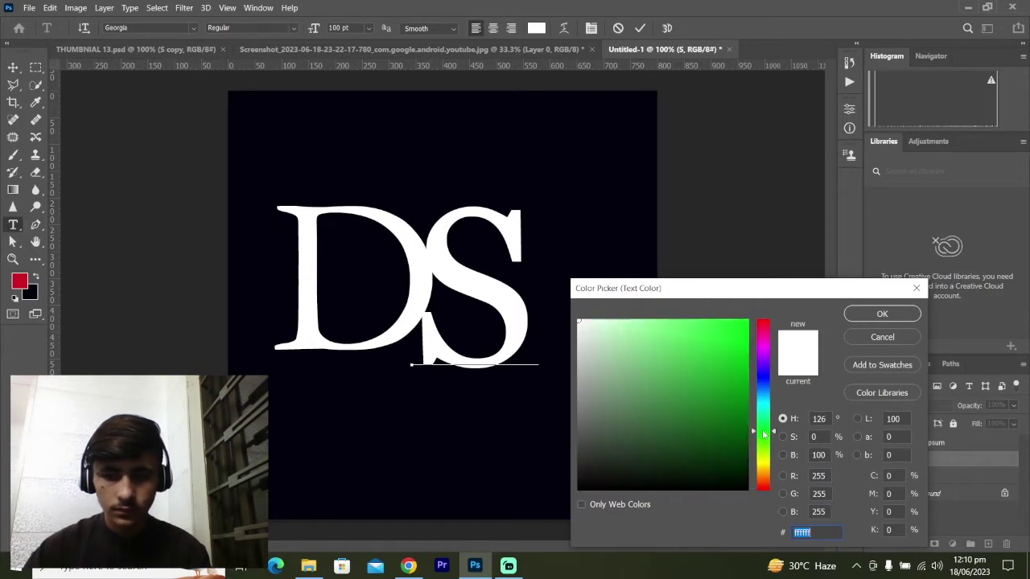
click(730, 397)
drag(731, 381, 729, 384)
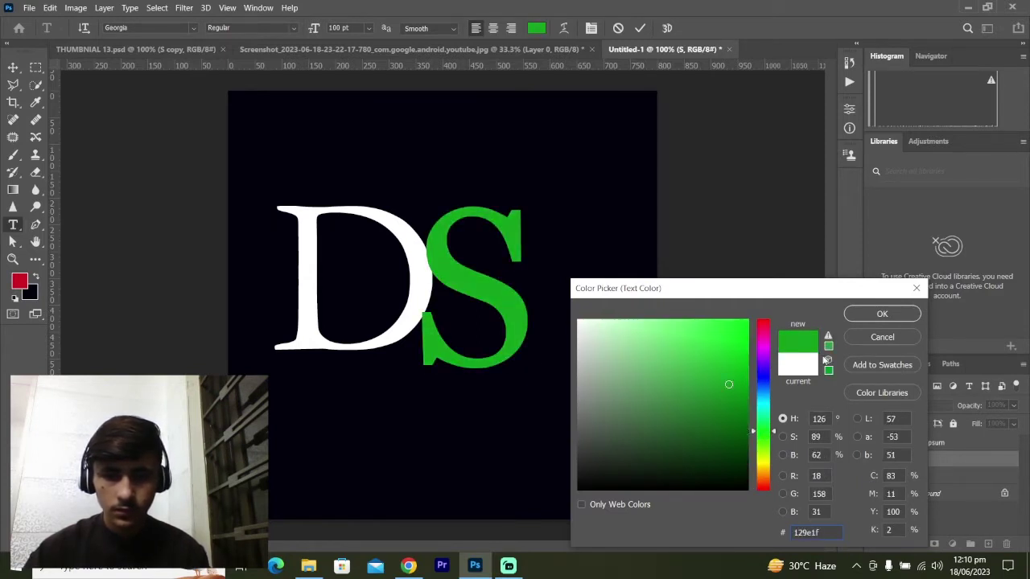
click(877, 320)
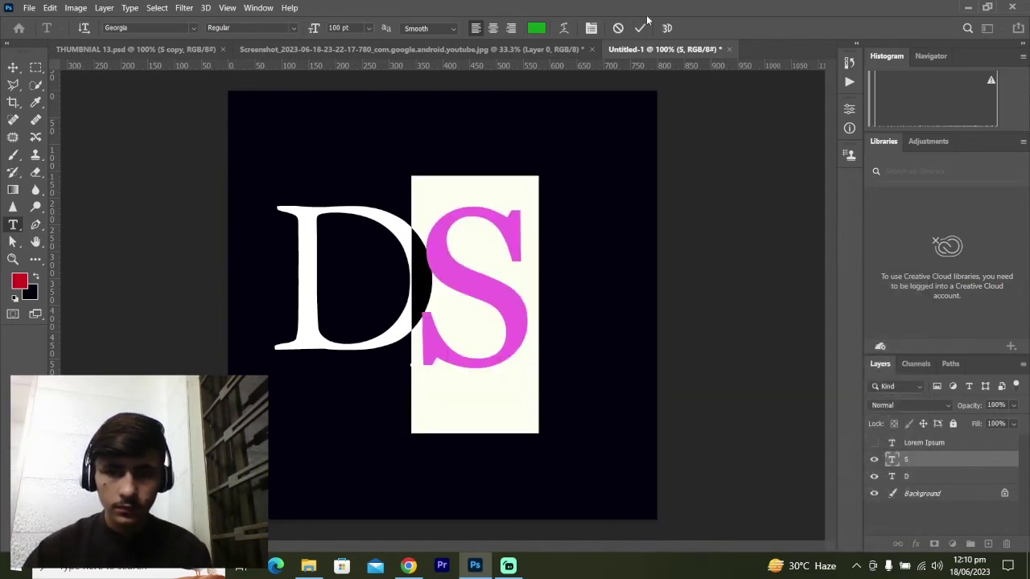
click(640, 27)
key(v)
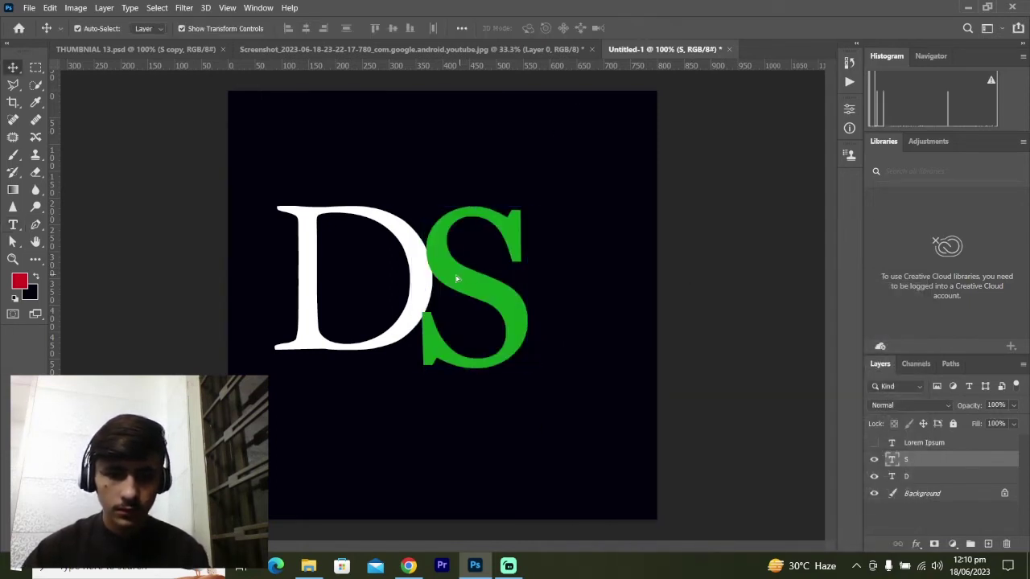
mouse_move(459, 277)
mouse_down()
mouse_move(411, 265)
mouse_move(540, 298)
mouse_up()
Step: Move the white D right toward the canvas centre
click(417, 275)
double_click(417, 275)
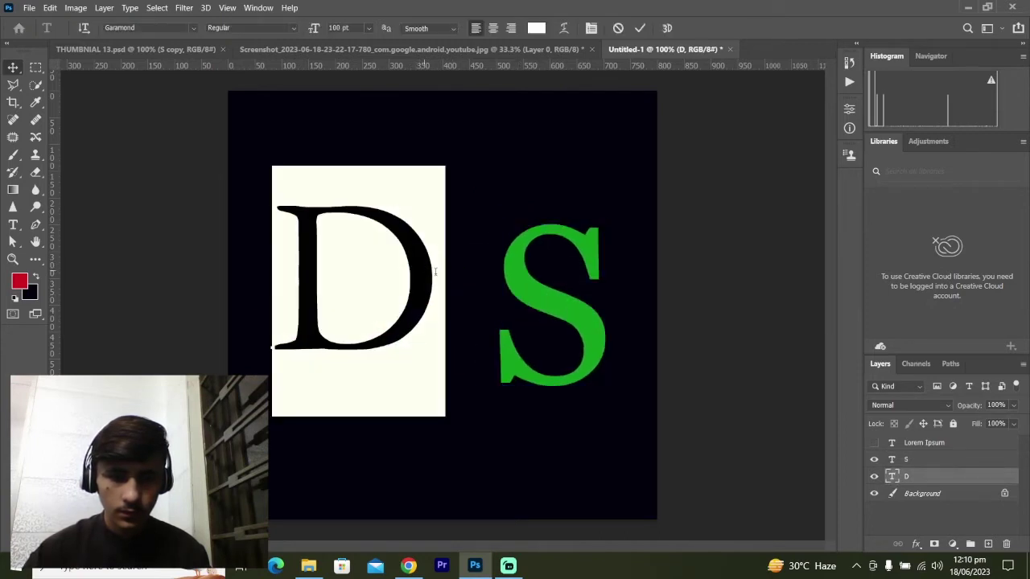
click(620, 28)
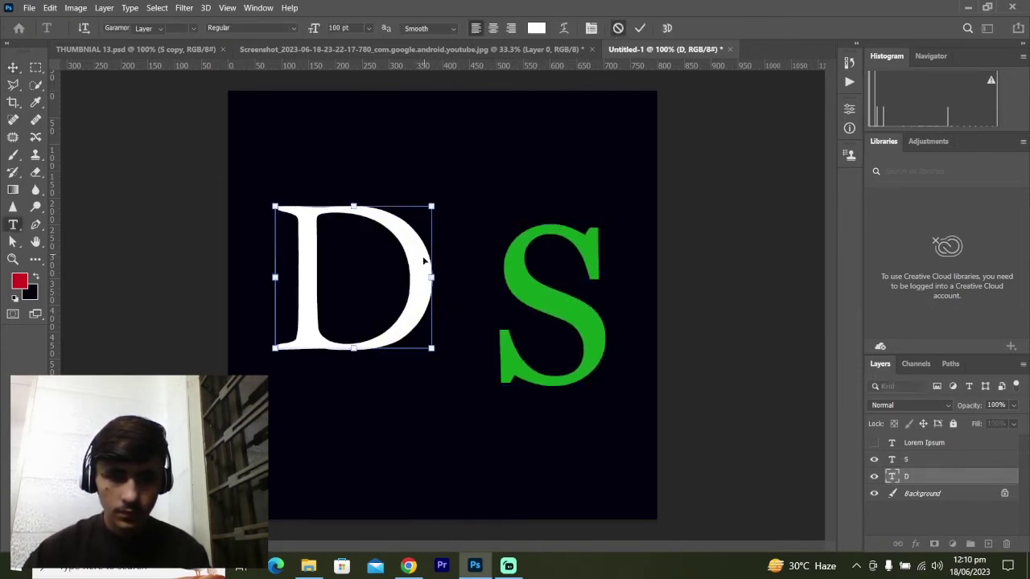
key(v)
drag(418, 269, 467, 282)
Step: Slide the green S over the D's right half, then deselect it
click(527, 291)
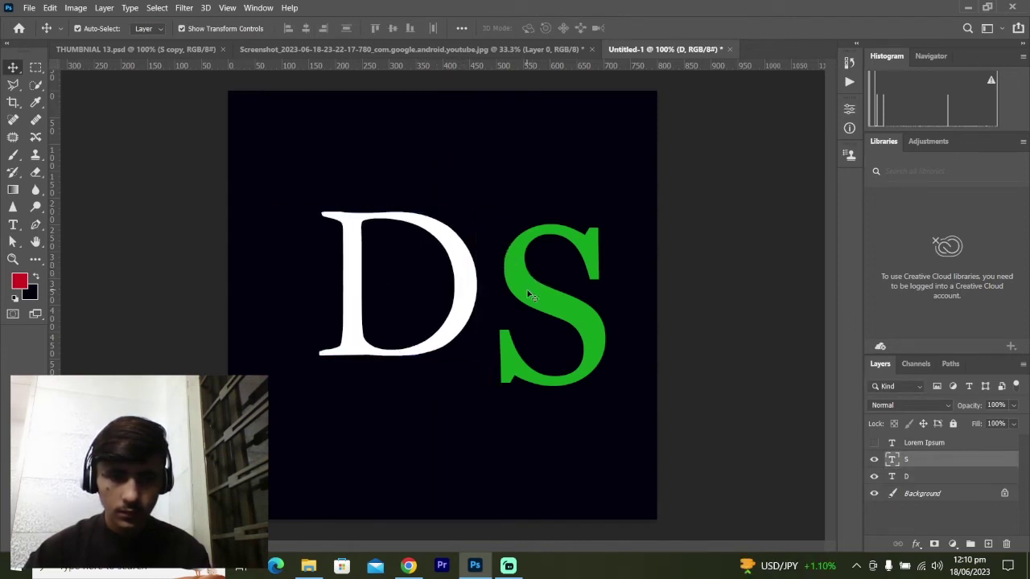
double_click(529, 295)
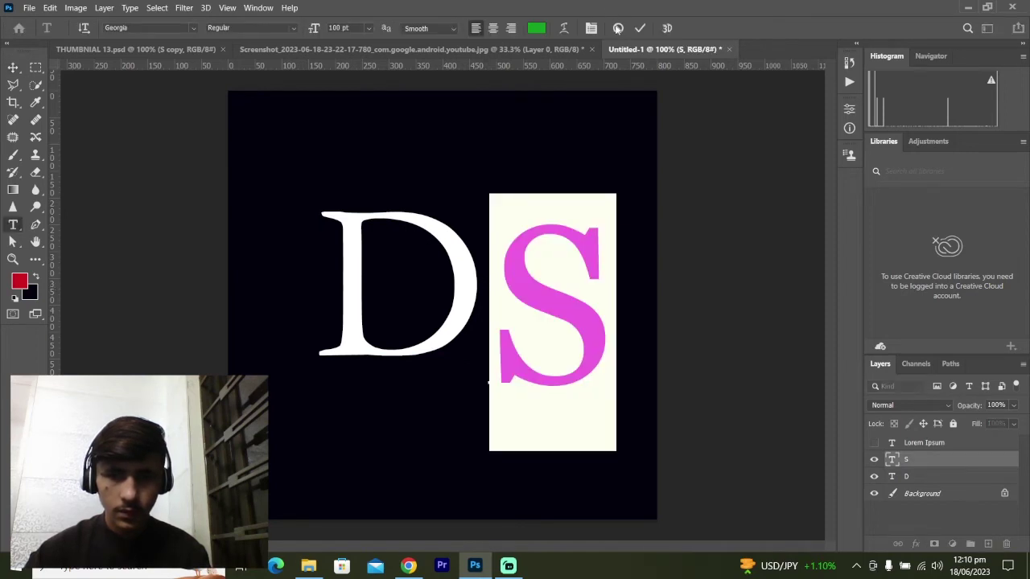
click(618, 28)
key(v)
mouse_move(528, 260)
mouse_down()
mouse_move(509, 281)
mouse_move(433, 269)
mouse_up()
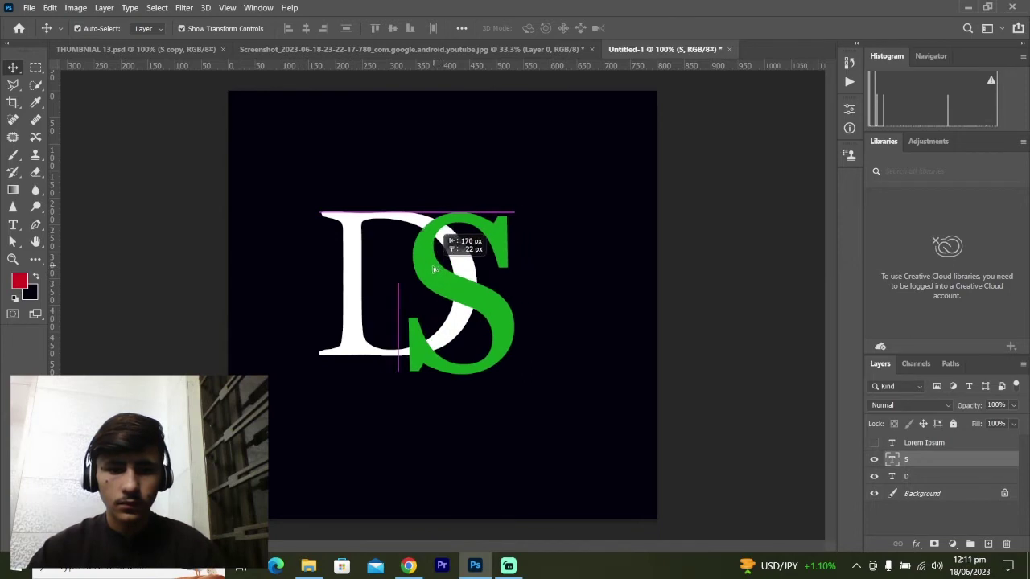
drag(433, 268, 417, 266)
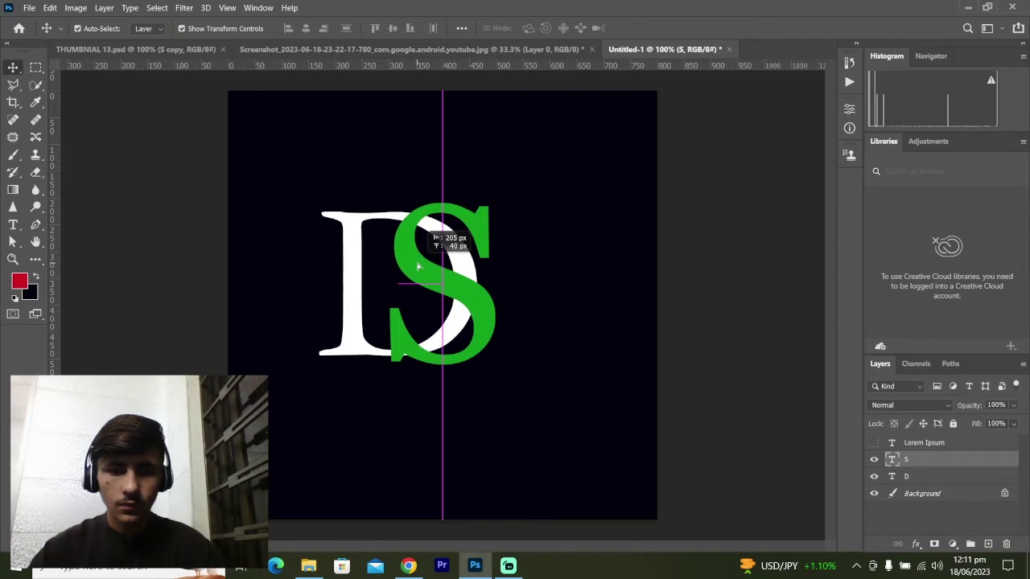
drag(417, 267, 418, 267)
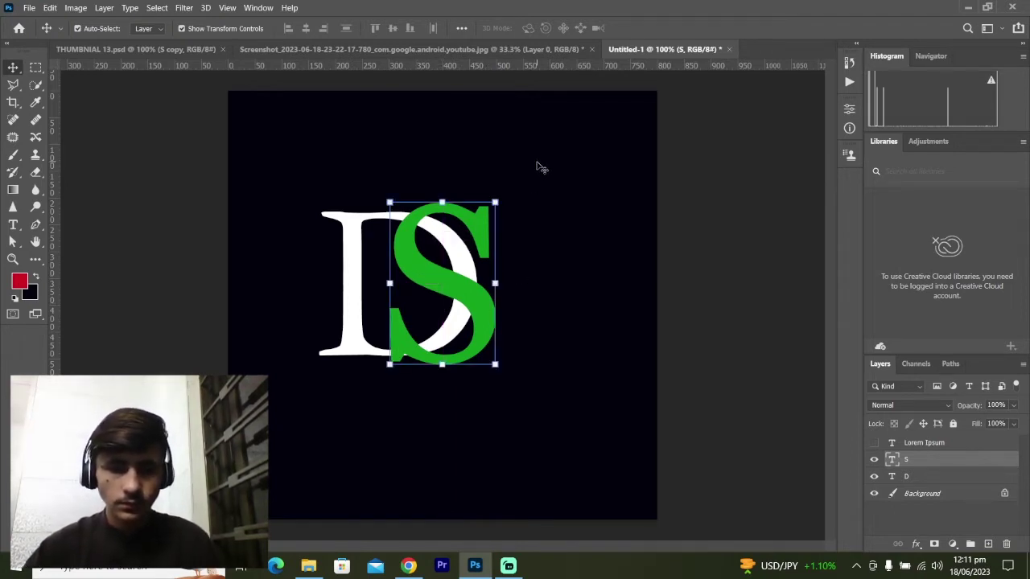
click(539, 166)
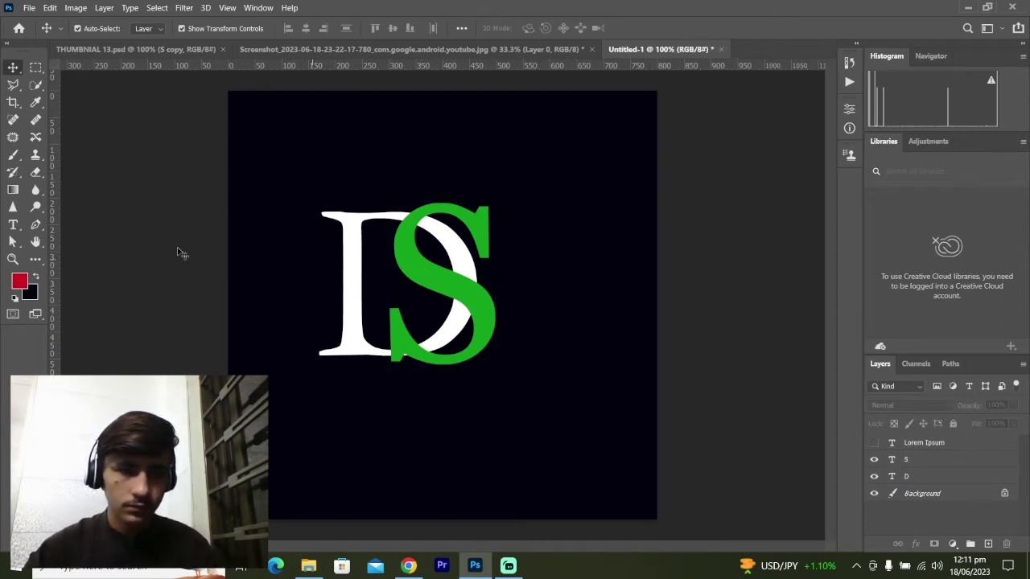
click(12, 190)
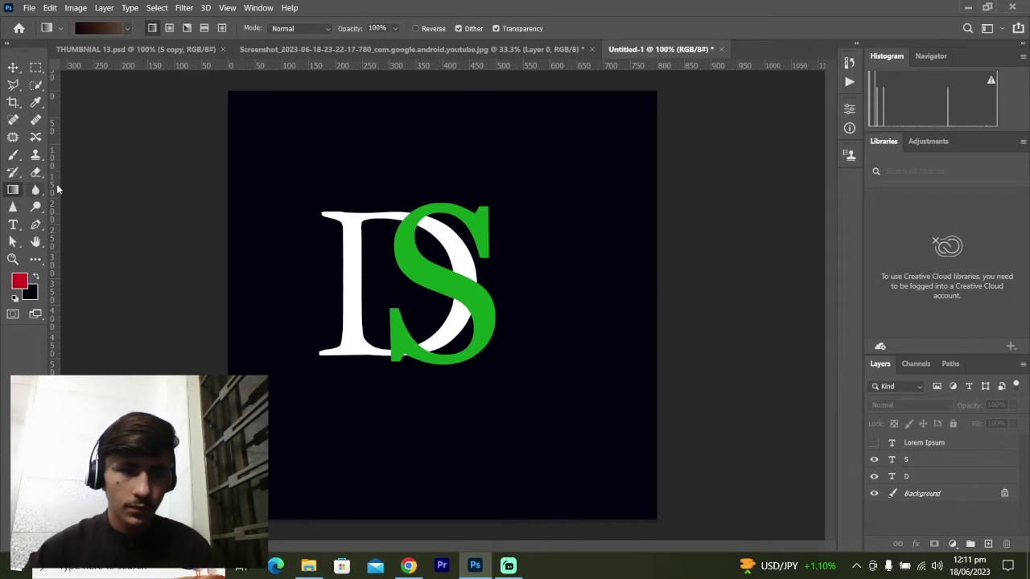
Step: Set up the Ellipse tool with no fill and a solid white stroke
click(64, 29)
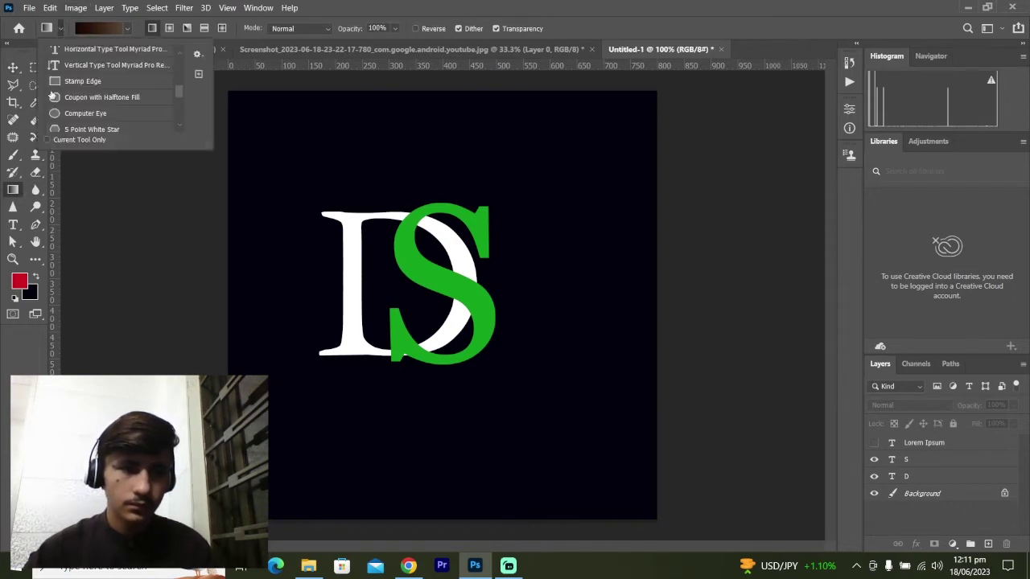
click(59, 116)
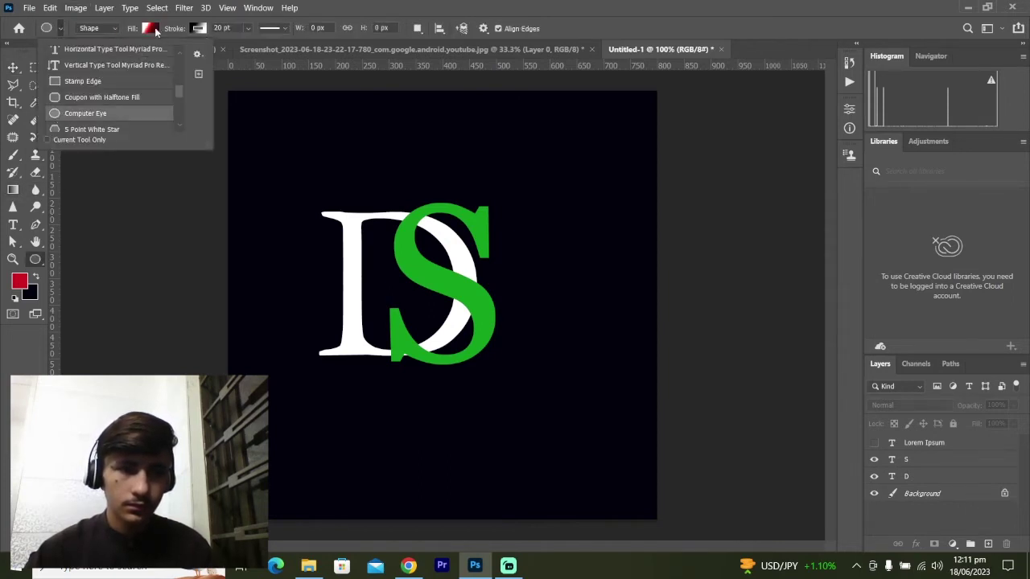
click(153, 28)
click(71, 53)
click(149, 28)
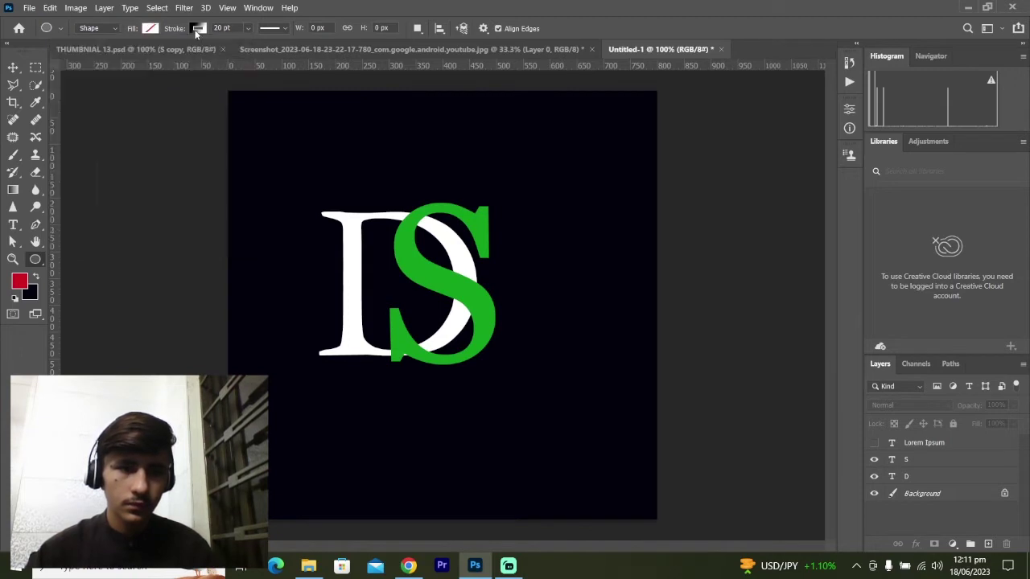
click(198, 28)
click(120, 54)
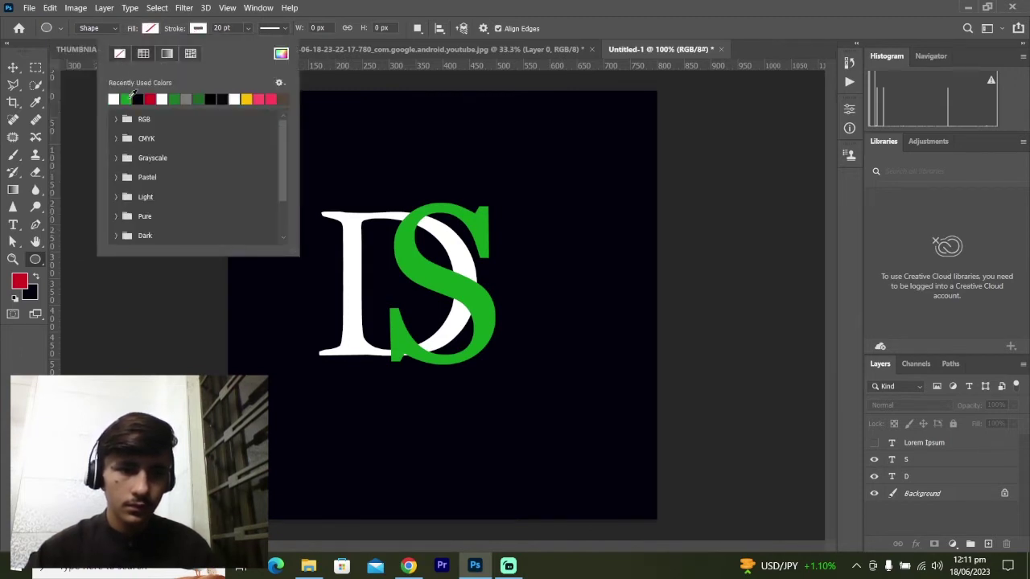
Step: Draw a 400 × 400 px circle on the canvas
click(395, 207)
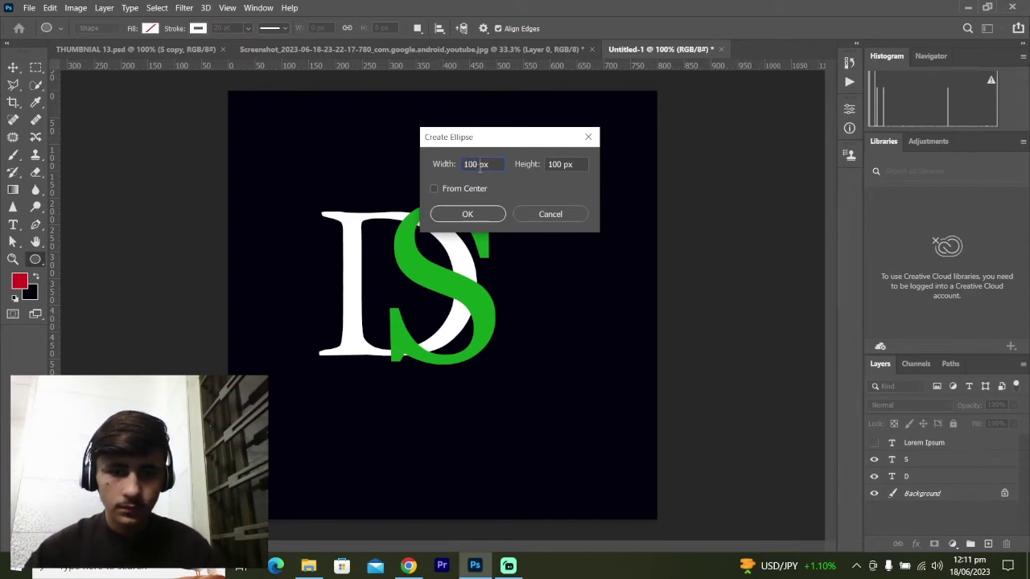
text(400px)
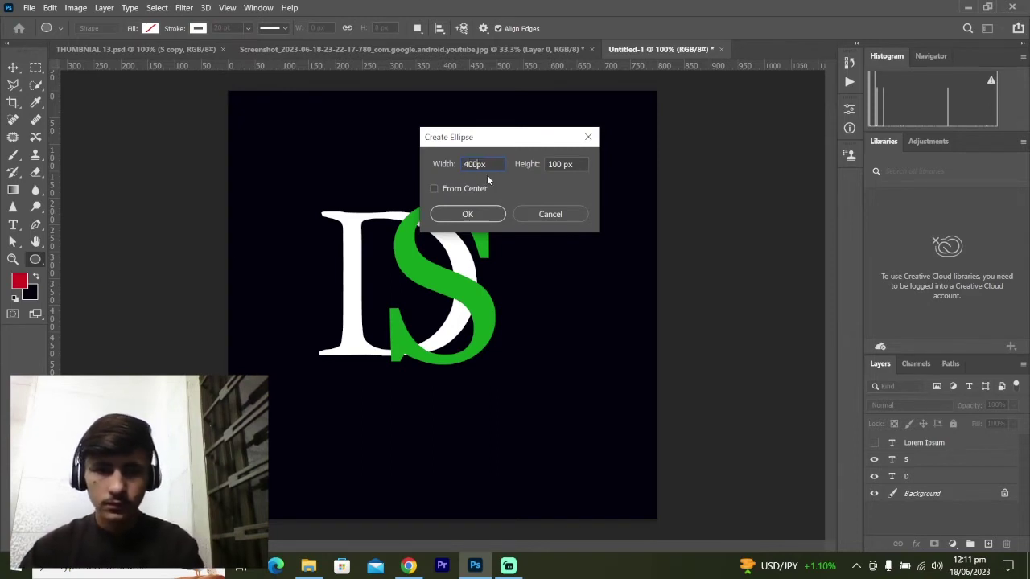
double_click(553, 164)
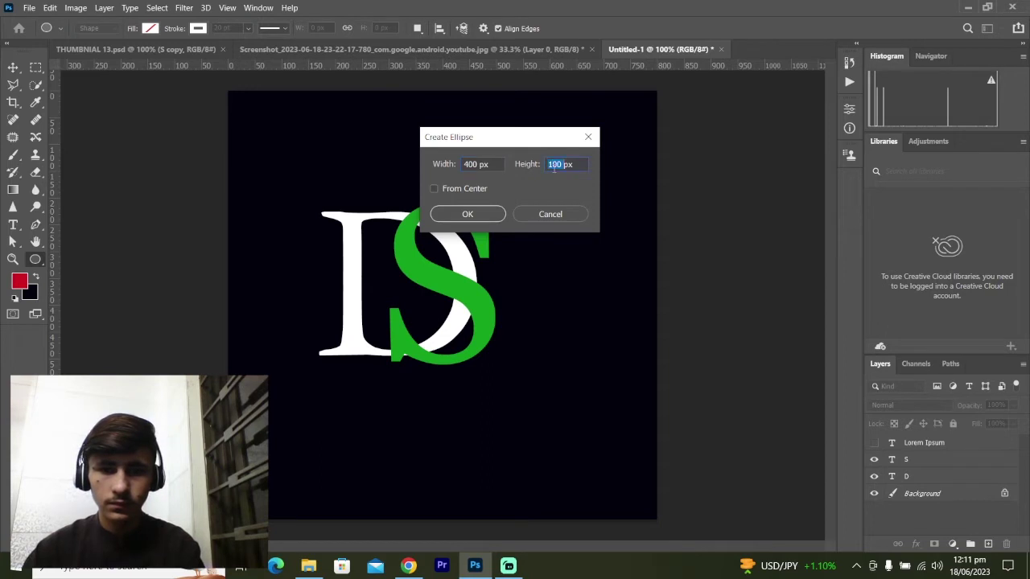
text(400px)
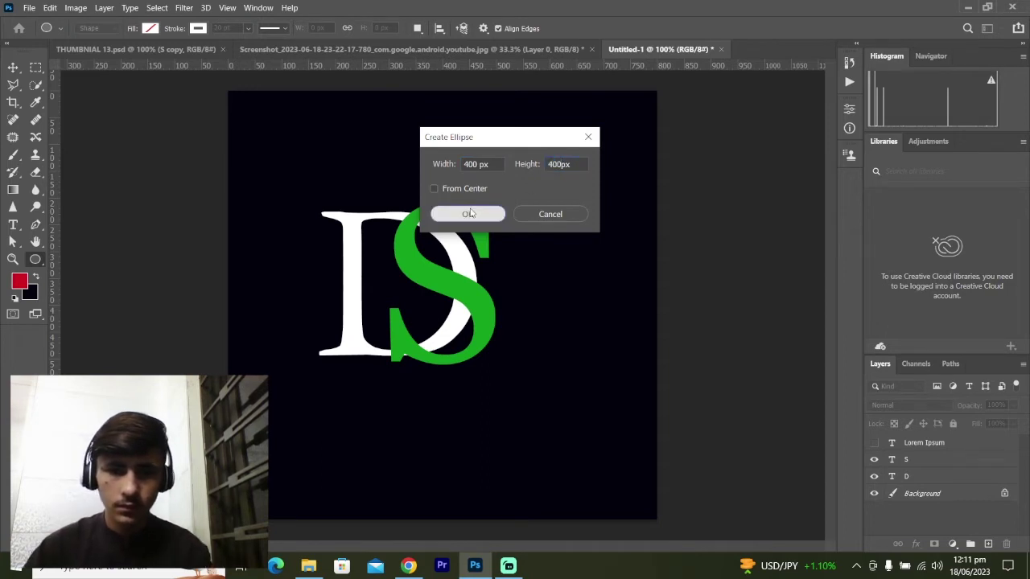
click(470, 214)
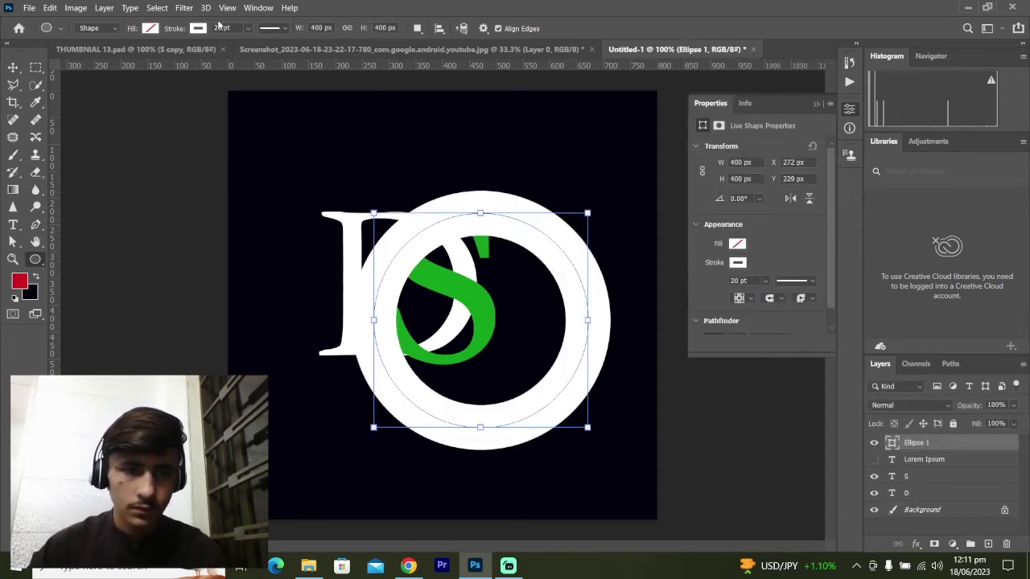
Step: Thin the ring's outline to about 5 pt and centre it around the DS letters
click(248, 28)
drag(248, 46, 240, 47)
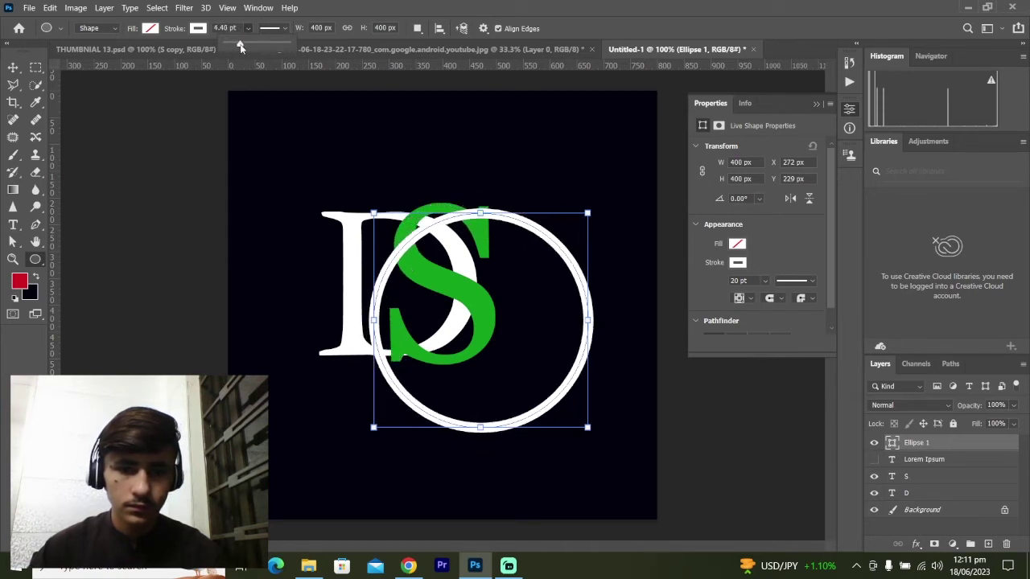
click(12, 67)
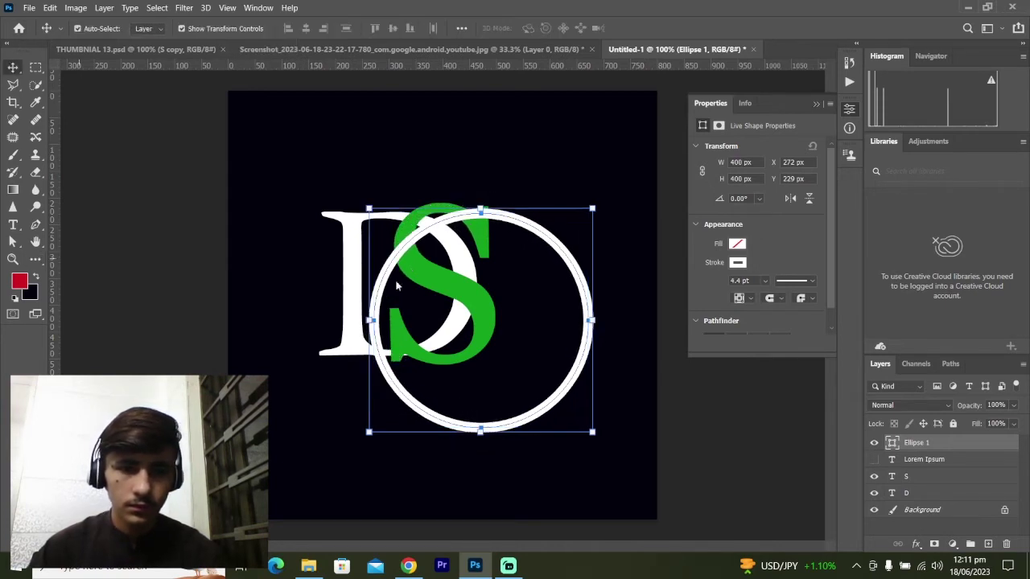
drag(461, 223, 394, 202)
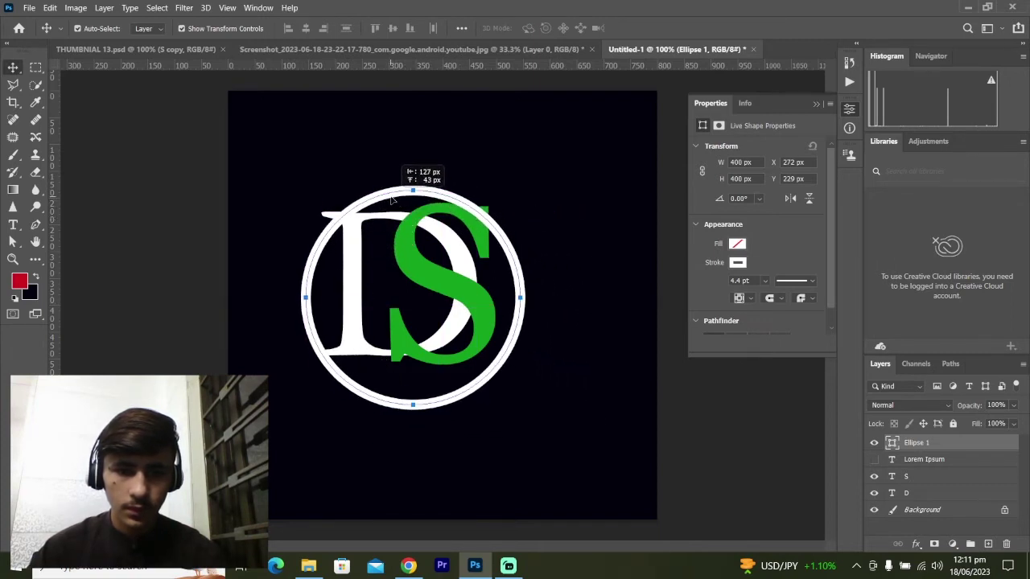
drag(395, 204, 389, 197)
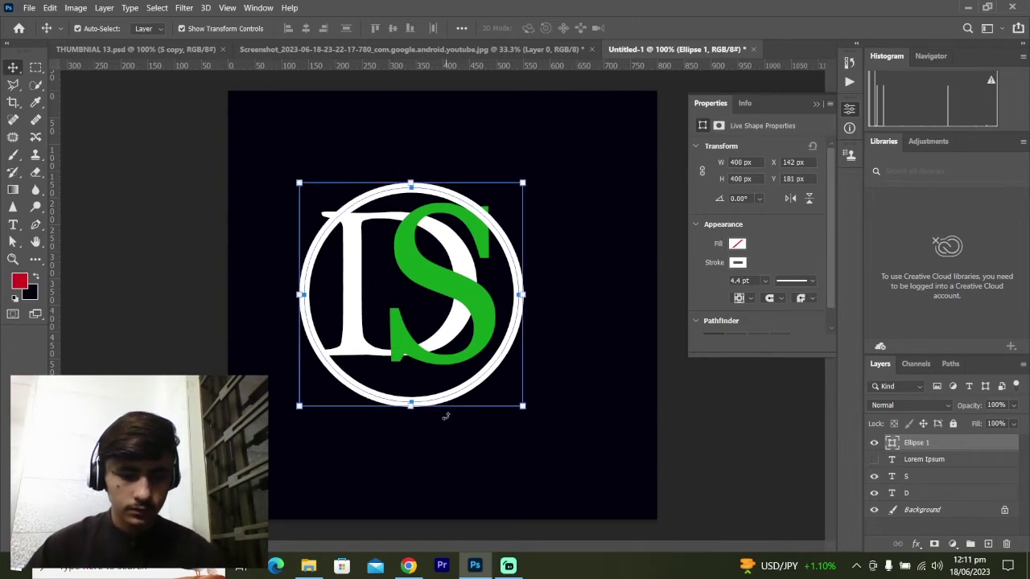
Step: Scale the ring down to about 381 × 381 px and commit the transform
drag(523, 406, 514, 396)
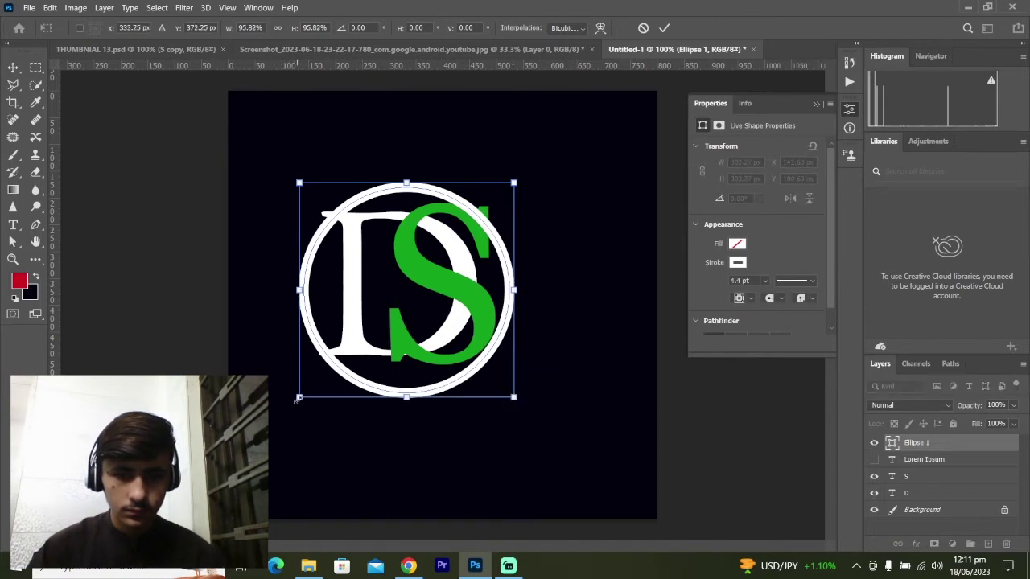
drag(296, 399, 302, 399)
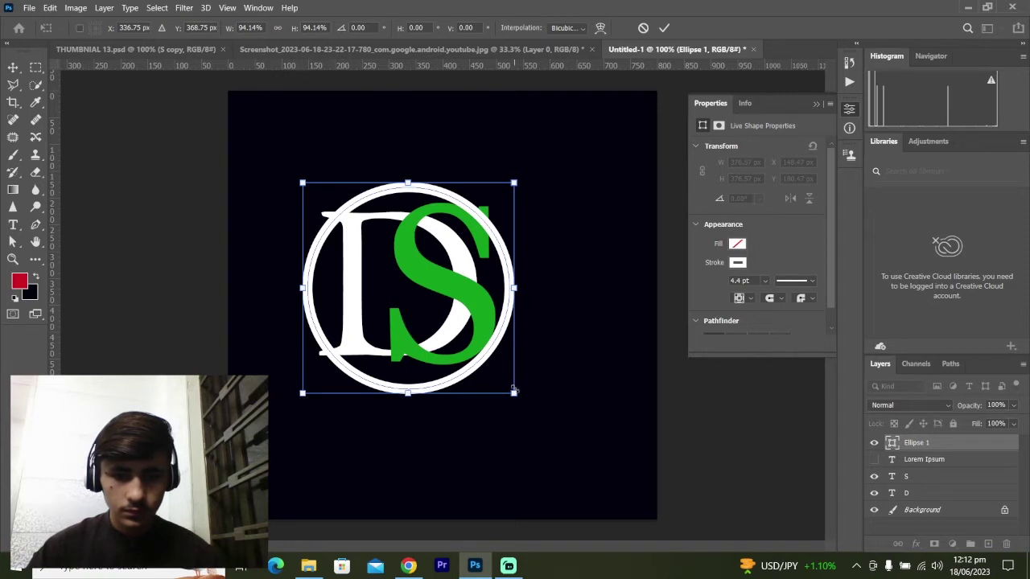
drag(513, 393, 515, 394)
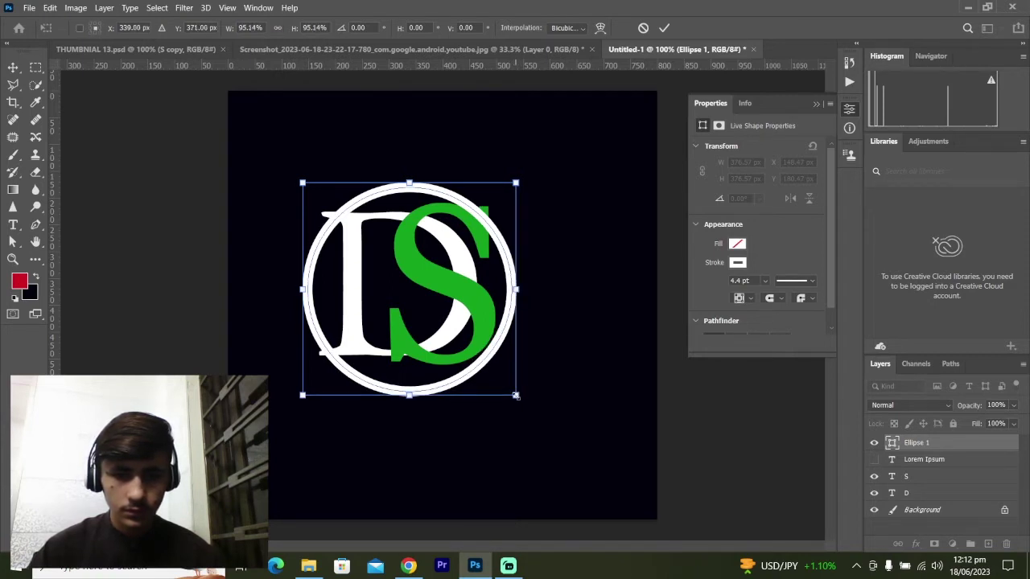
click(663, 28)
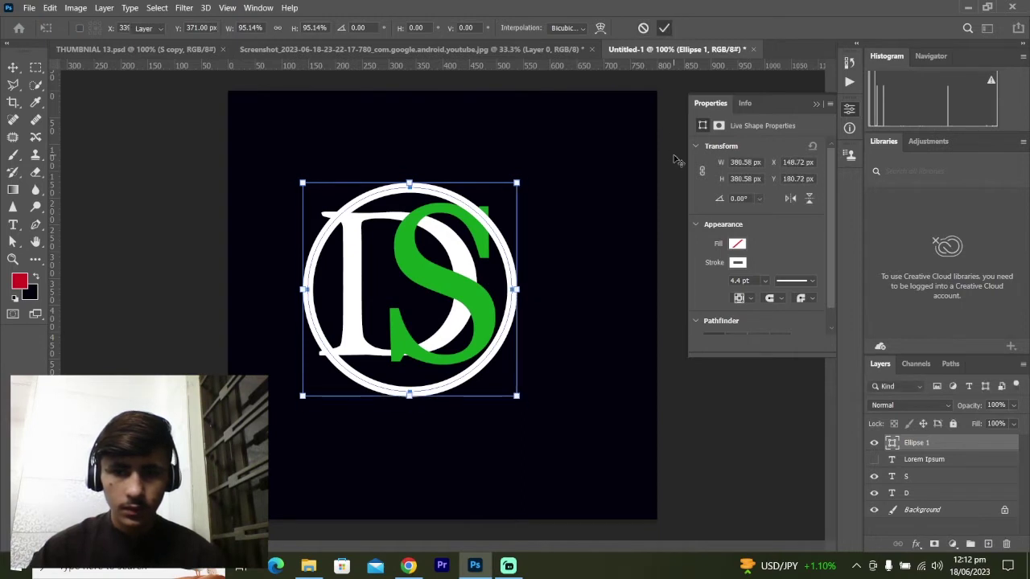
click(148, 217)
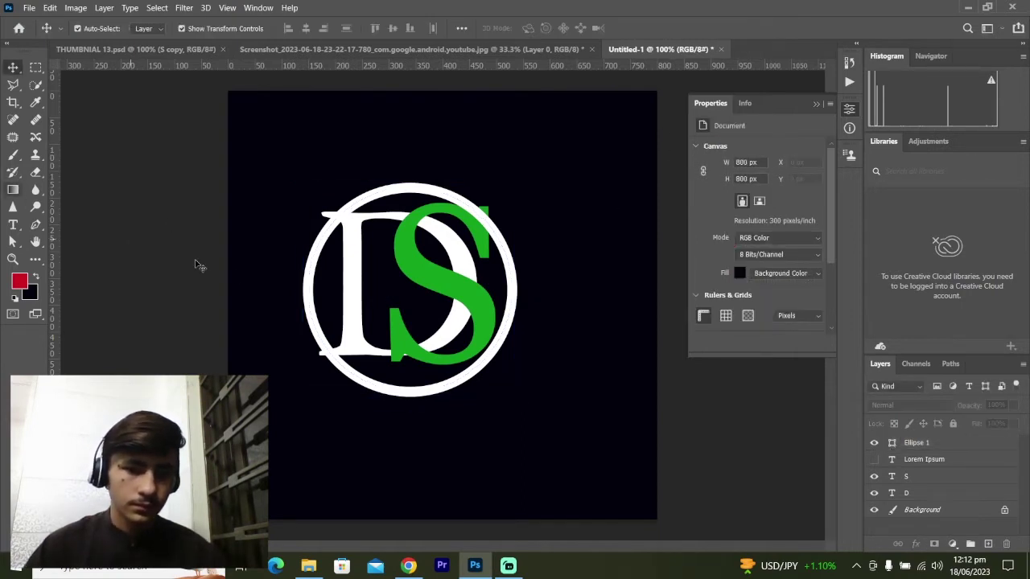
Step: Set the Ellipse 1 stroke width to about 3.09 pt, then deselect the layer
click(383, 200)
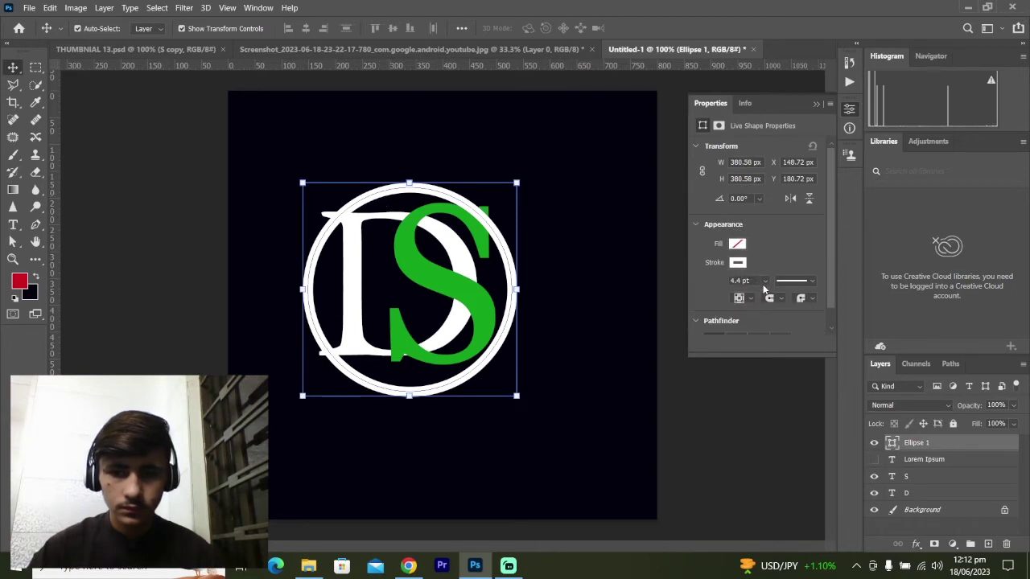
click(764, 282)
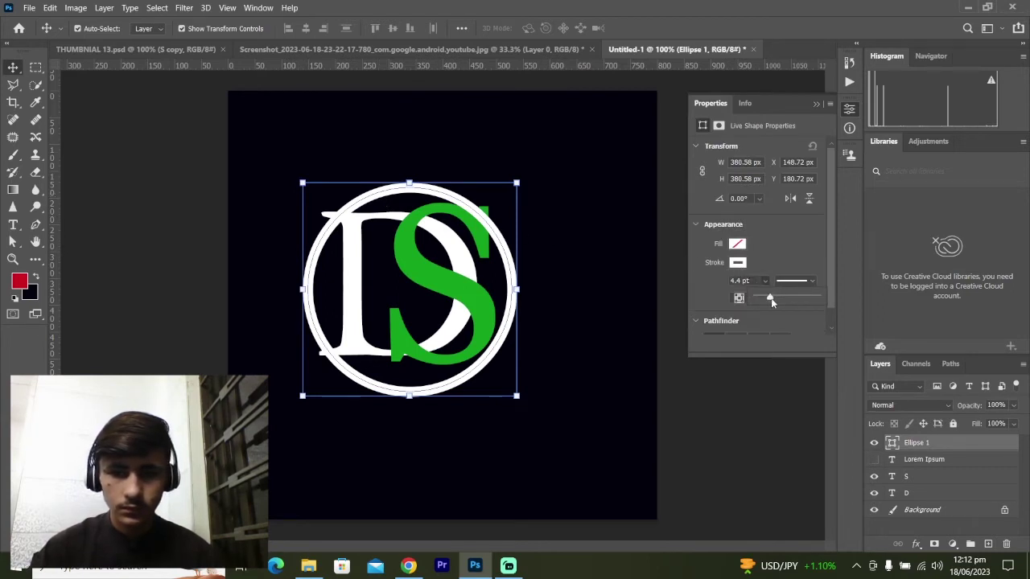
drag(769, 296, 766, 297)
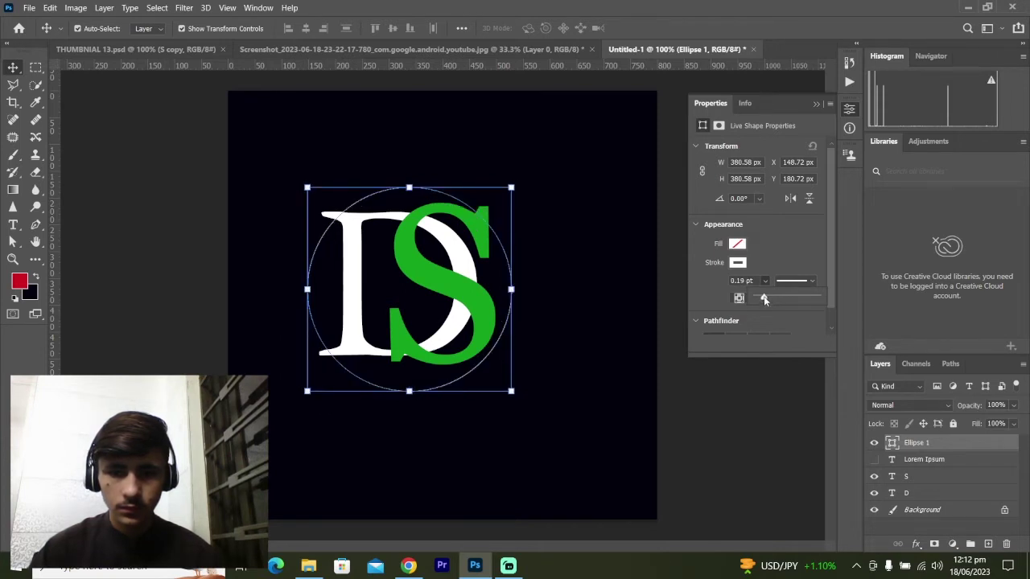
drag(765, 298, 768, 299)
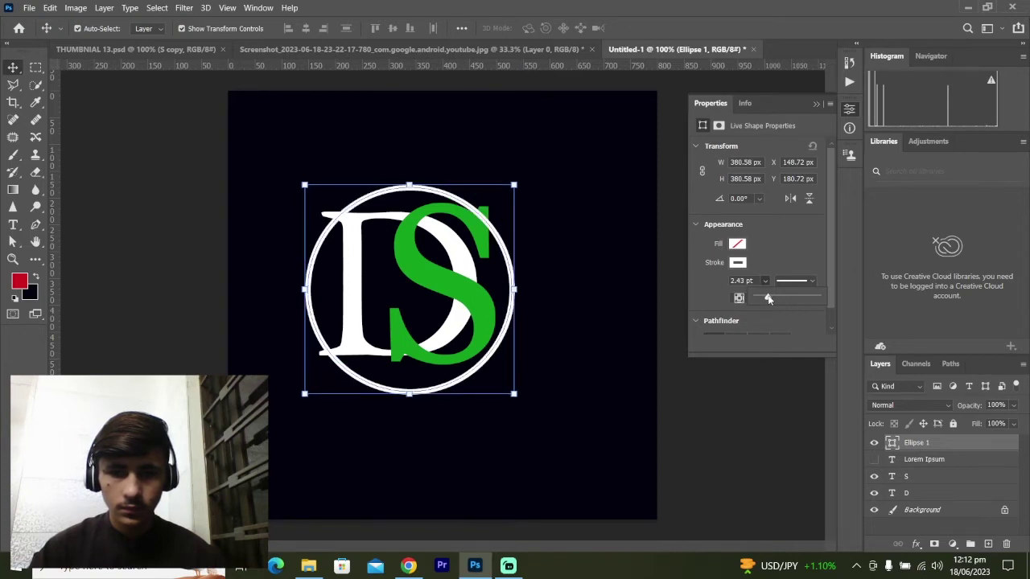
drag(769, 299, 770, 299)
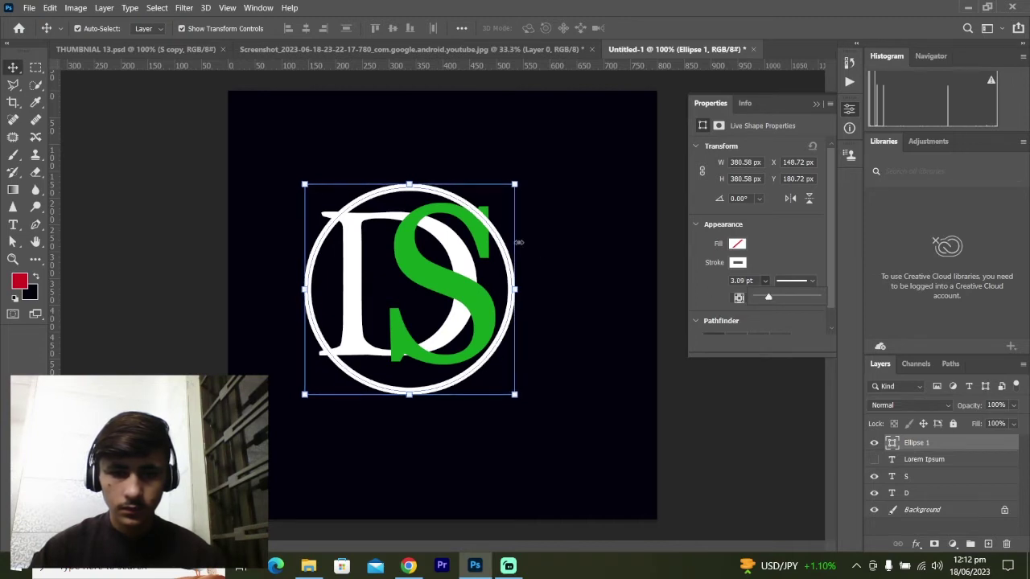
click(80, 116)
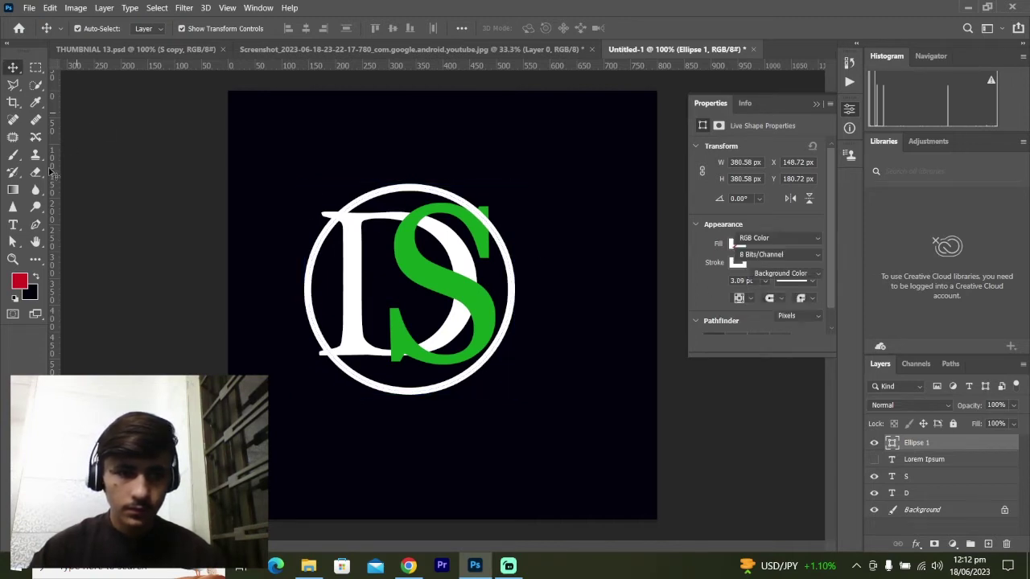
Step: Rasterize the ring and erase the part crossing the D's top-left serif
click(13, 84)
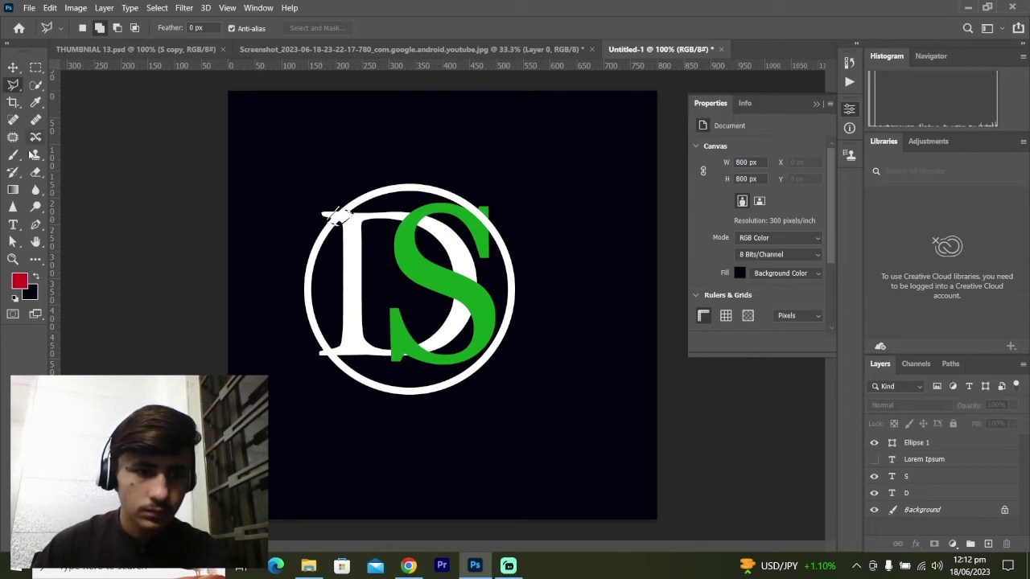
click(13, 67)
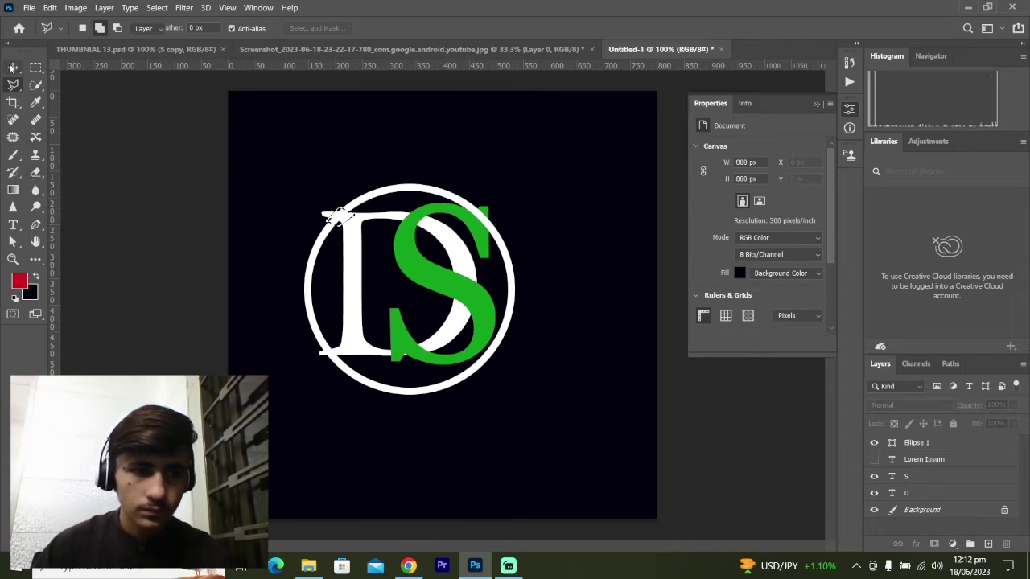
click(310, 279)
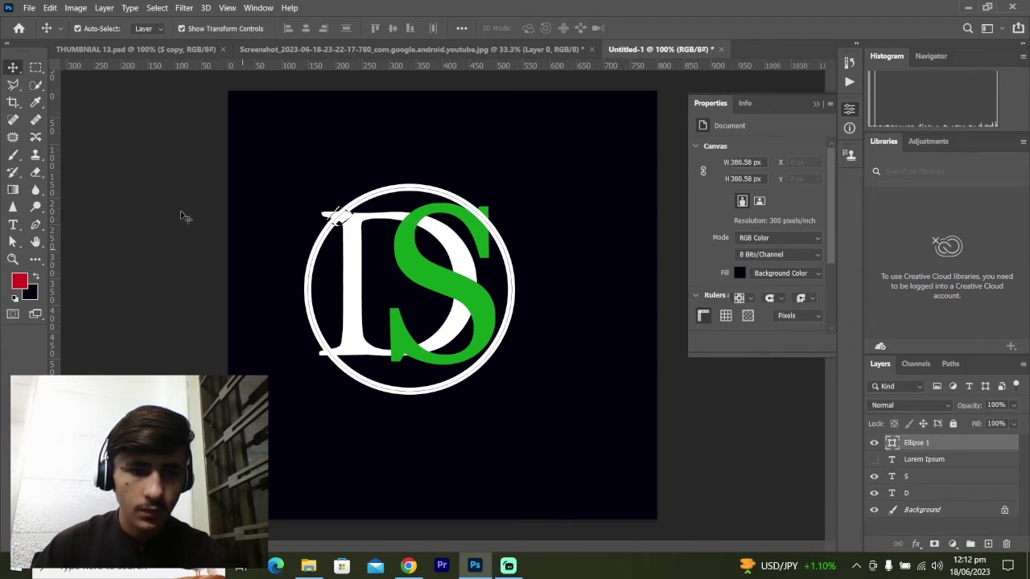
click(36, 171)
click(364, 228)
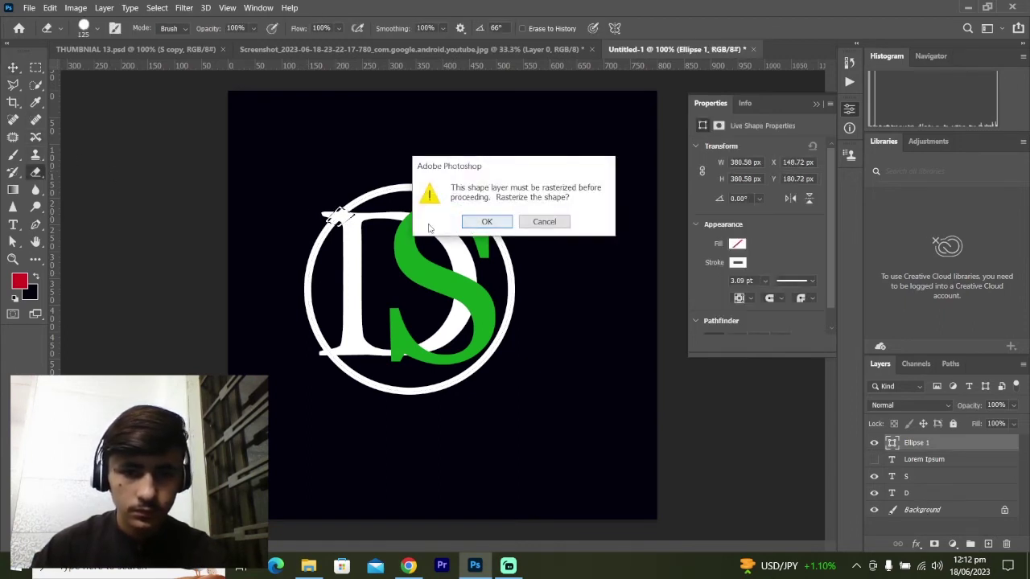
click(487, 221)
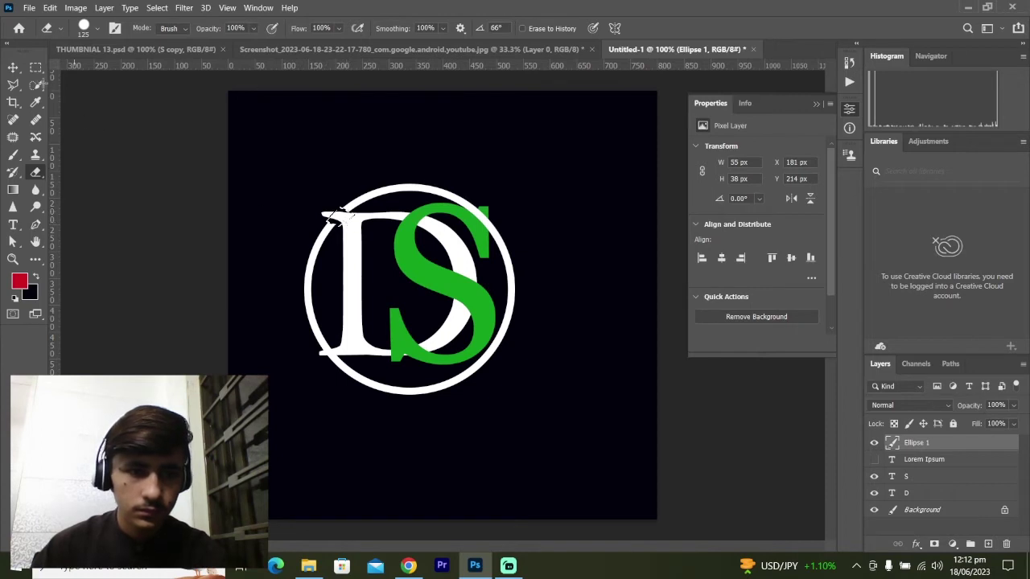
Step: Clear the selection using the Rectangular Marquee tool
click(13, 66)
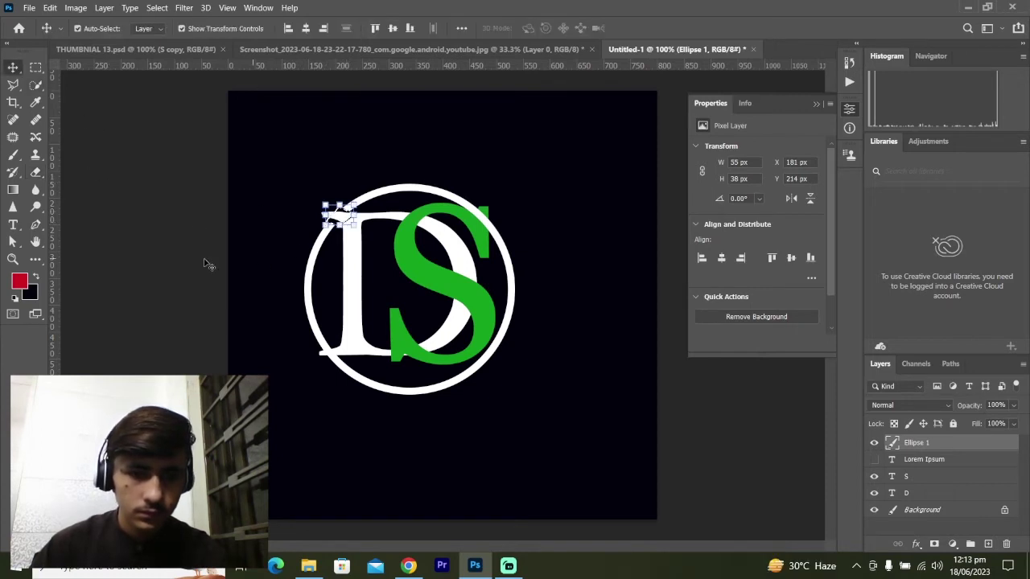
click(35, 67)
click(239, 215)
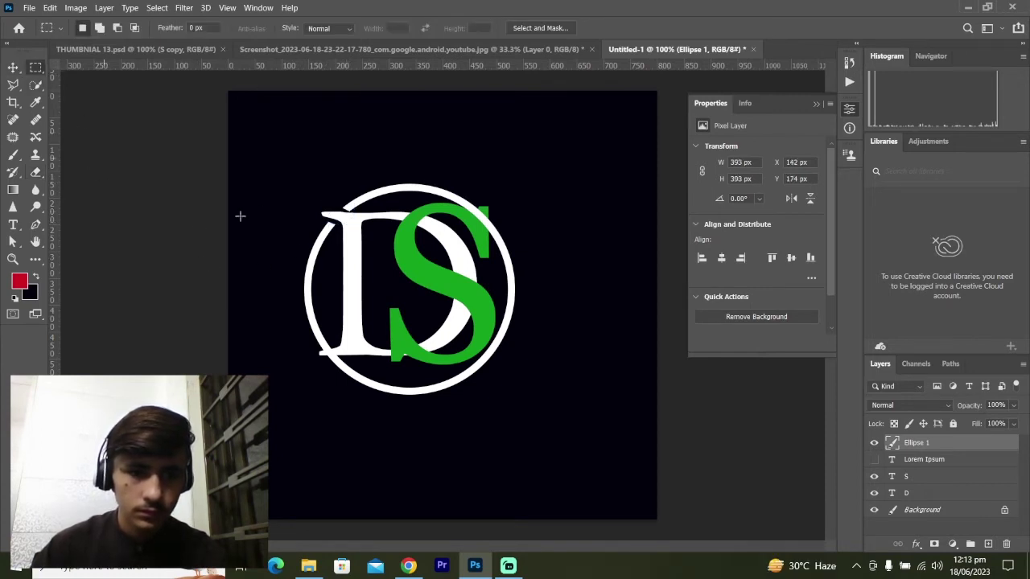
Step: Lasso and erase the ring piece overlapping the D's lower-left corner, then deselect
click(13, 84)
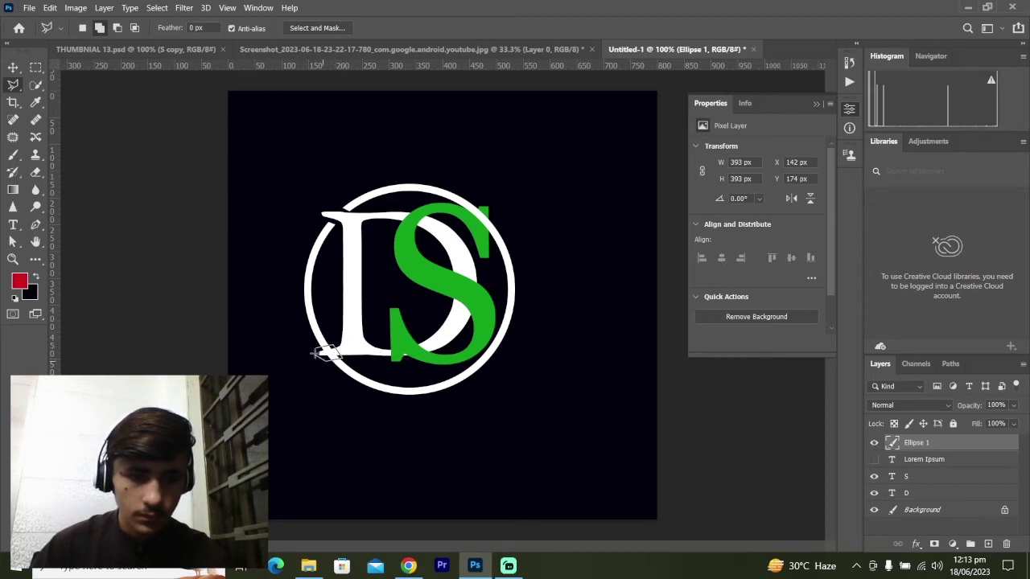
drag(326, 354, 319, 346)
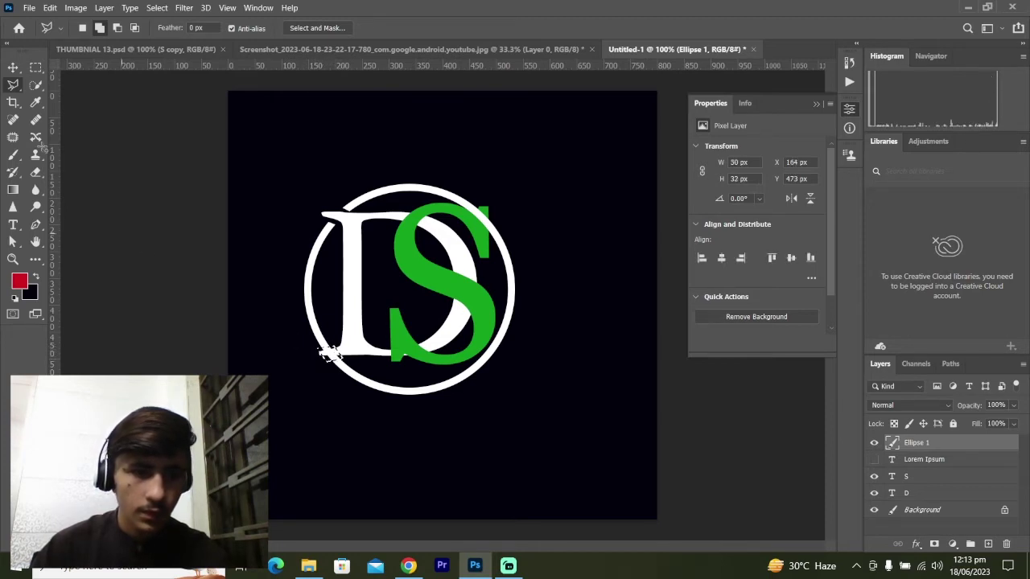
click(35, 171)
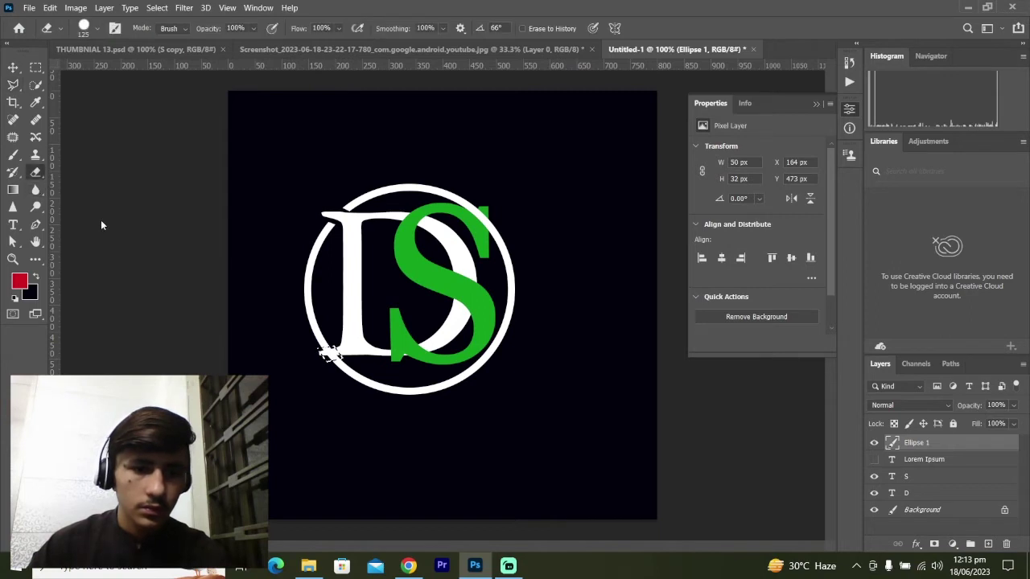
click(323, 357)
click(35, 67)
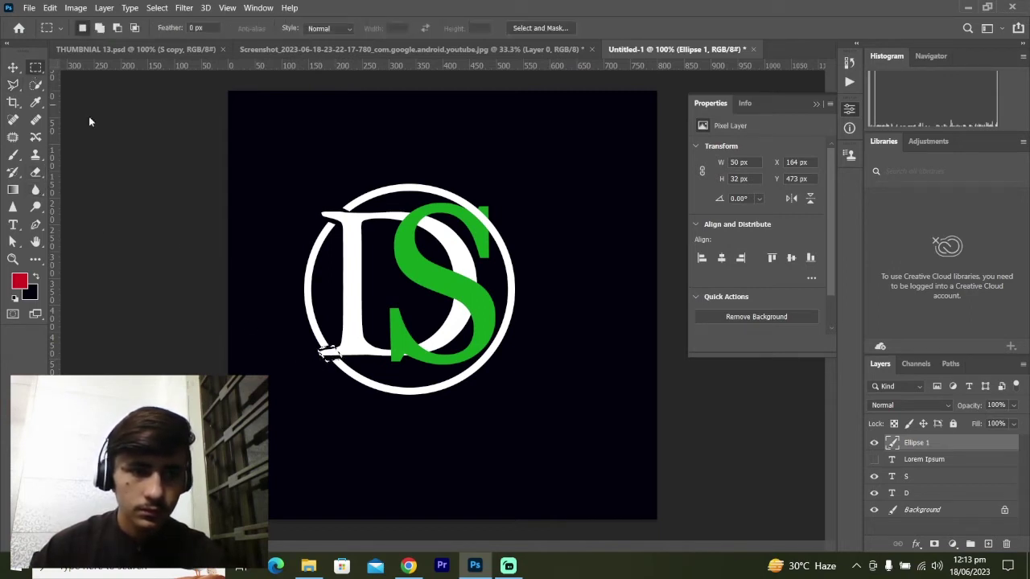
key(ctrl+d)
Step: Lasso and erase the ring segment crossing the top-right terminal of the green S
click(13, 84)
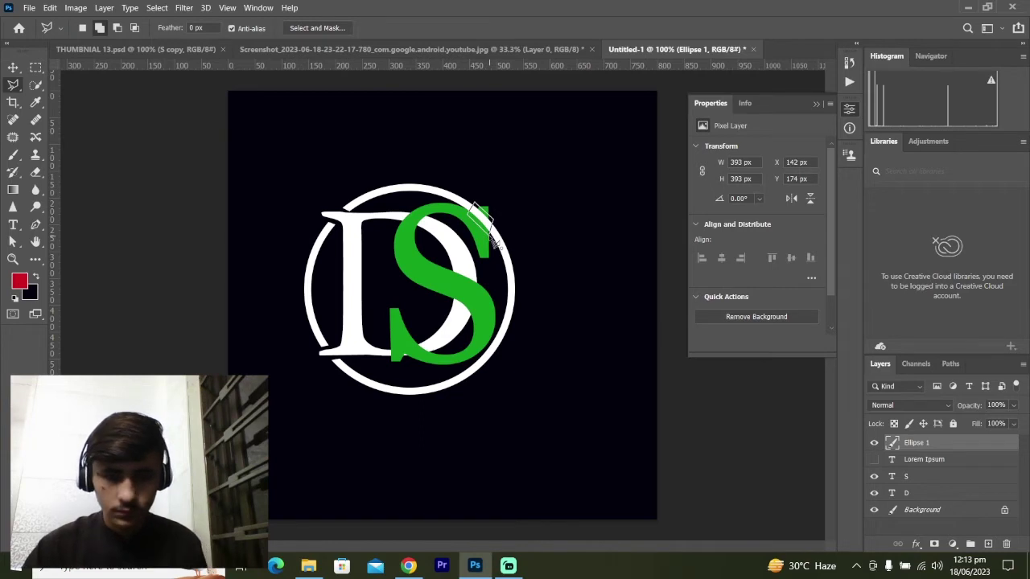
drag(483, 209, 474, 233)
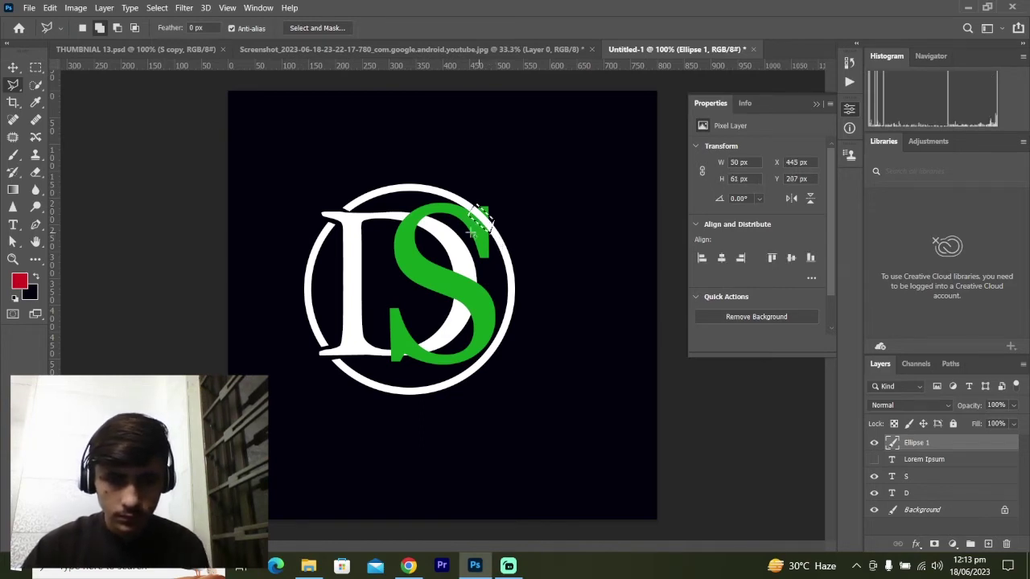
click(37, 172)
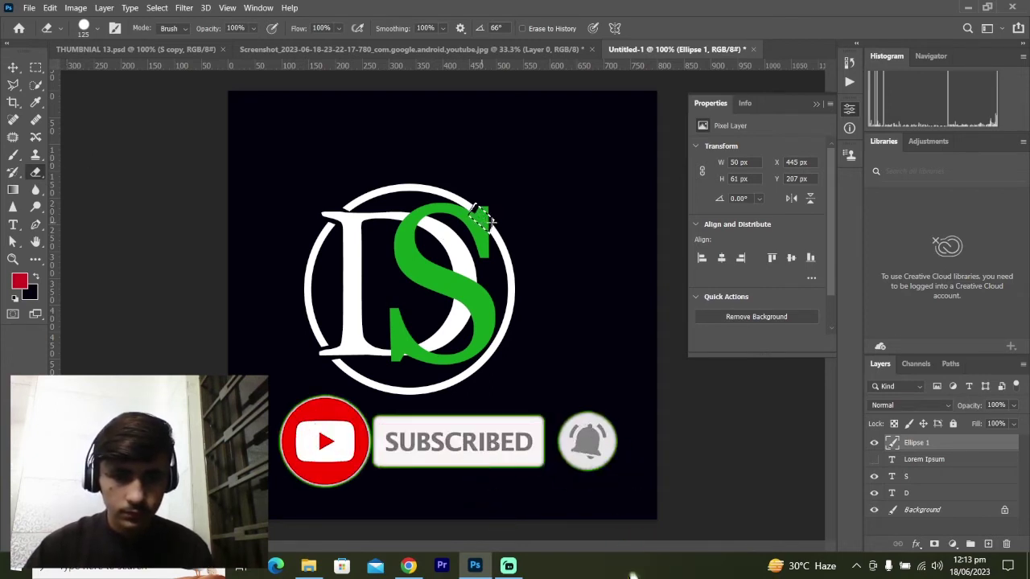
click(37, 67)
Step: Free-transform the Ellipse 1 ring down to about 99.87% and commit the resize
click(144, 163)
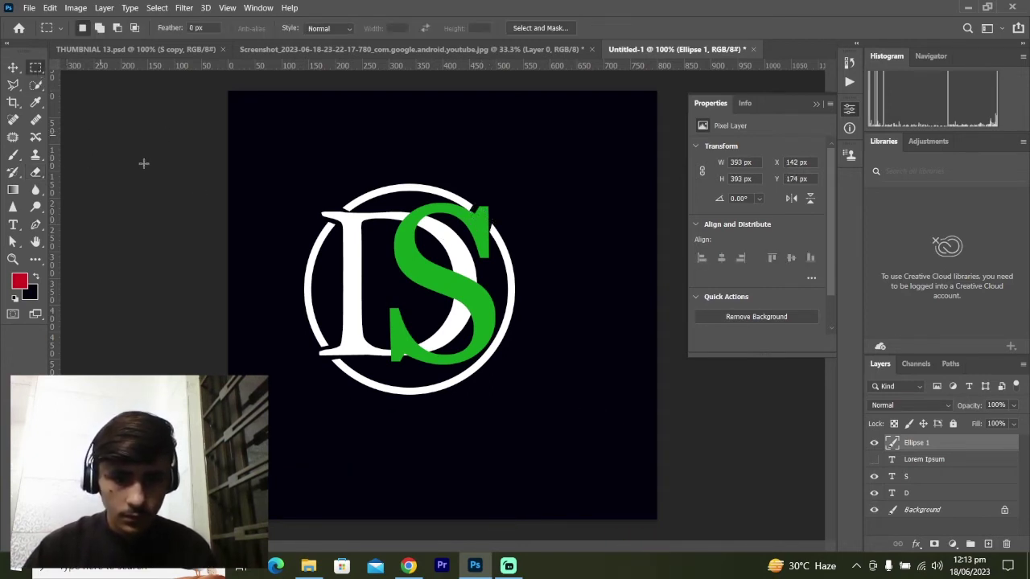
drag(510, 327, 492, 326)
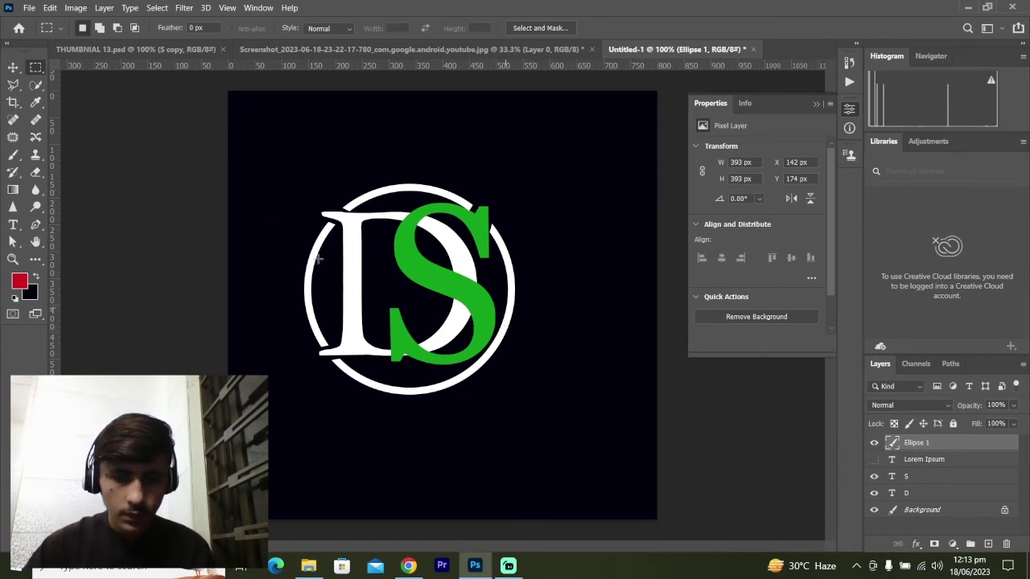
click(13, 67)
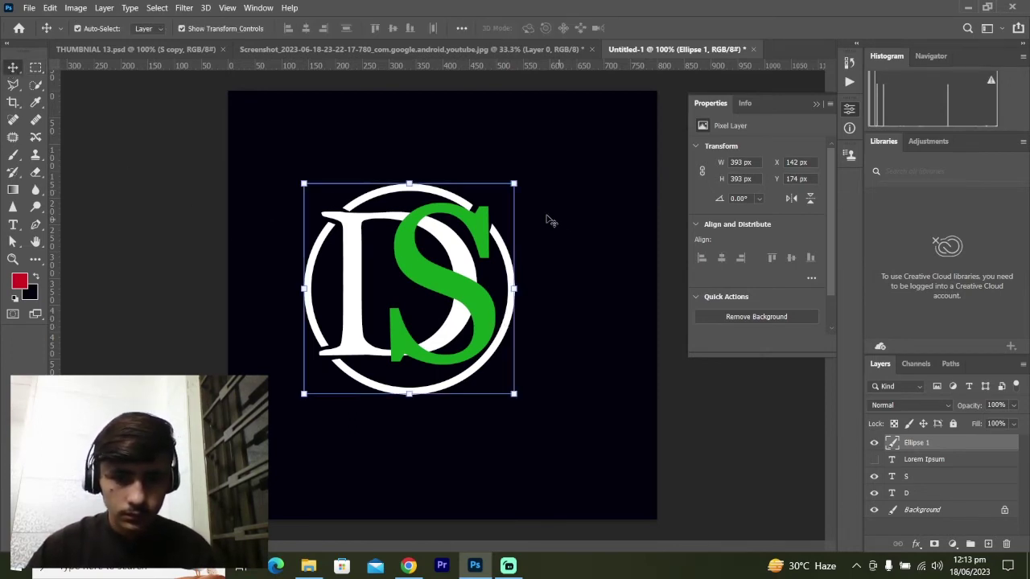
click(516, 179)
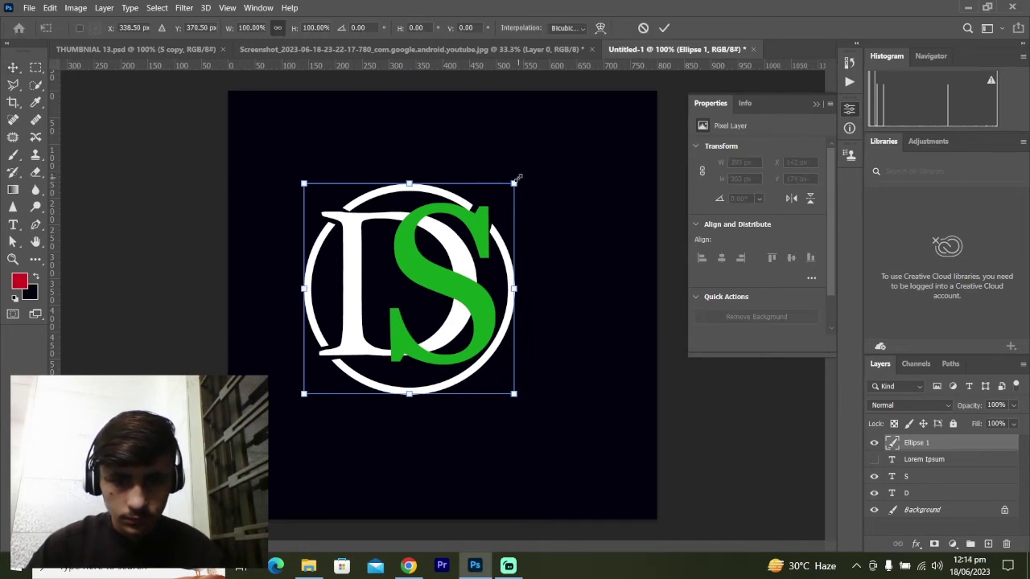
drag(518, 177, 519, 177)
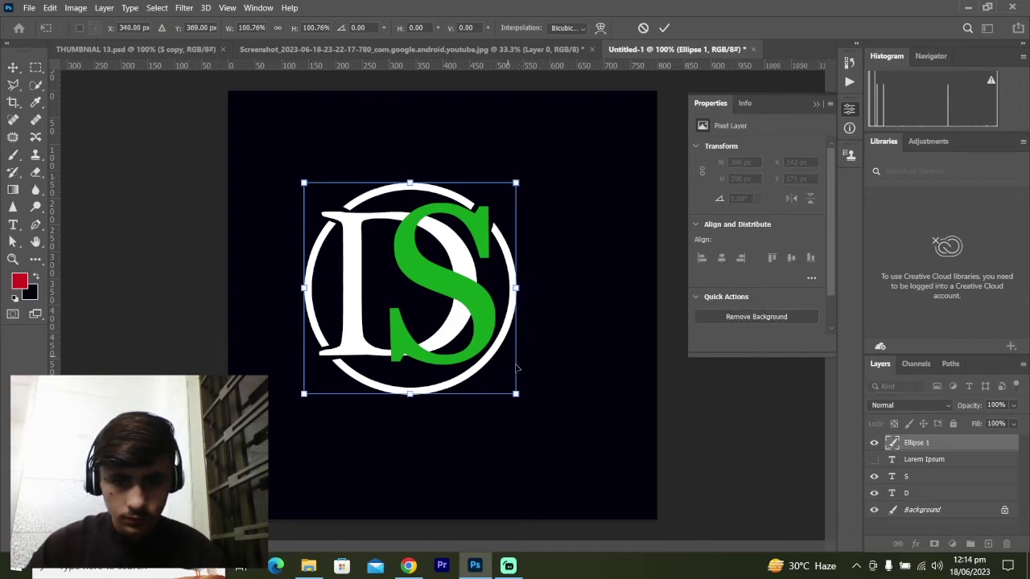
drag(515, 393, 515, 393)
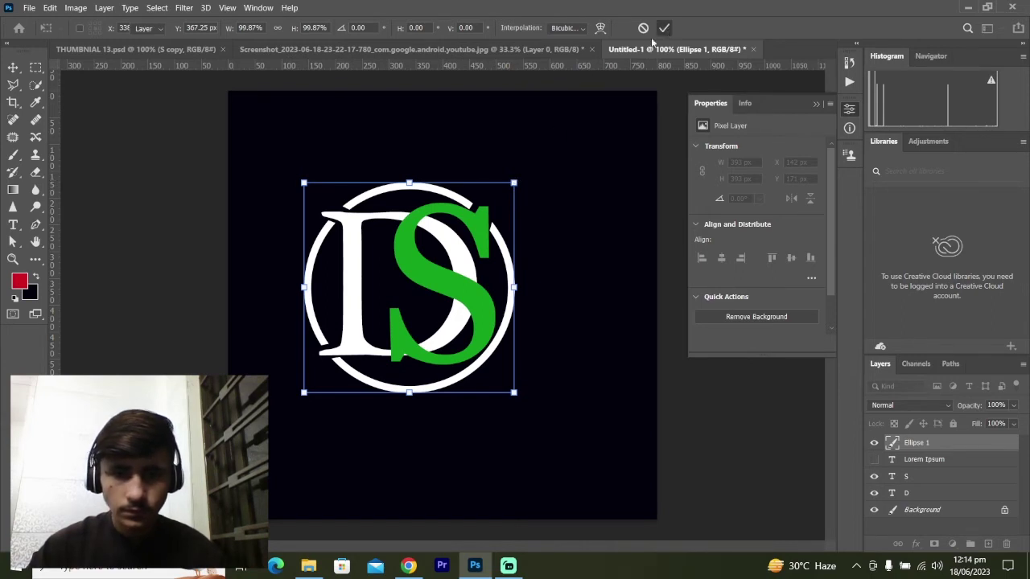
click(191, 248)
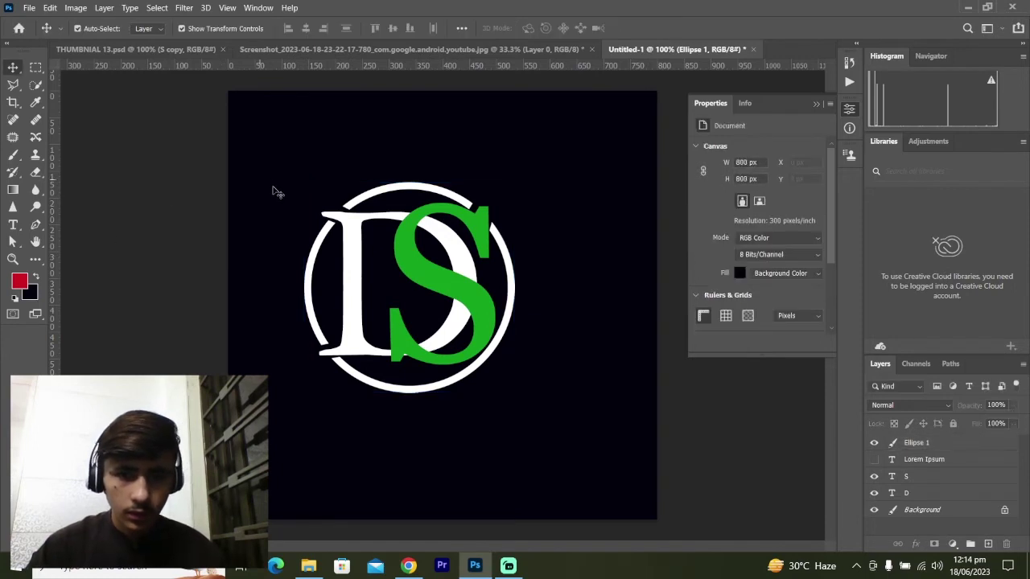
Step: Rasterize the green S and erase its lower tail where it overlaps the D's base
click(415, 255)
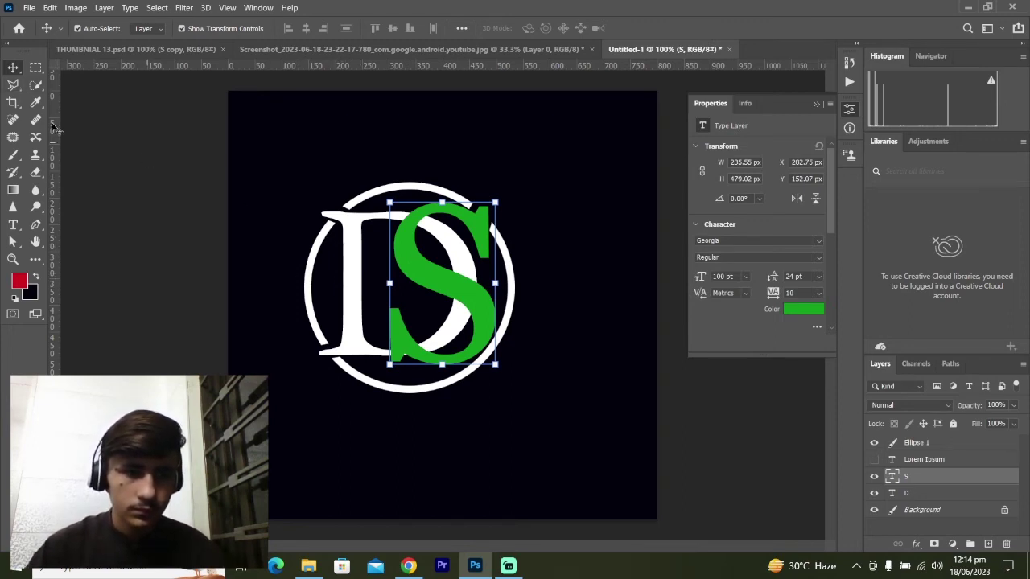
click(13, 84)
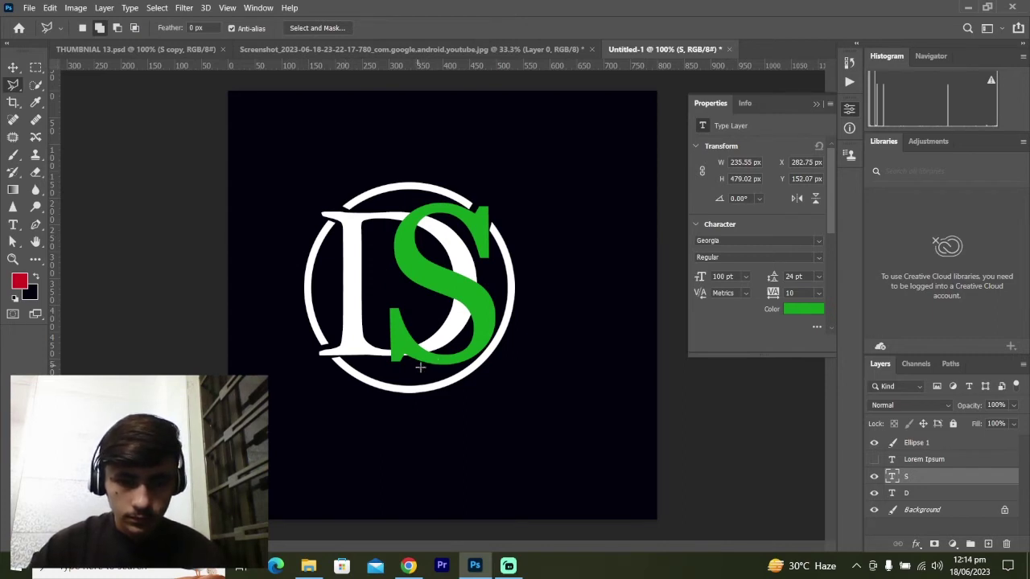
drag(414, 365, 429, 359)
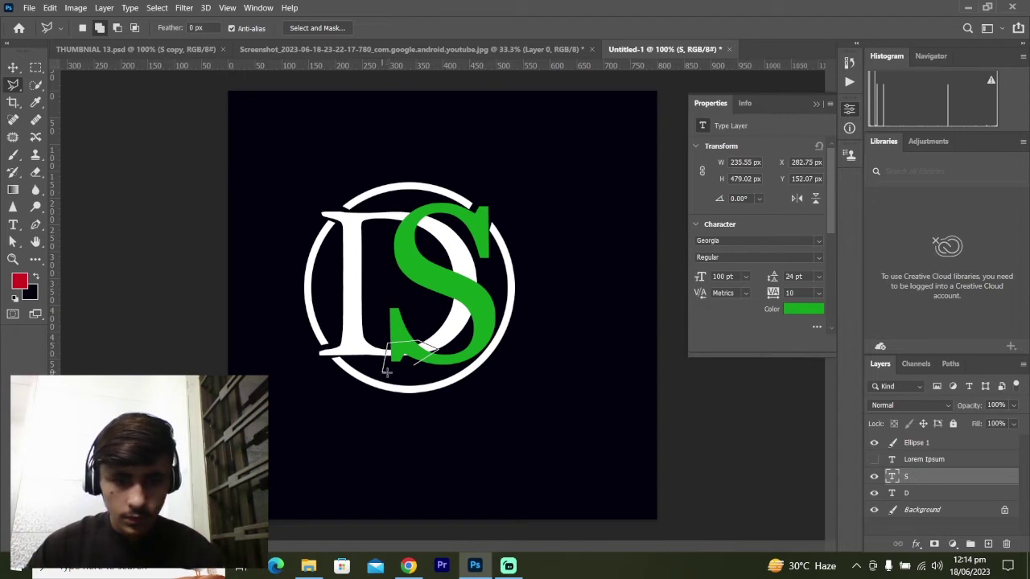
click(386, 367)
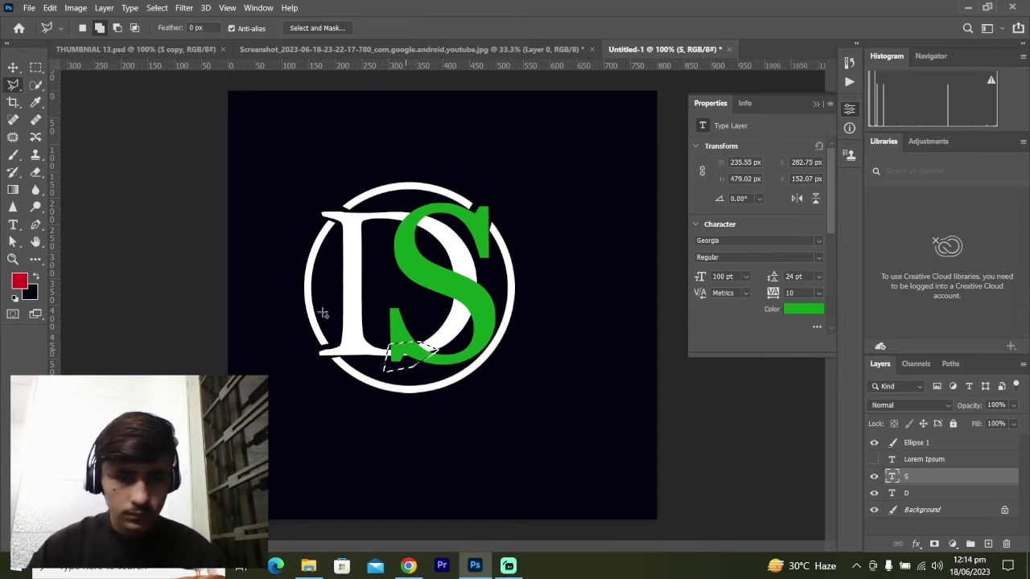
click(35, 172)
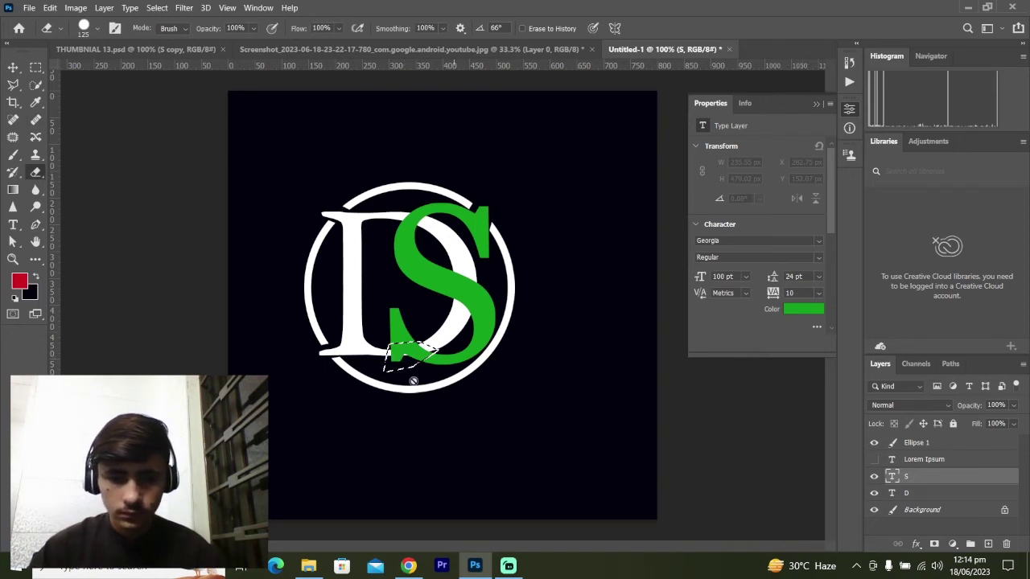
click(394, 345)
click(507, 231)
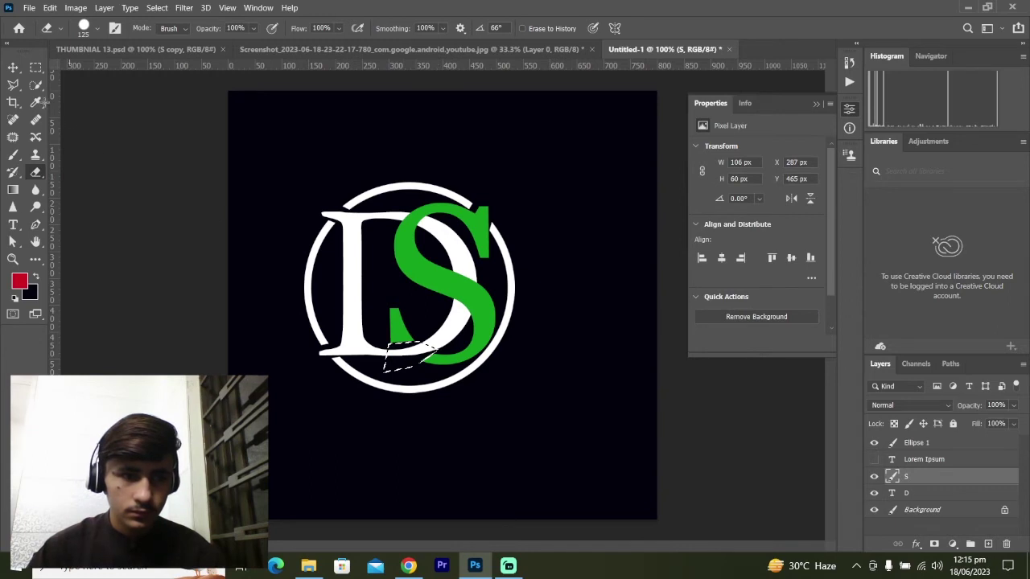
click(38, 67)
Step: Erase the small piece of the S's upper curve crossing the D's top stroke
key(ctrl+d)
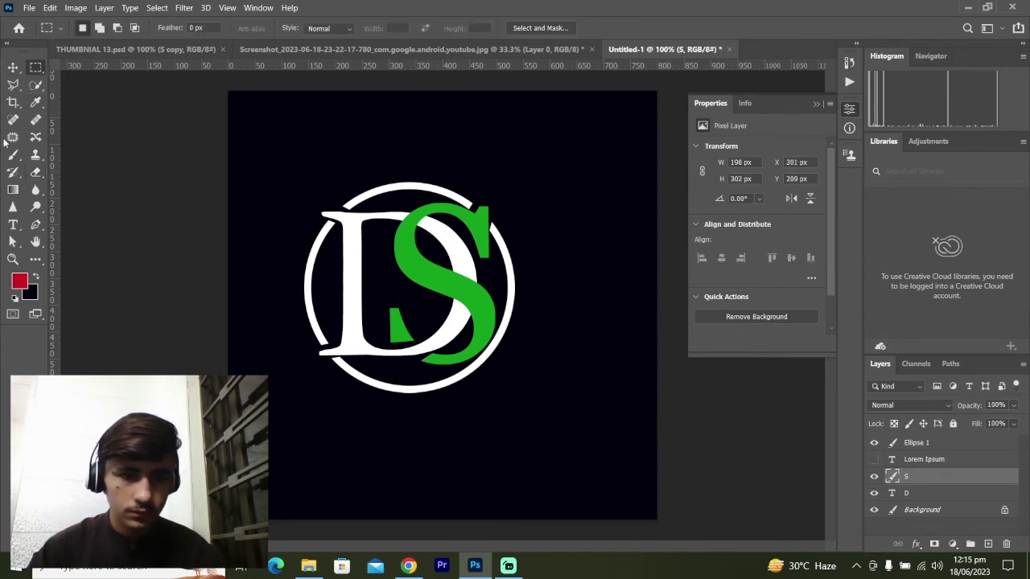
click(13, 83)
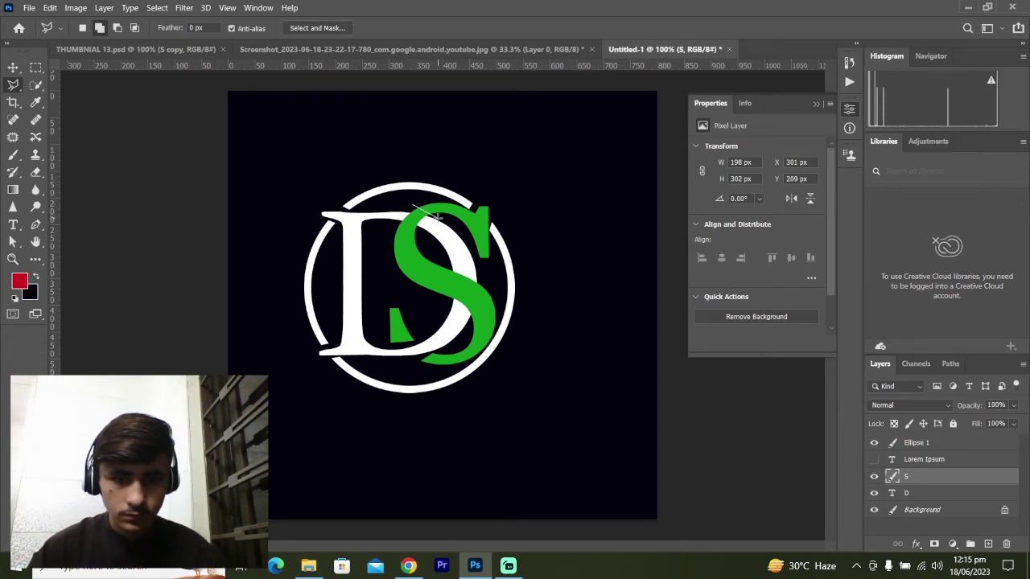
drag(412, 215, 417, 231)
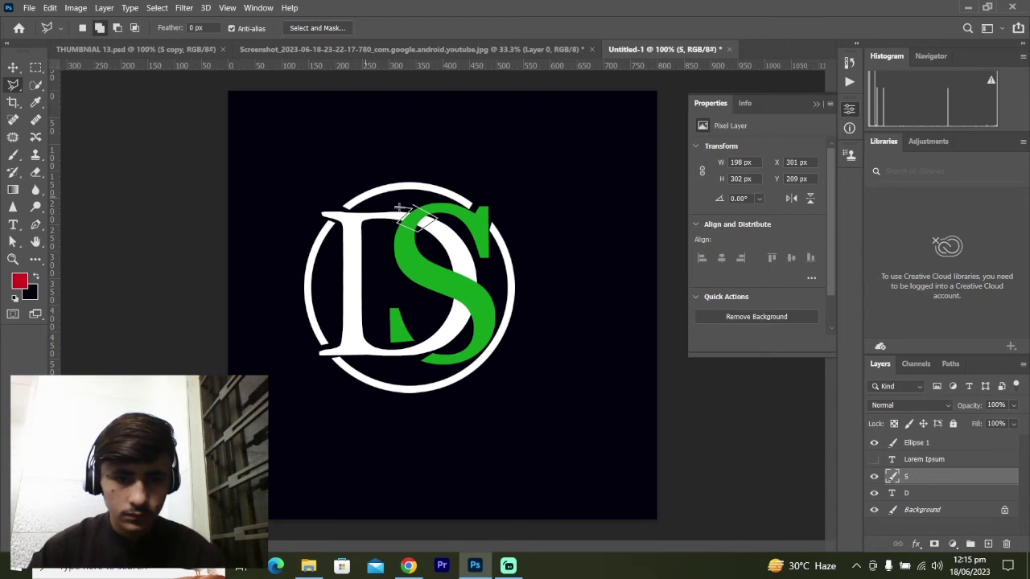
click(408, 202)
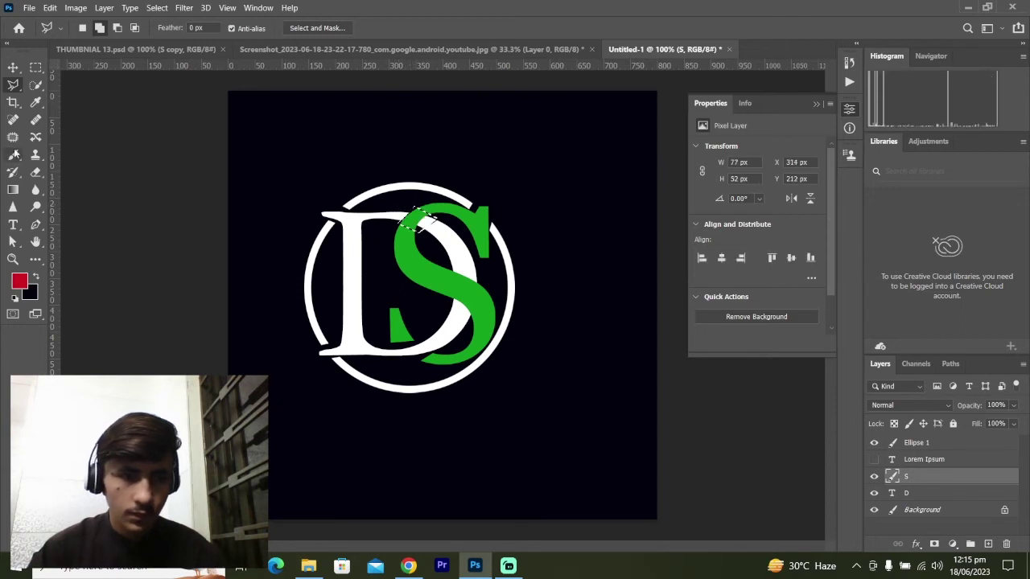
click(40, 172)
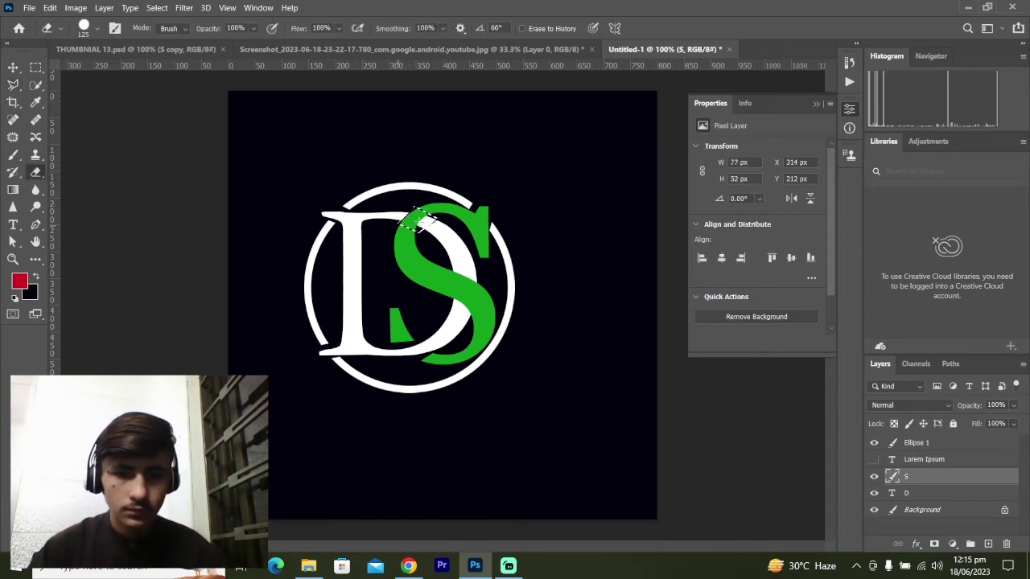
click(13, 67)
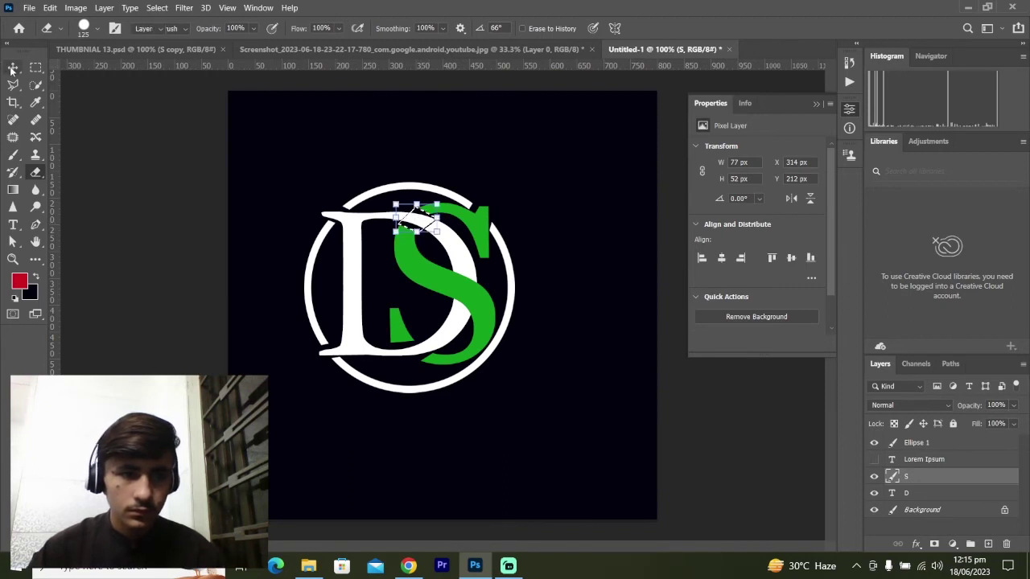
click(424, 304)
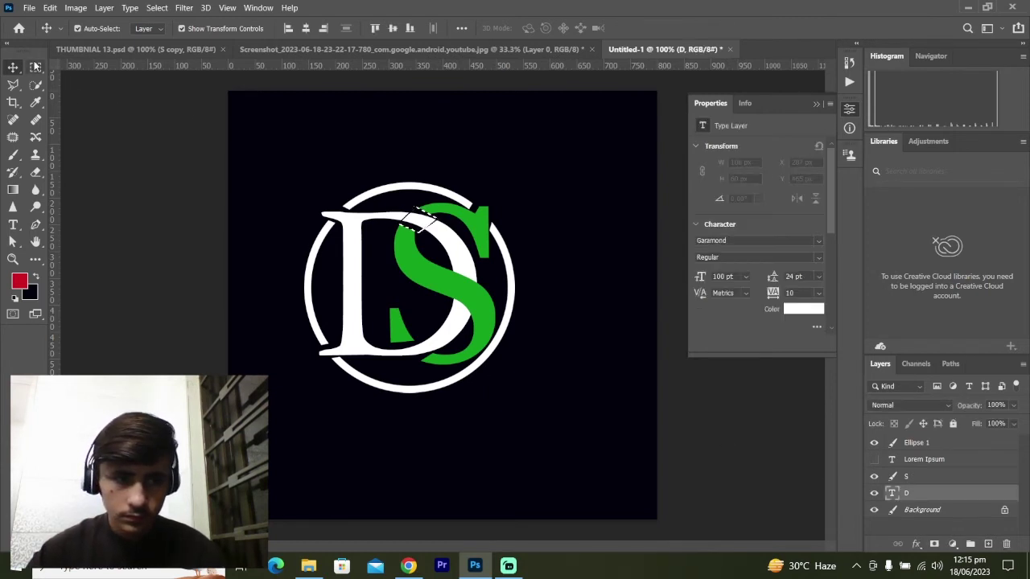
Step: Lasso where the D crosses the S's middle and move layer D above S
key(m)
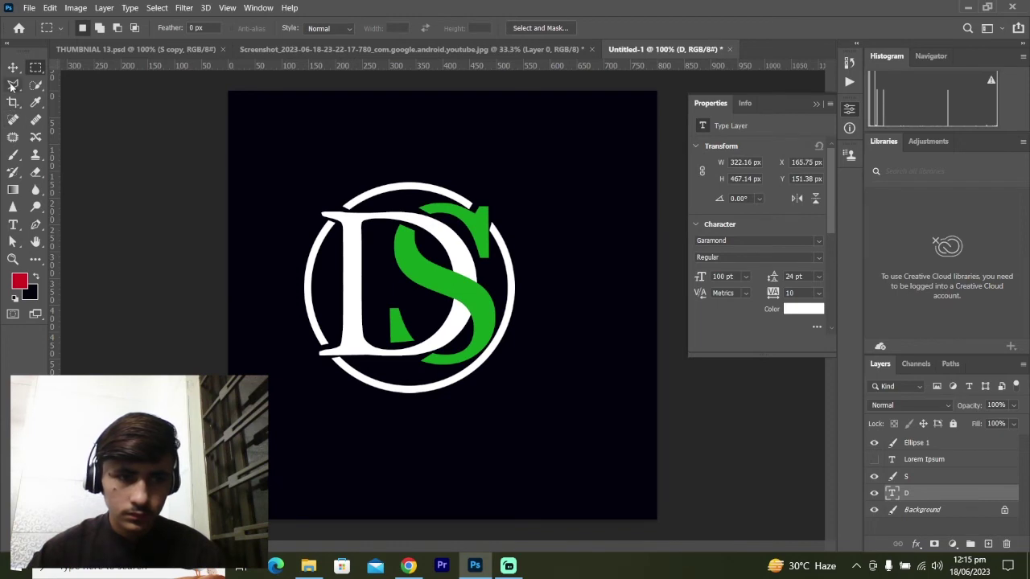
click(13, 84)
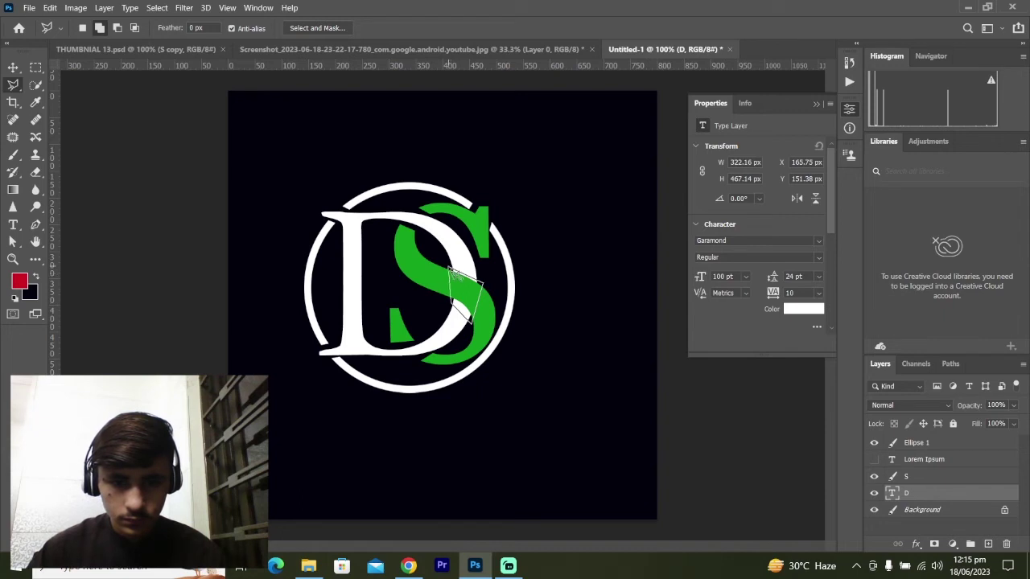
click(447, 267)
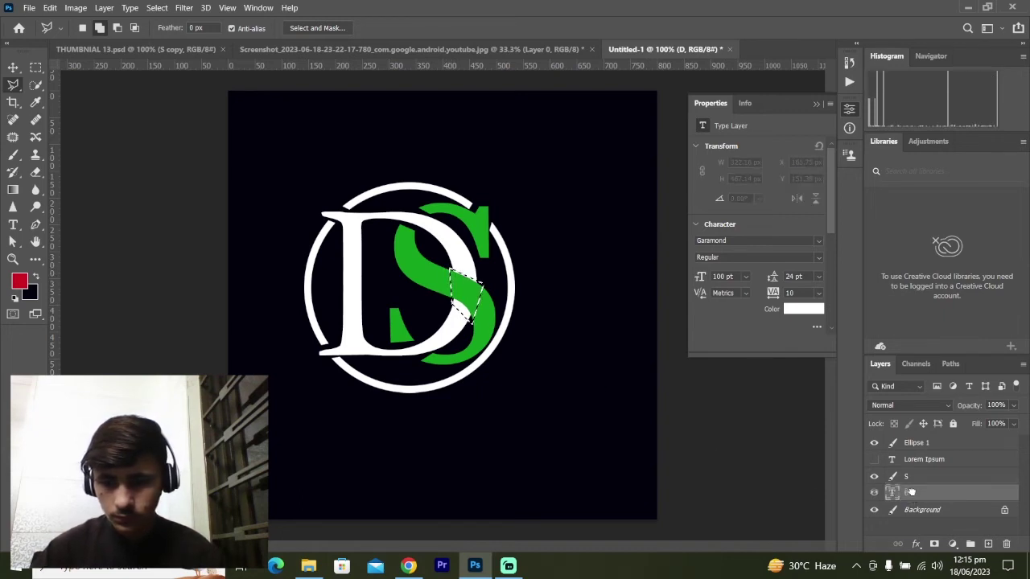
drag(909, 476, 909, 472)
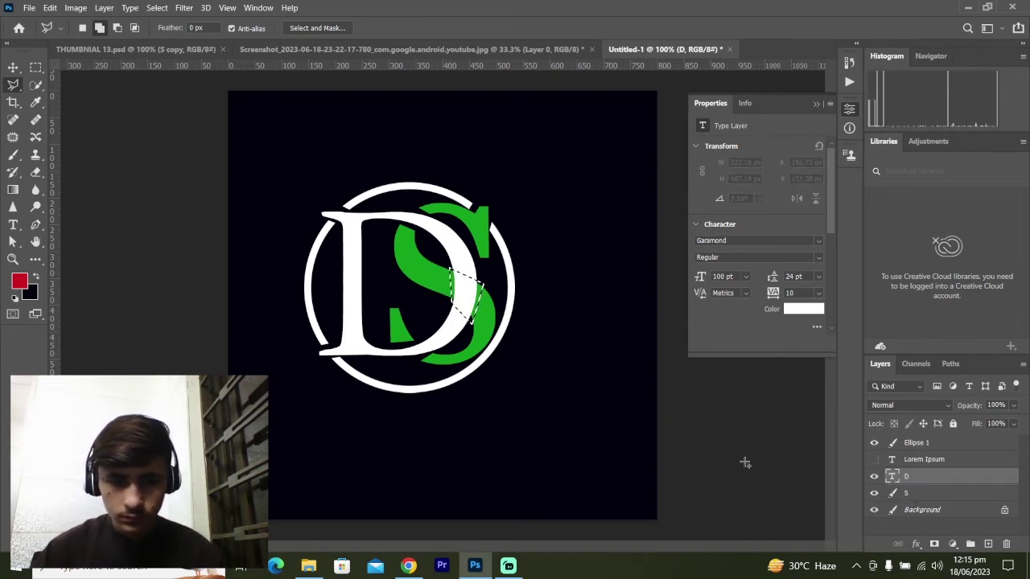
Step: Rasterize the D, erase its right curve inside the selection, then deselect
click(35, 171)
click(477, 304)
key(Return)
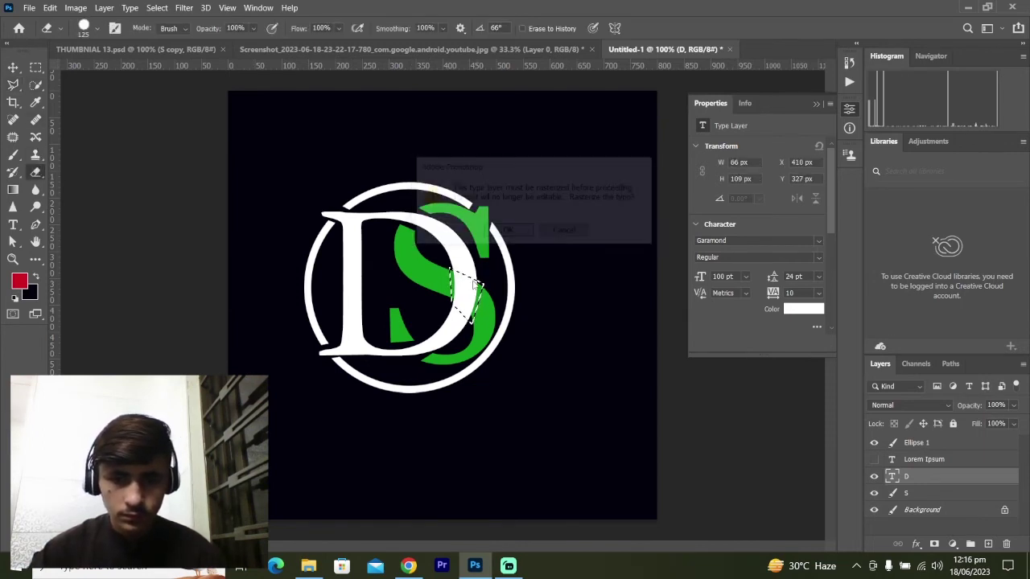
mouse_move(459, 278)
mouse_down()
mouse_move(471, 304)
mouse_move(461, 287)
mouse_up()
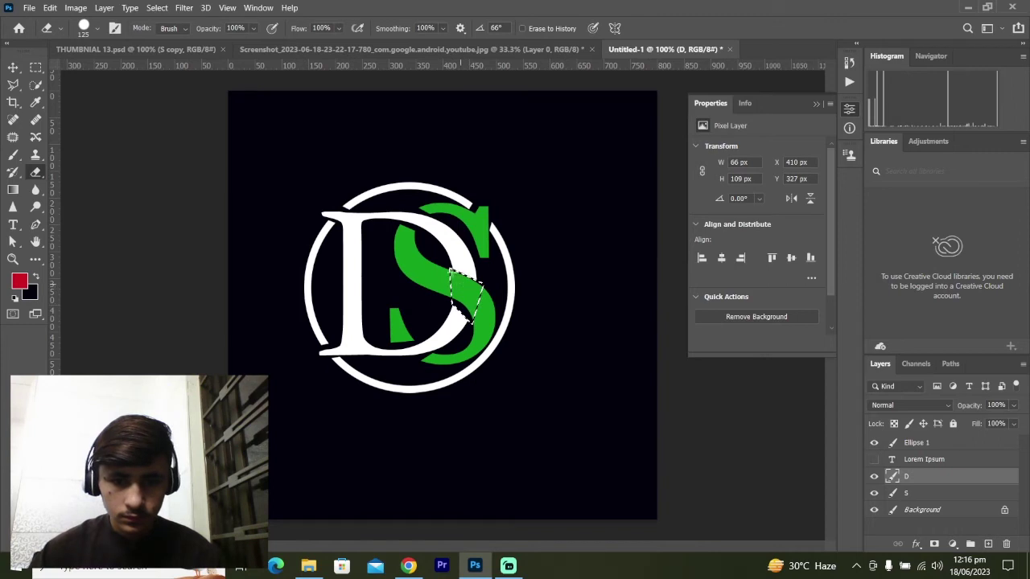
click(13, 67)
click(140, 169)
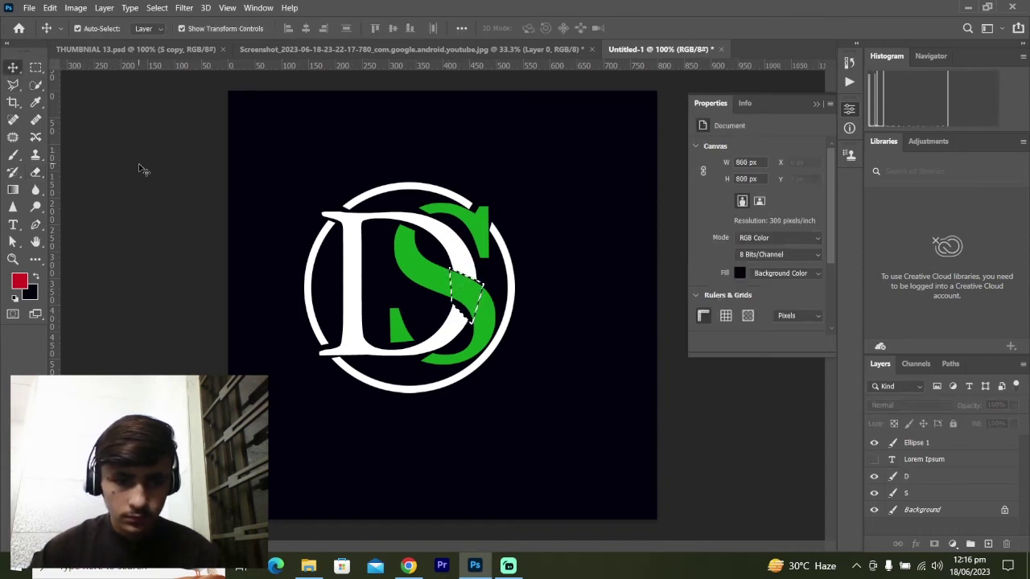
click(35, 67)
key(ctrl+d)
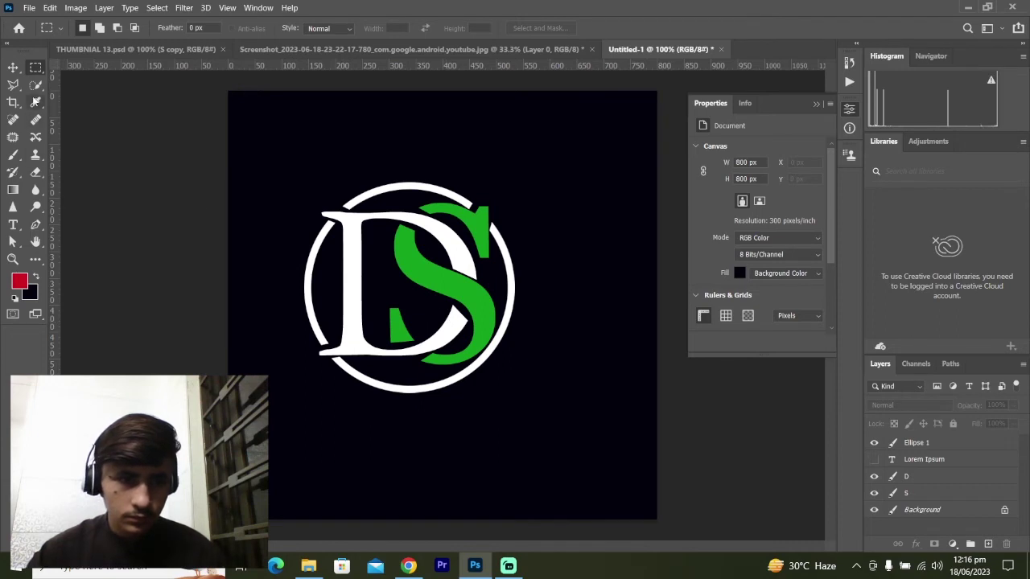
Step: Erase a small spot of the D where it crosses the S's upper diagonal
click(14, 85)
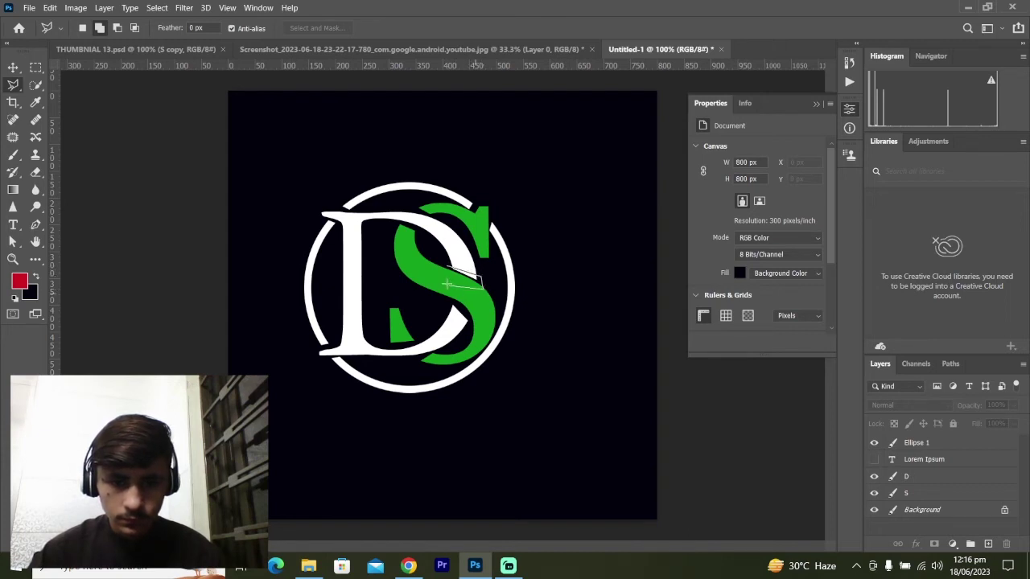
drag(463, 276, 462, 276)
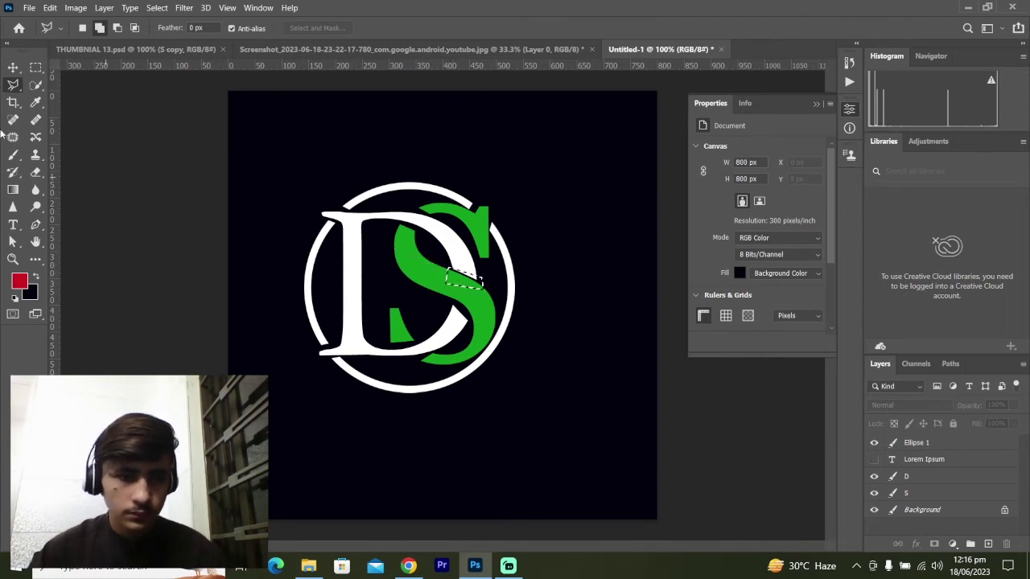
click(40, 171)
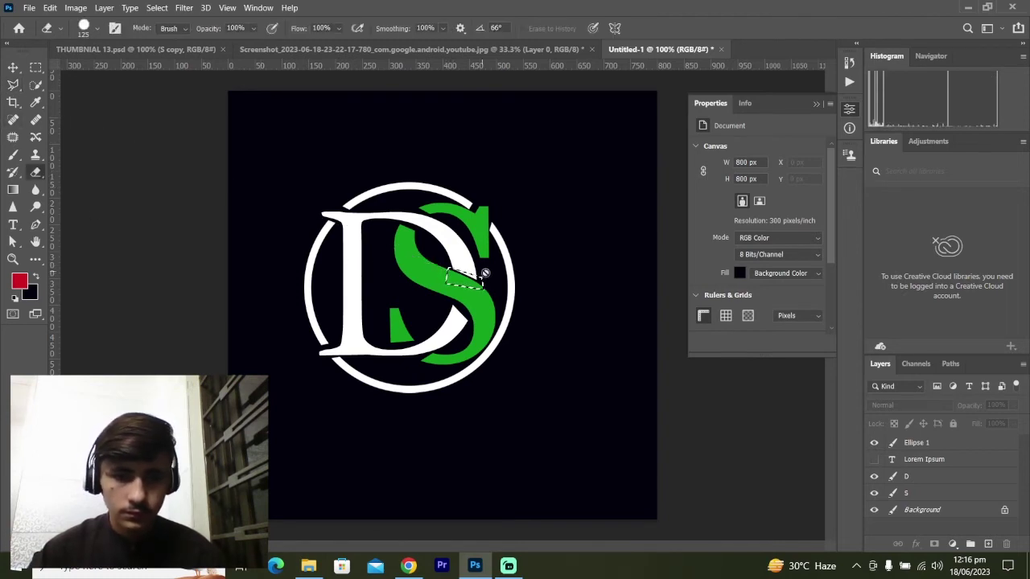
click(463, 286)
click(522, 223)
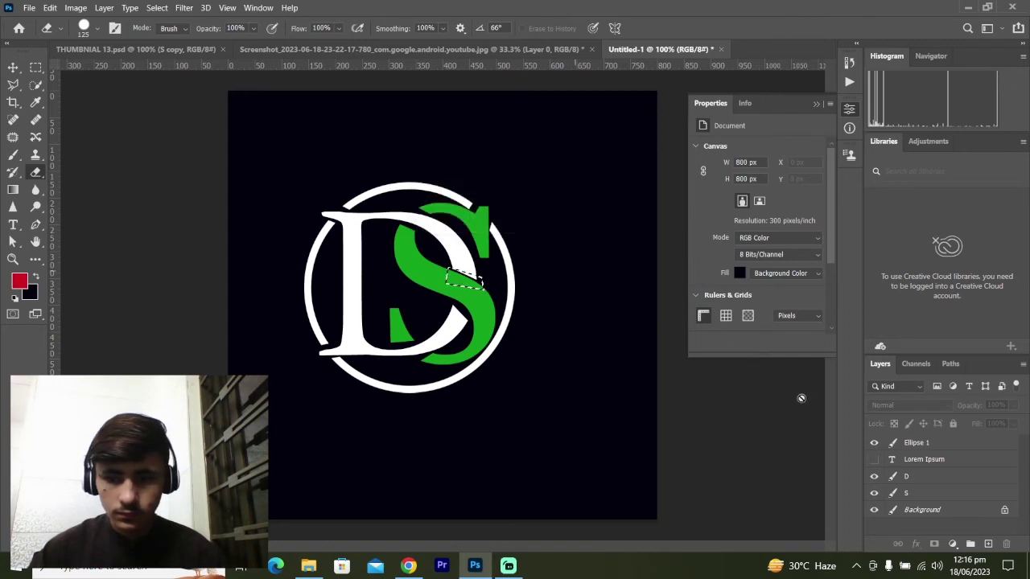
click(887, 478)
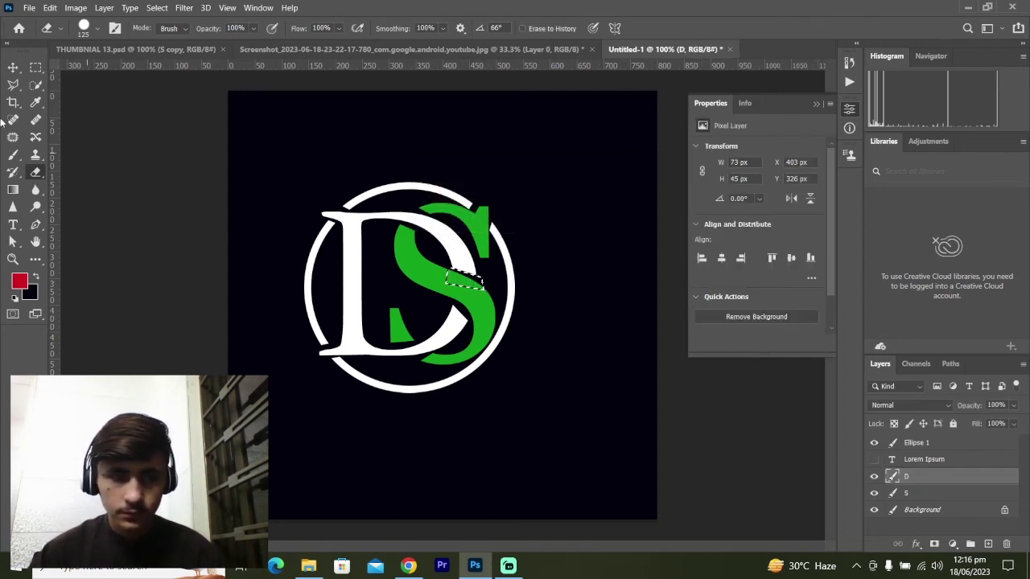
click(35, 67)
click(113, 142)
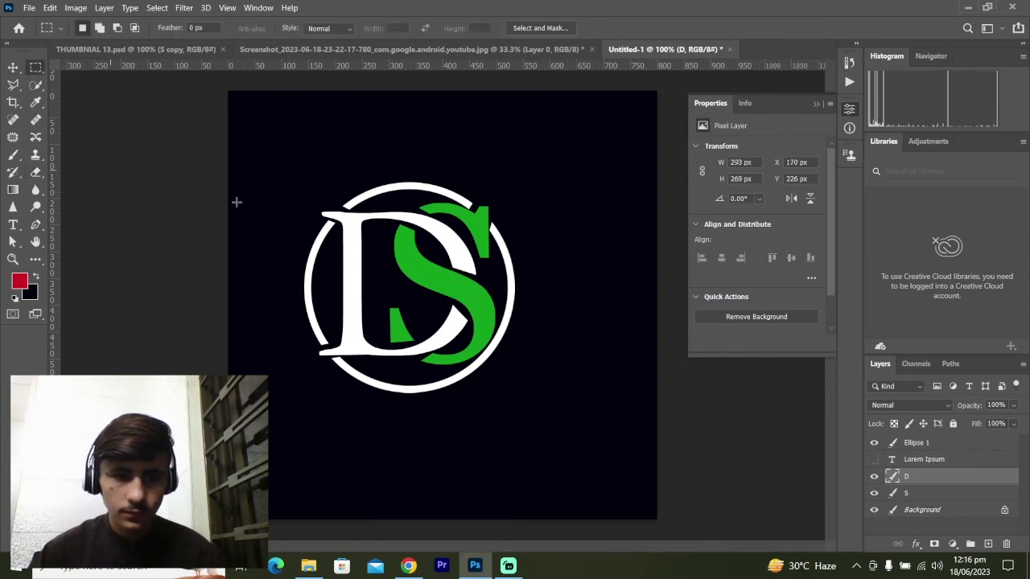
Step: Select the Ellipse 1, D and S layers and group them into Group 1
click(13, 67)
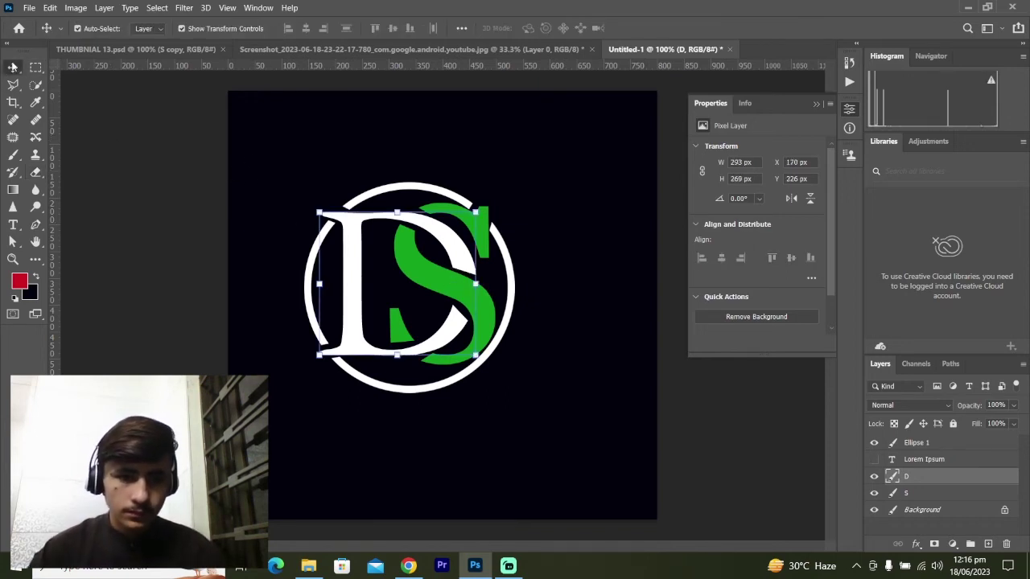
click(121, 266)
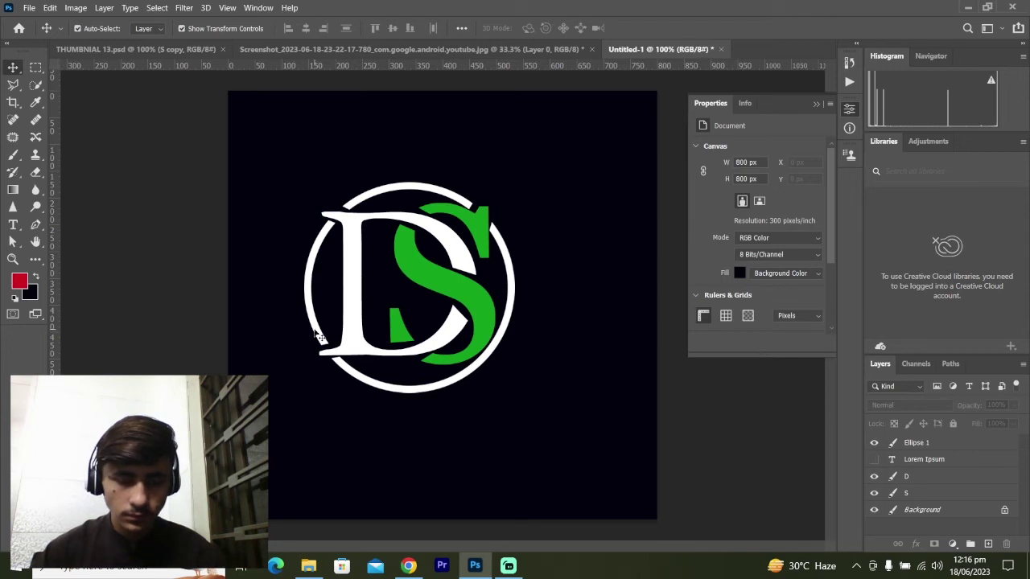
click(318, 336)
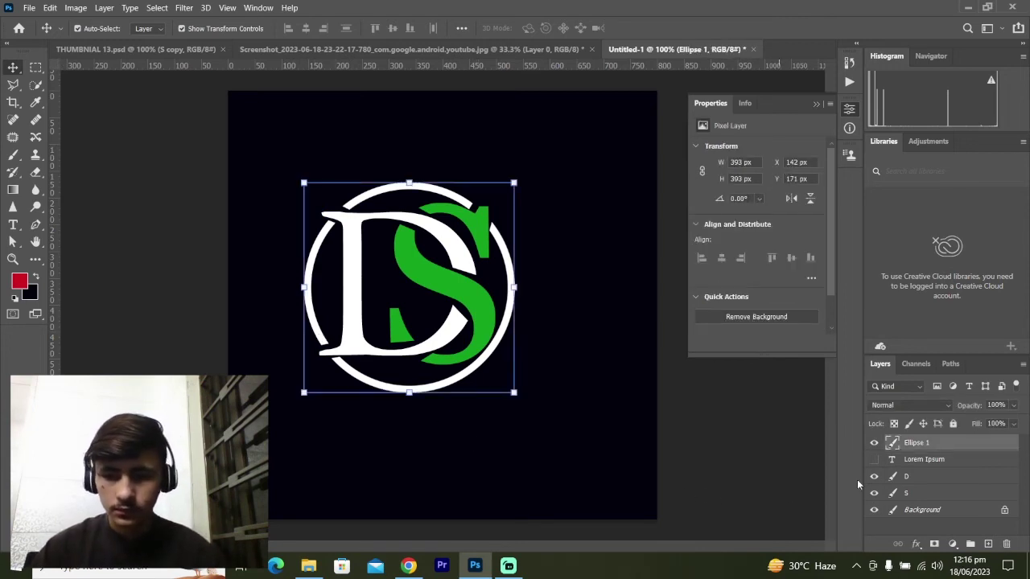
click(912, 493)
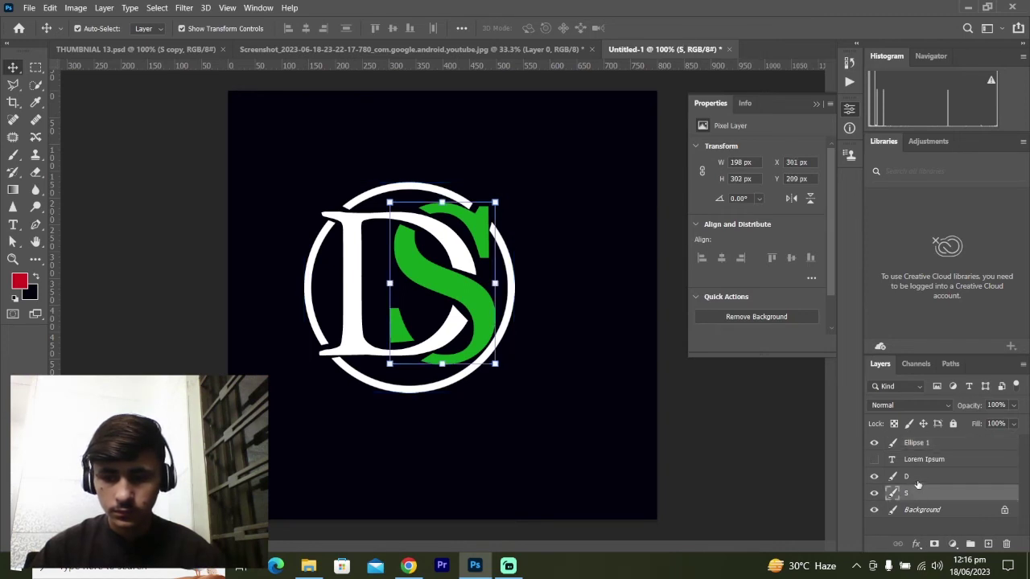
click(918, 478)
key(ctrl)
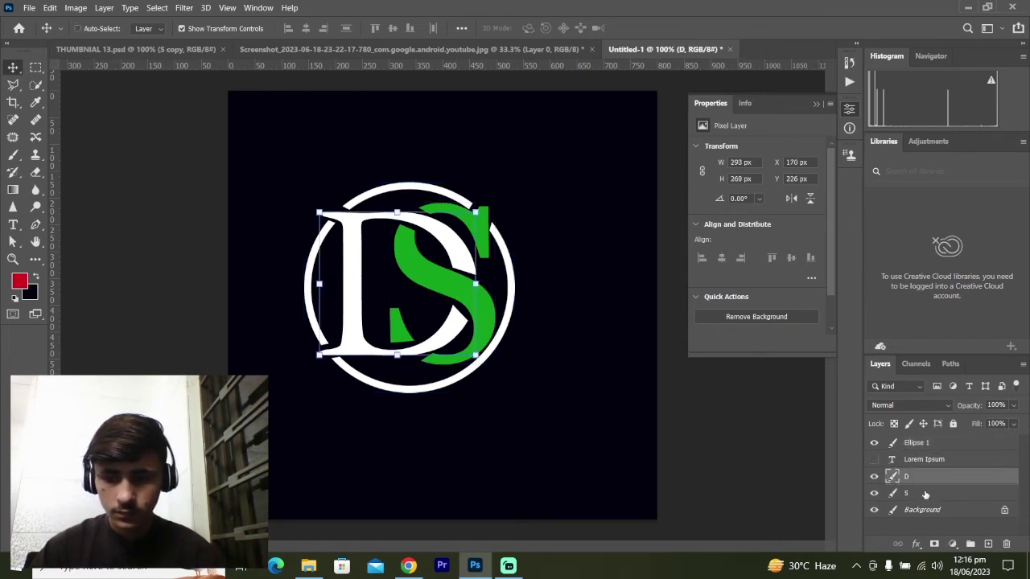
ctrl+click(925, 494)
ctrl+click(927, 443)
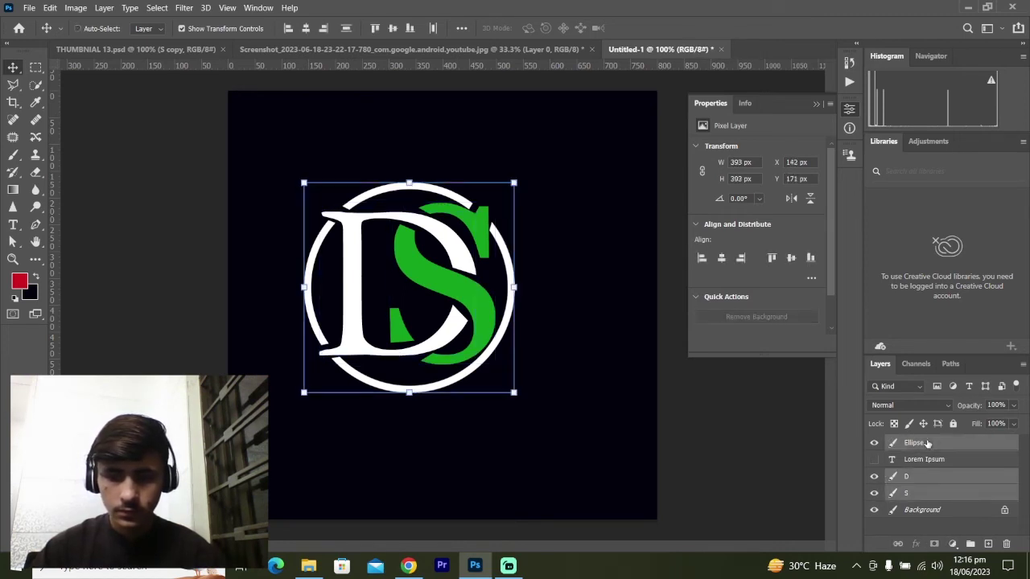
key(ctrl+g)
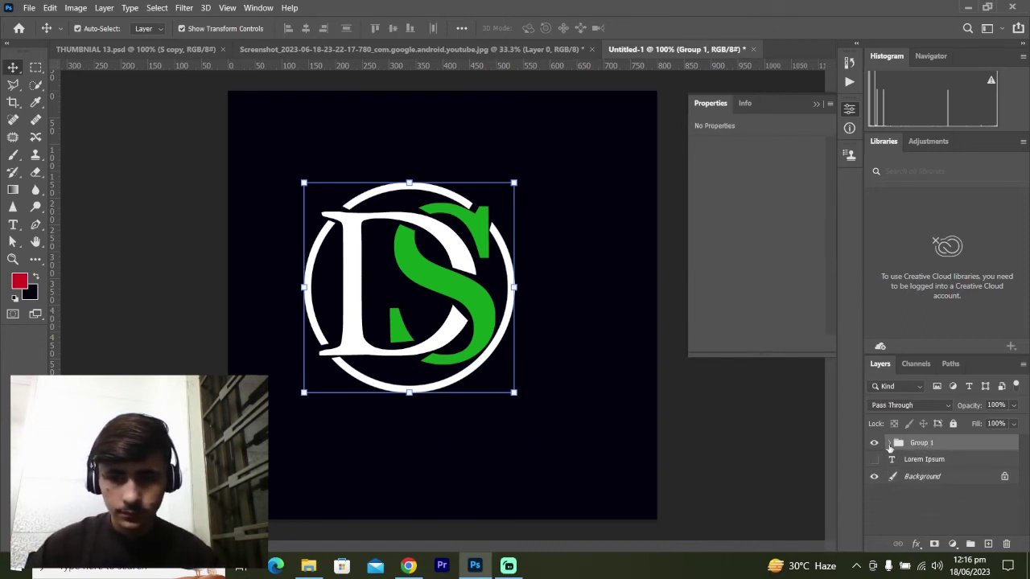
click(889, 445)
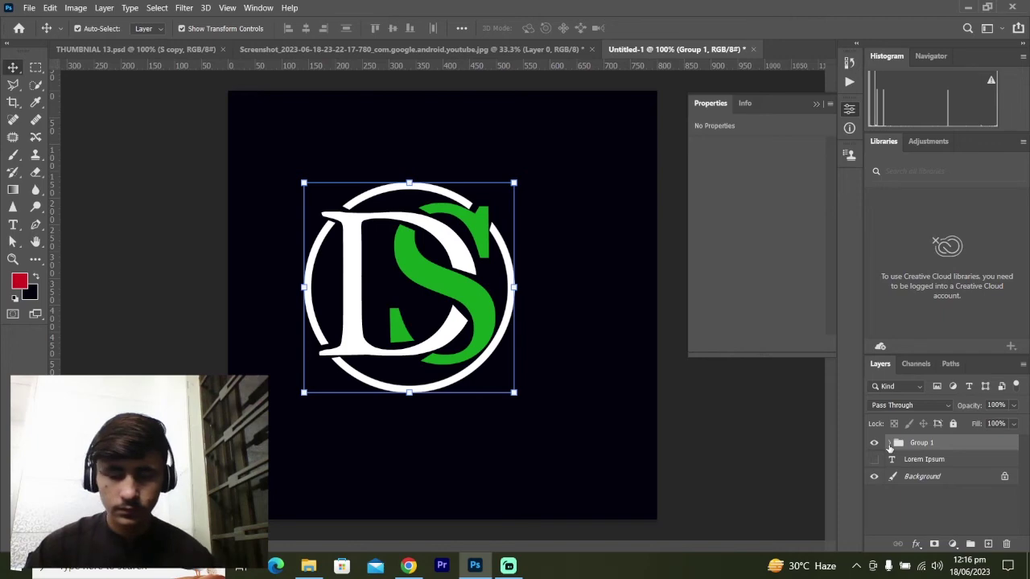
Step: Copy the dark striped black background image from Chrome's Google Images preview
click(409, 563)
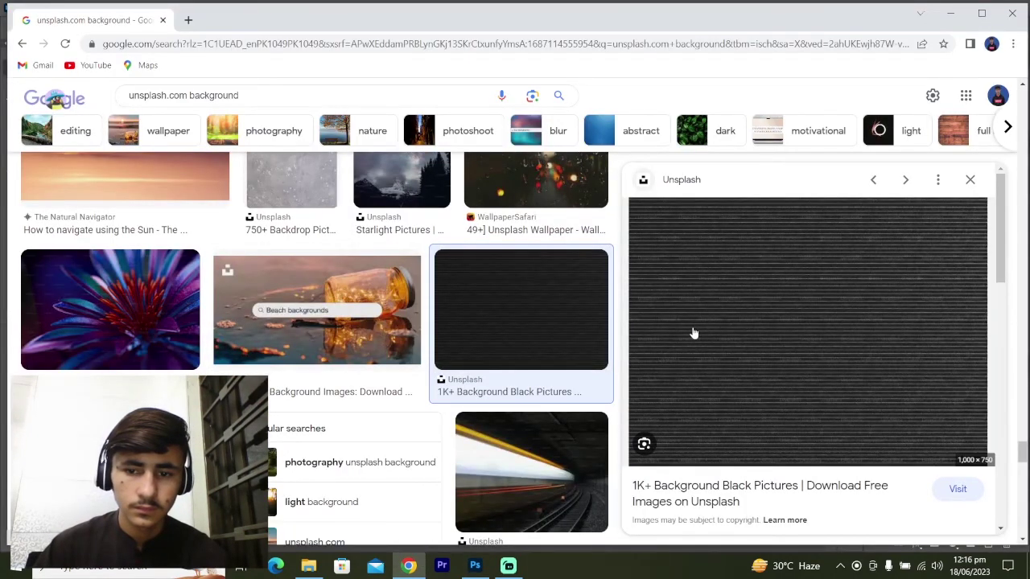
click(692, 329)
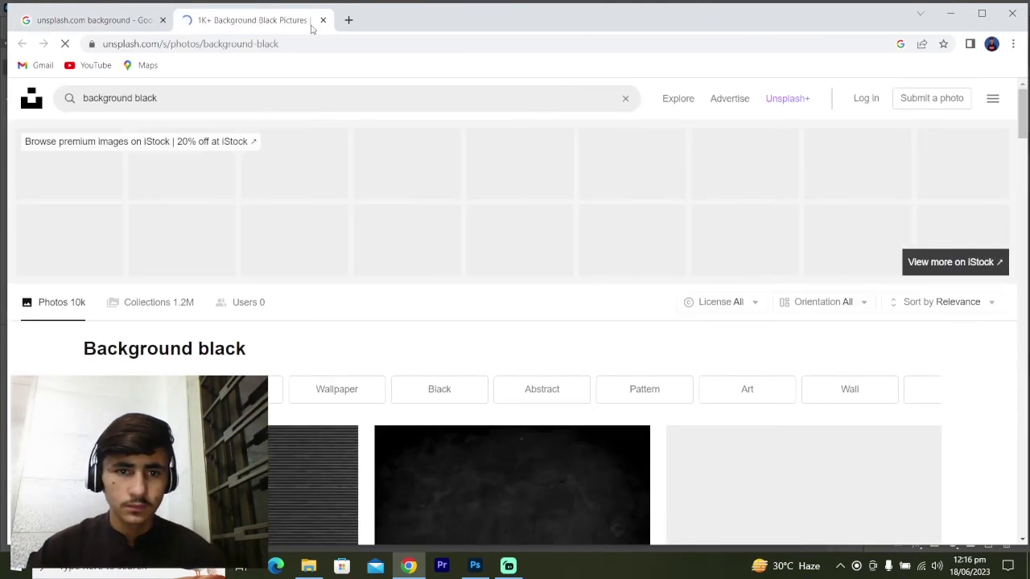
click(323, 20)
right_click(770, 372)
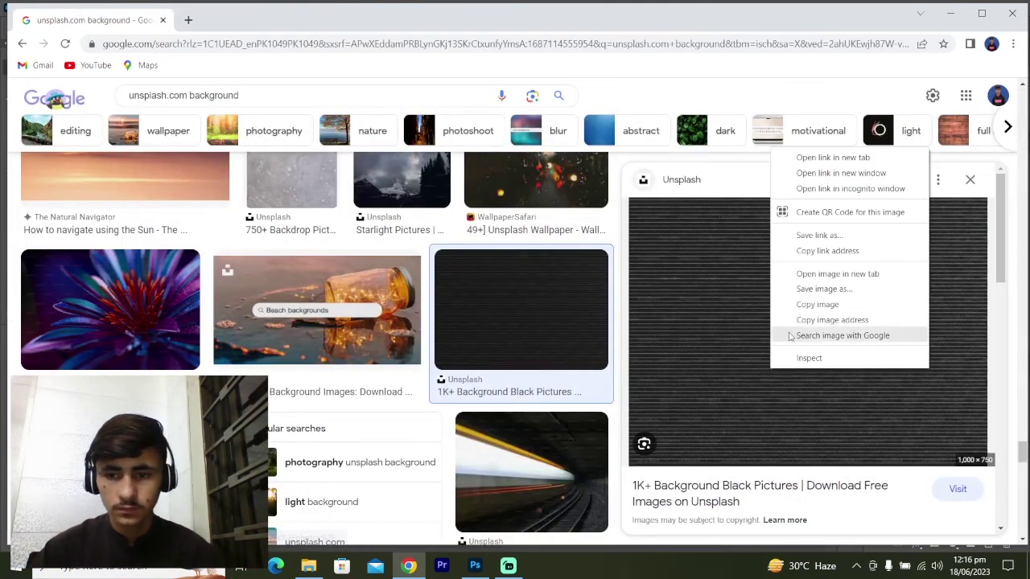
click(798, 309)
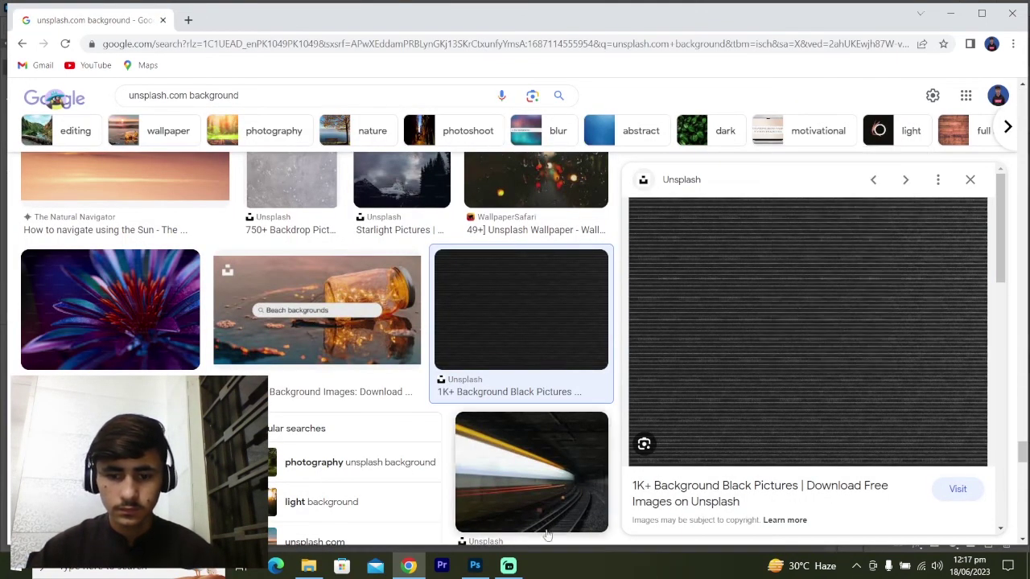
click(475, 566)
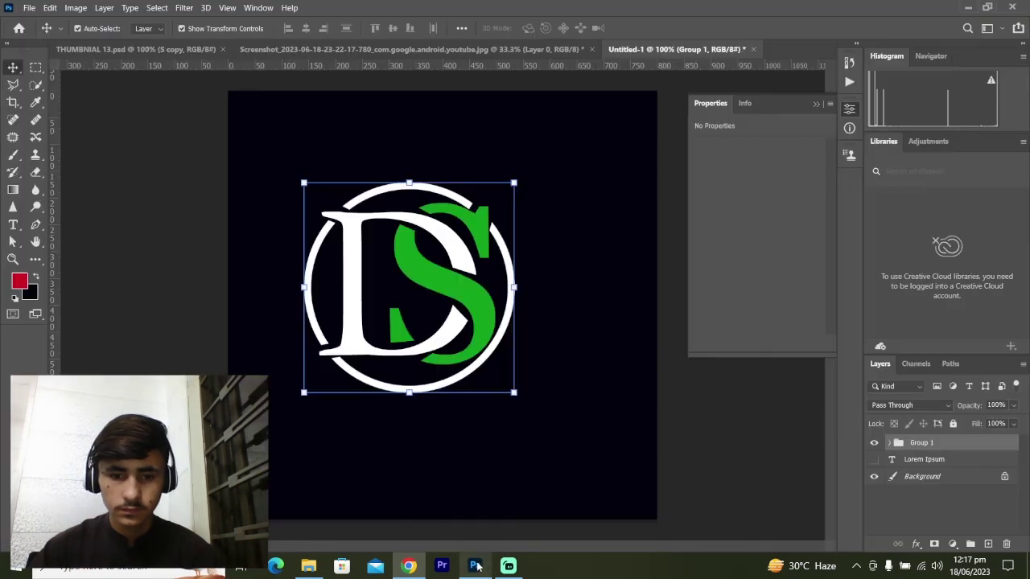
Step: Paste the striped image as Layer 1, stretch it to fill the canvas, and place it below Group 1
click(47, 8)
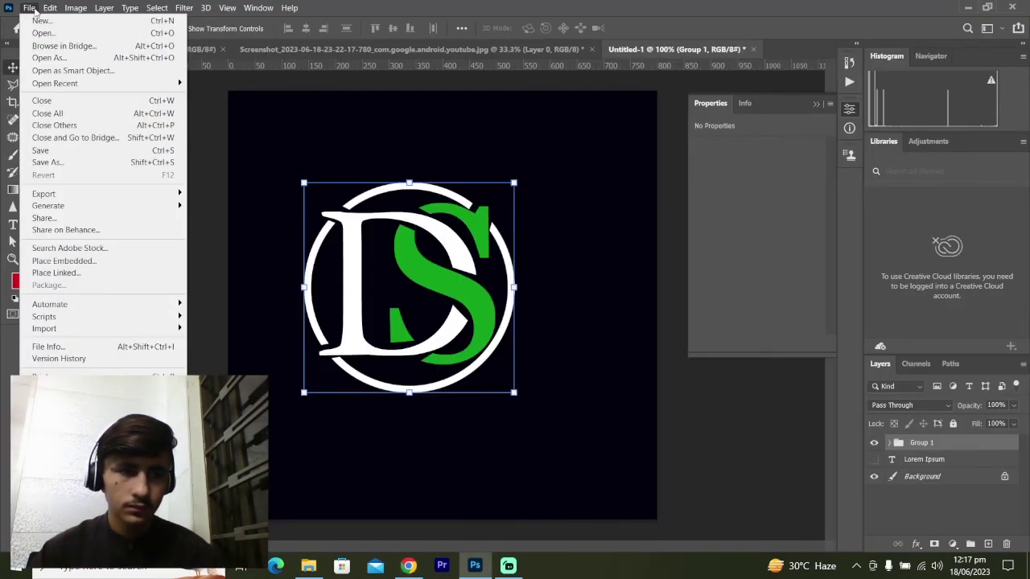
click(29, 9)
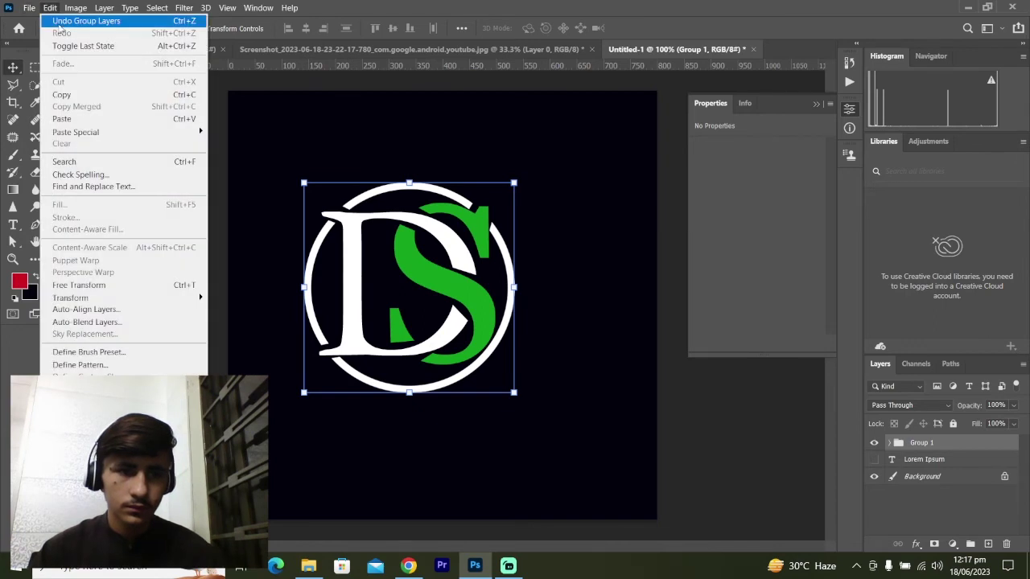
click(89, 119)
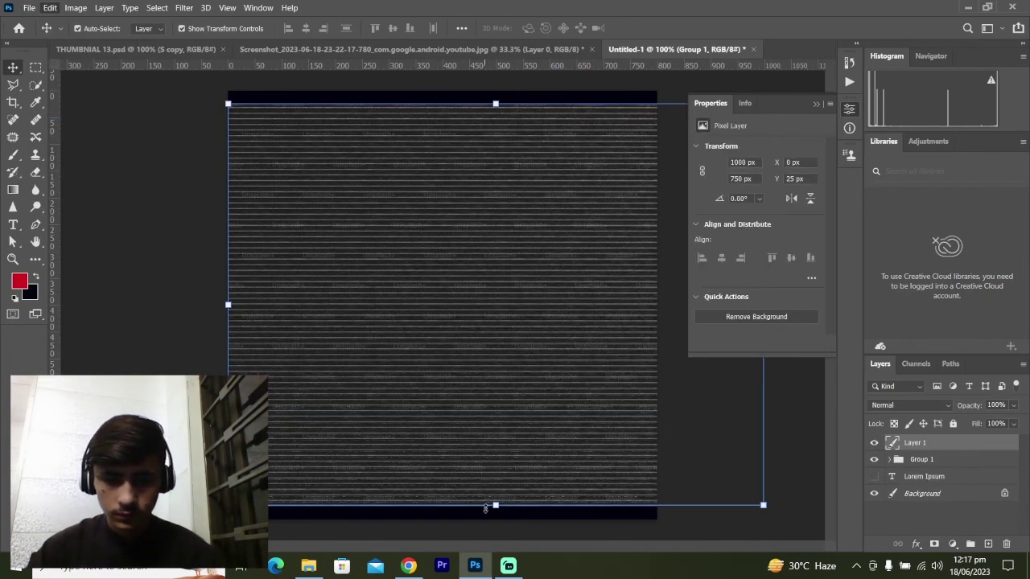
drag(486, 509, 487, 522)
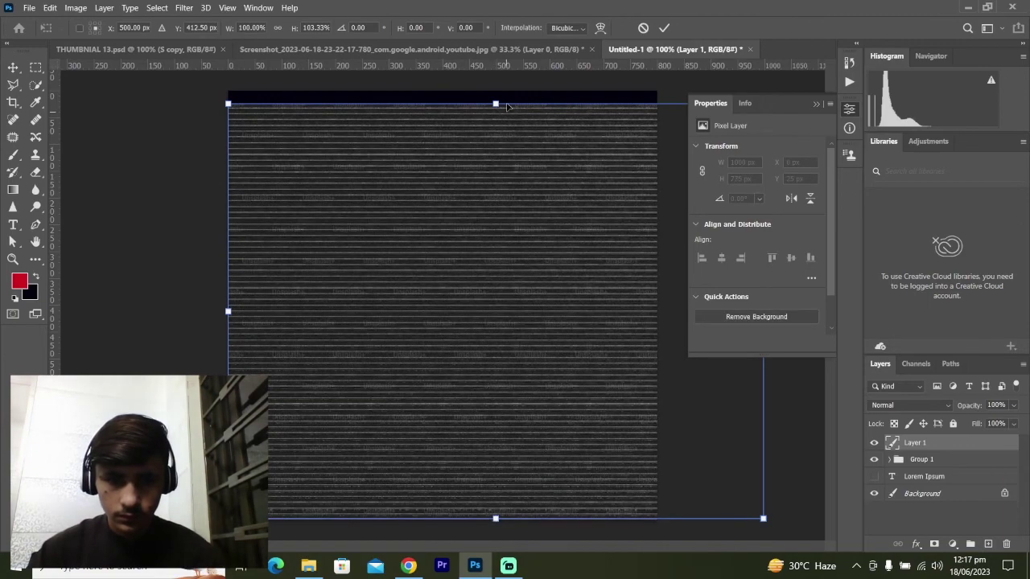
drag(495, 104, 495, 91)
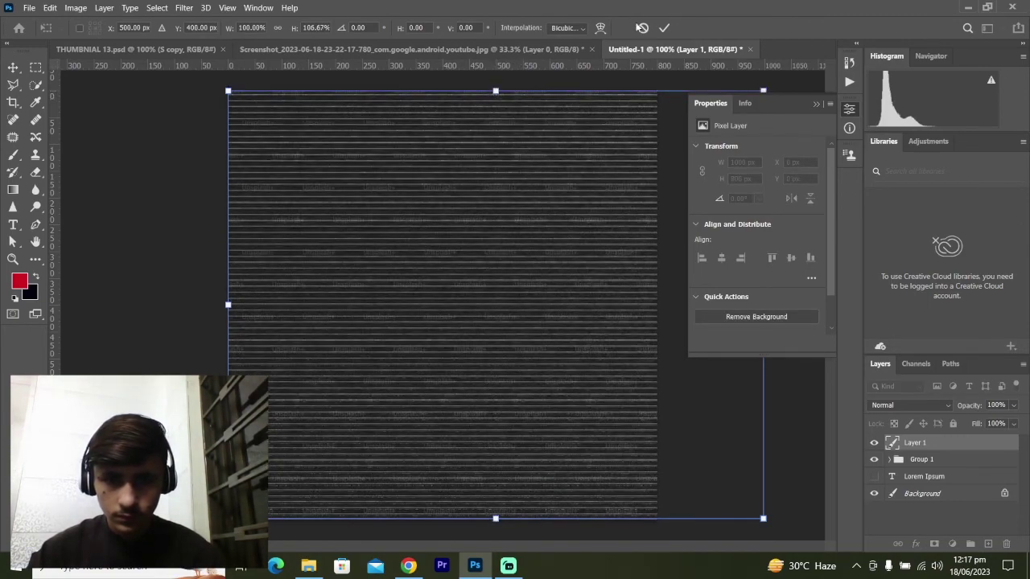
click(664, 27)
drag(913, 448, 914, 483)
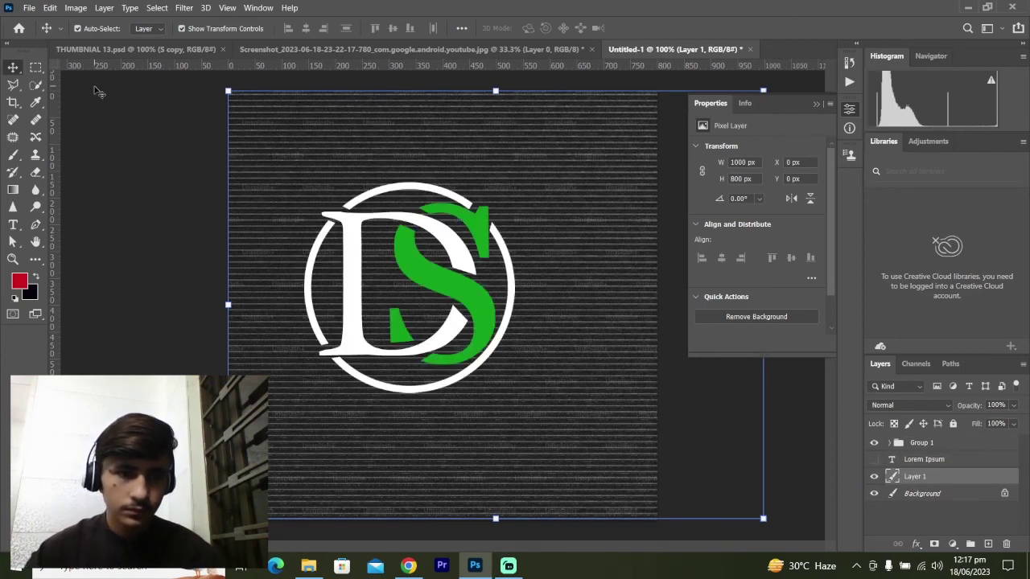
Step: Copy the beige linen texture image from the Unsplash results in Google Images
click(409, 566)
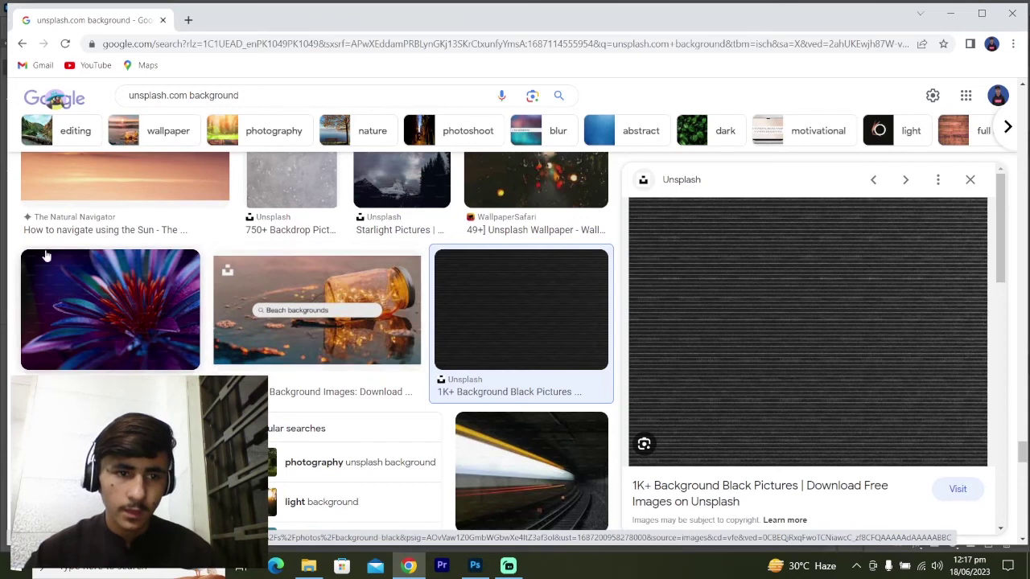
click(22, 43)
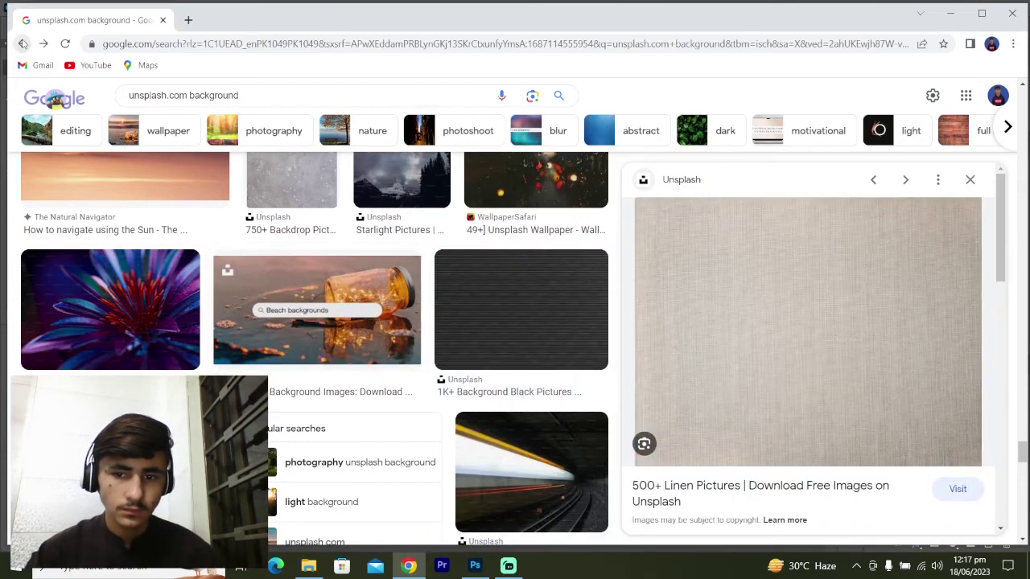
right_click(777, 330)
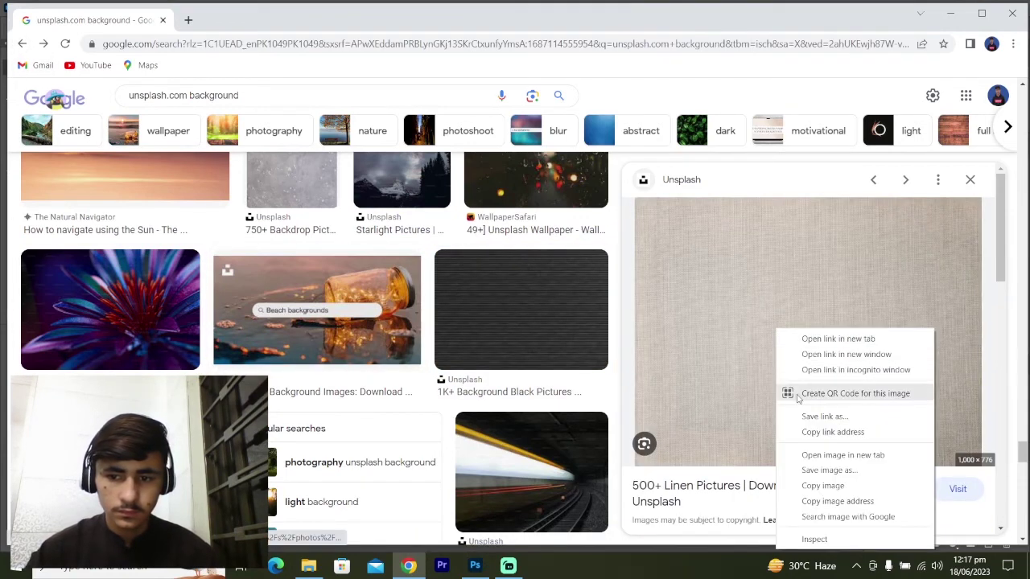
click(817, 486)
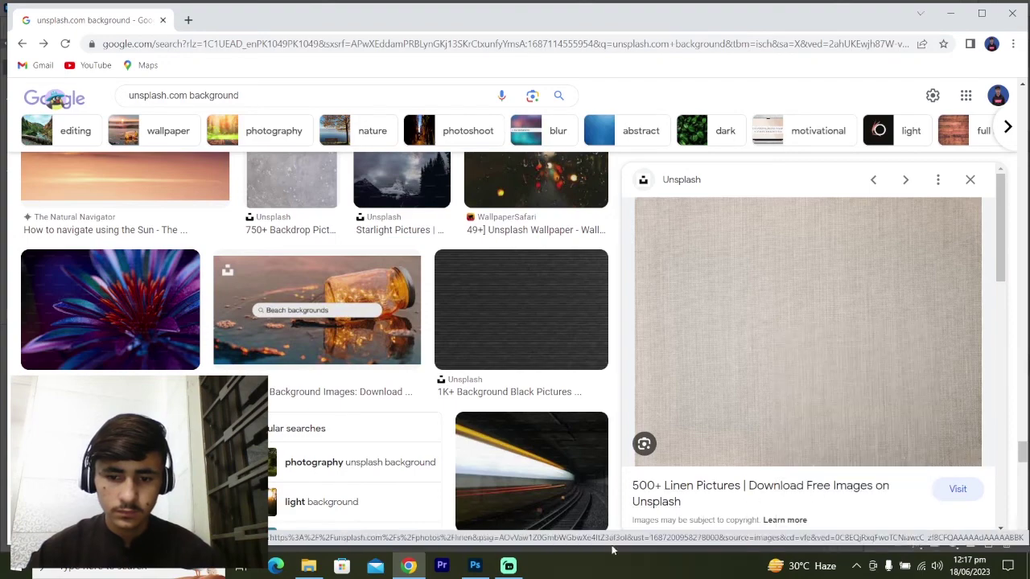
click(475, 565)
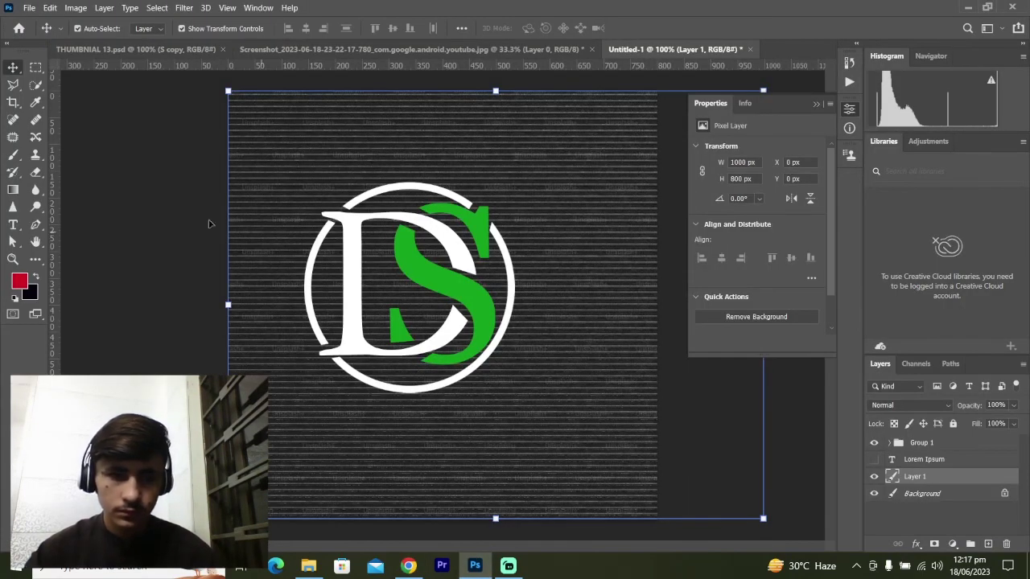
Step: Paste the linen image as Layer 2 above Group 1 and clip it to the DS monogram group
click(48, 8)
click(76, 118)
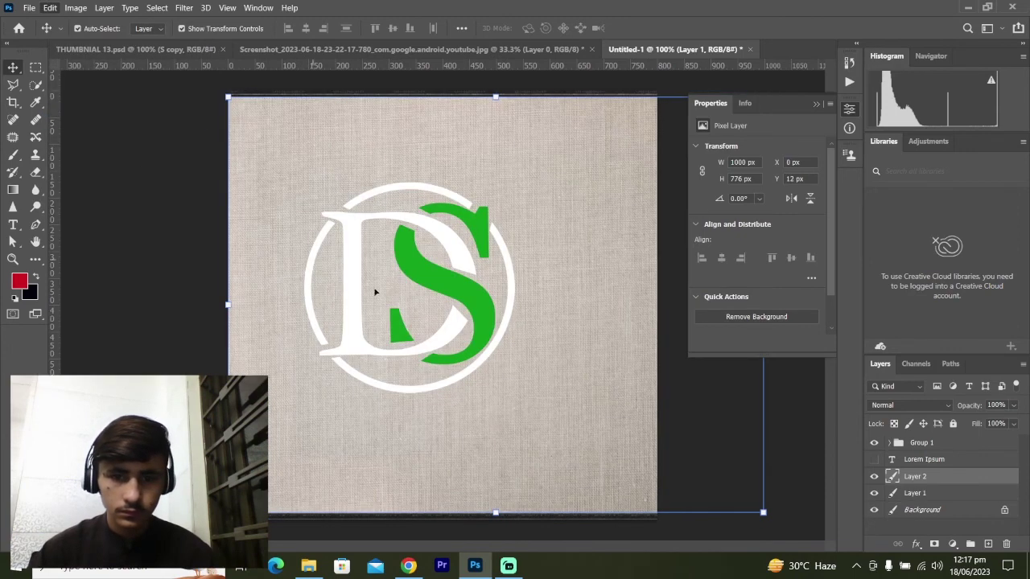
drag(996, 483, 976, 441)
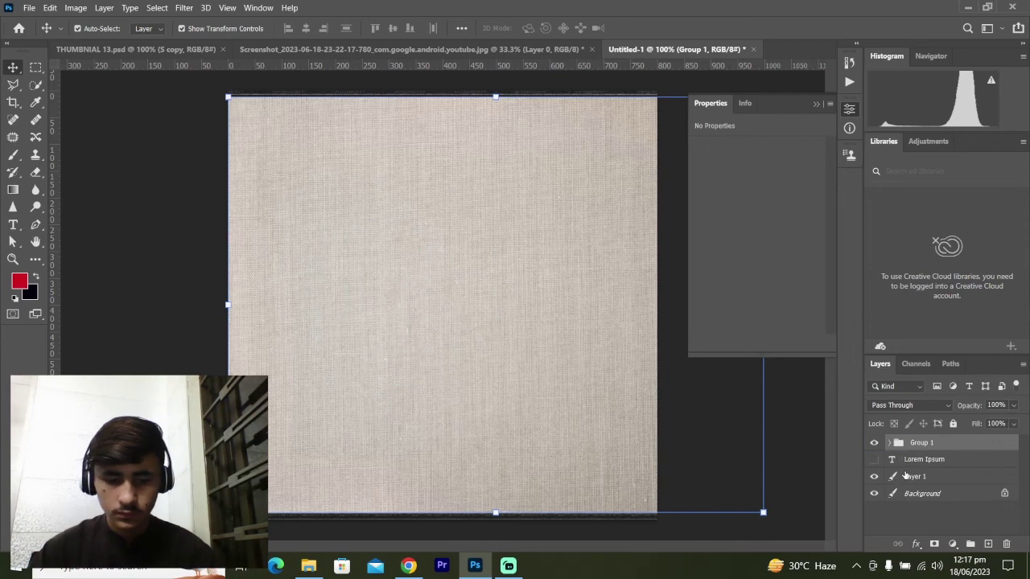
key(ctrl+z)
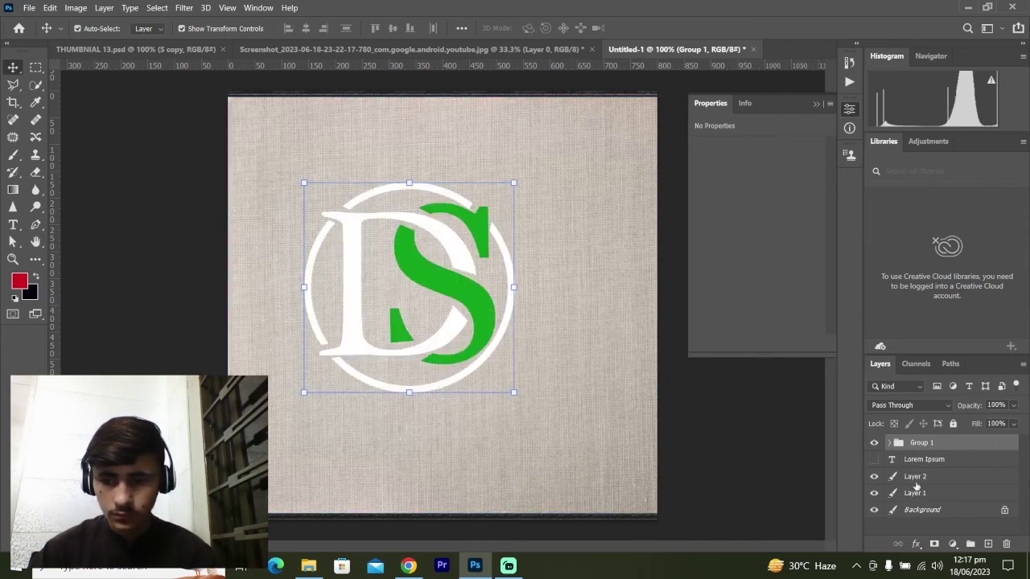
drag(915, 482, 915, 434)
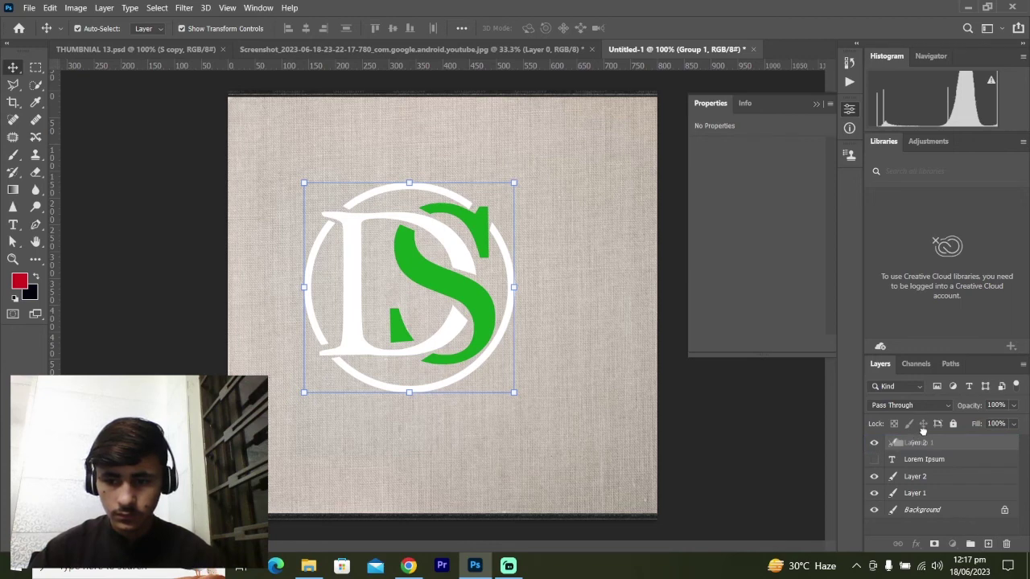
drag(923, 433, 923, 439)
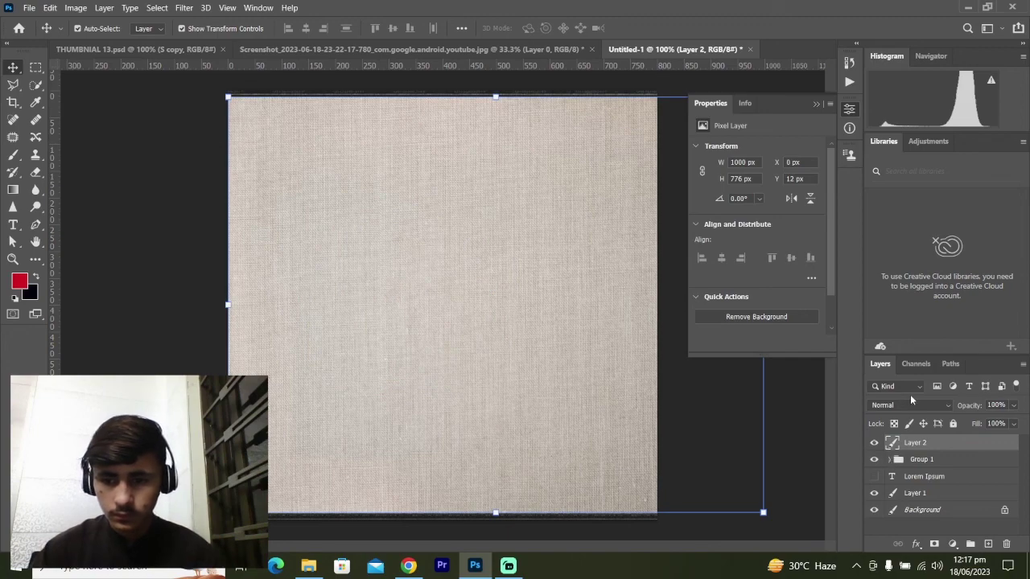
right_click(931, 441)
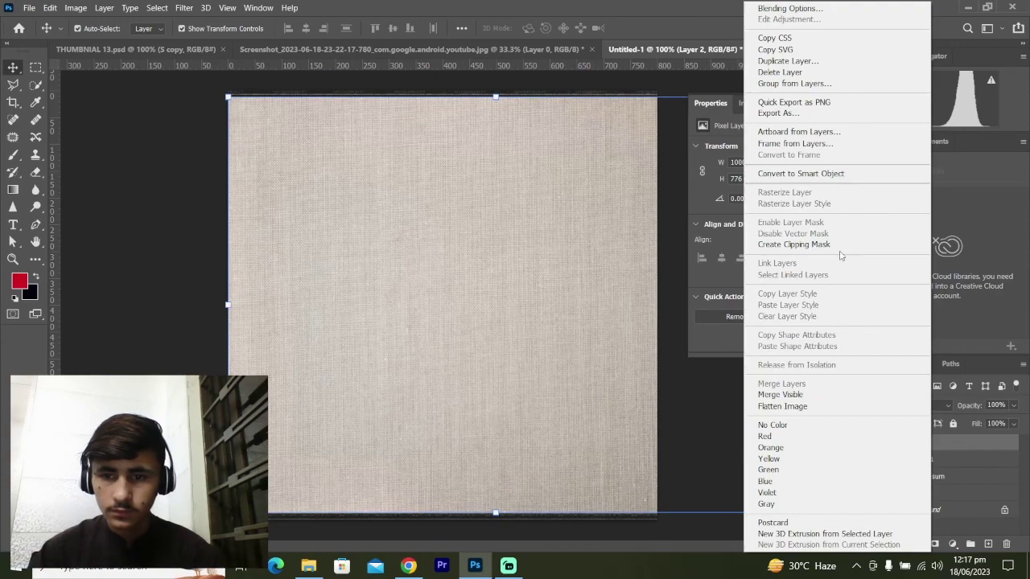
click(836, 246)
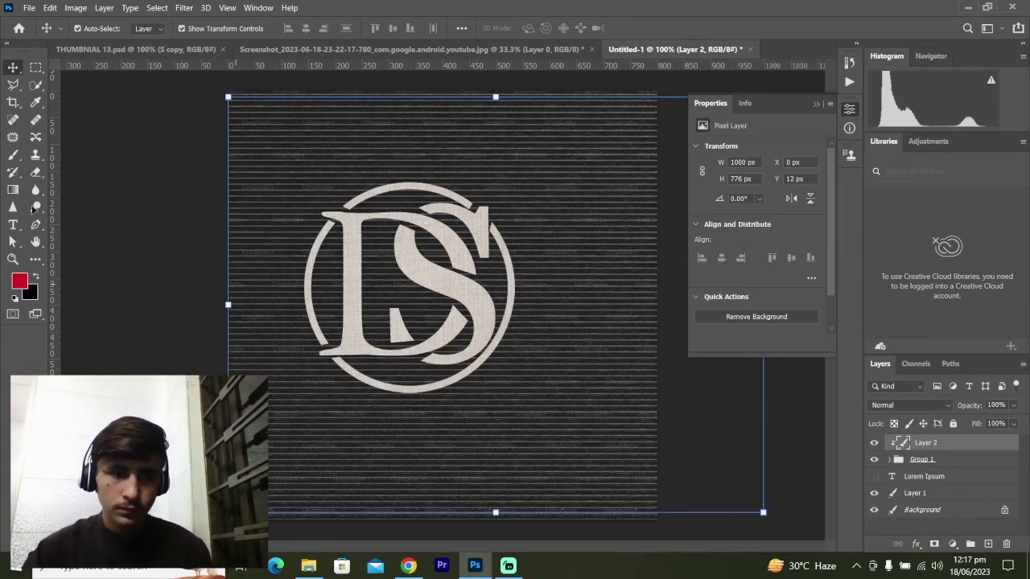
Step: Copy the Wallpaper Flare dark grainy texture image from the Google Images results
click(409, 566)
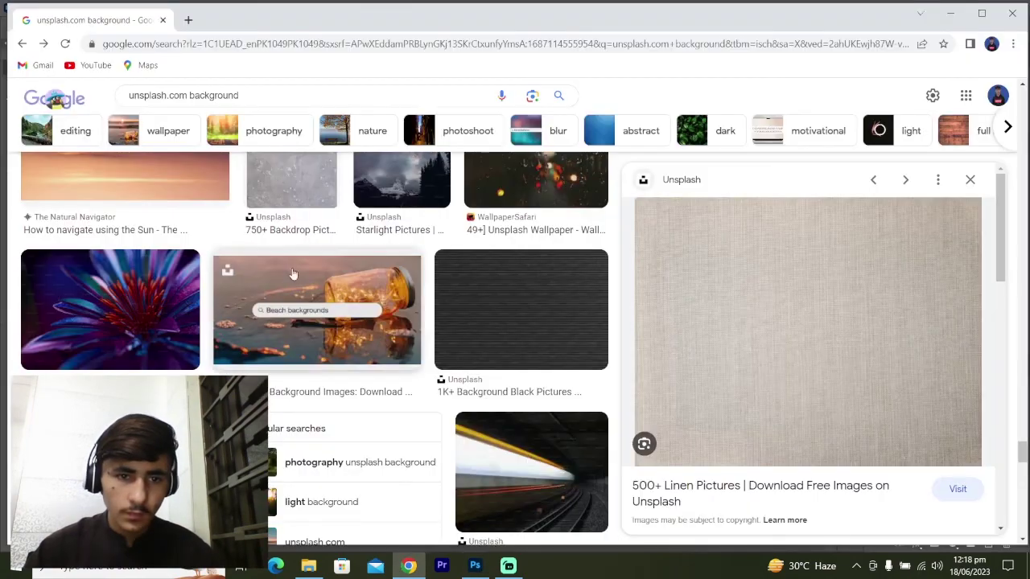
click(22, 43)
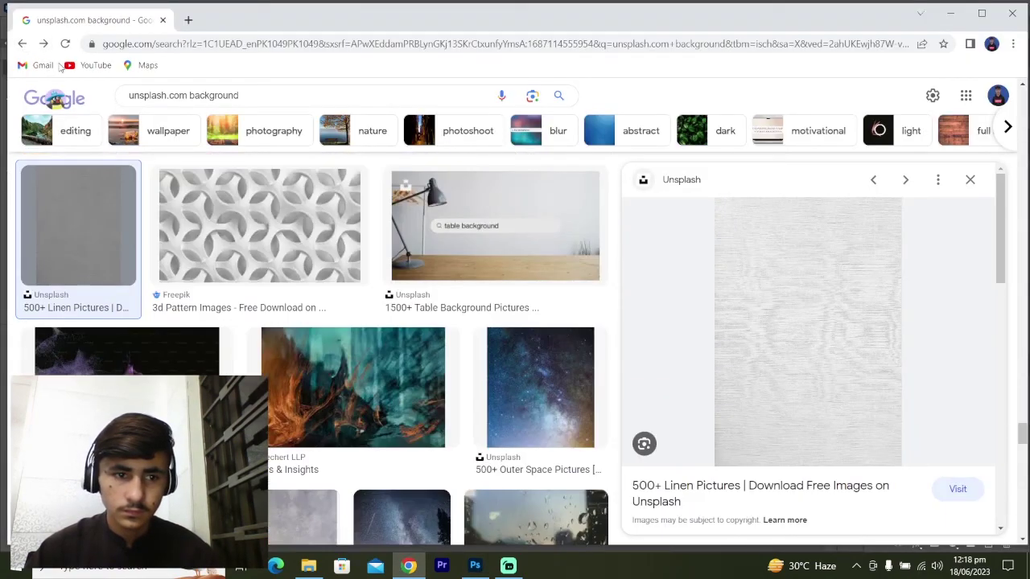
click(22, 44)
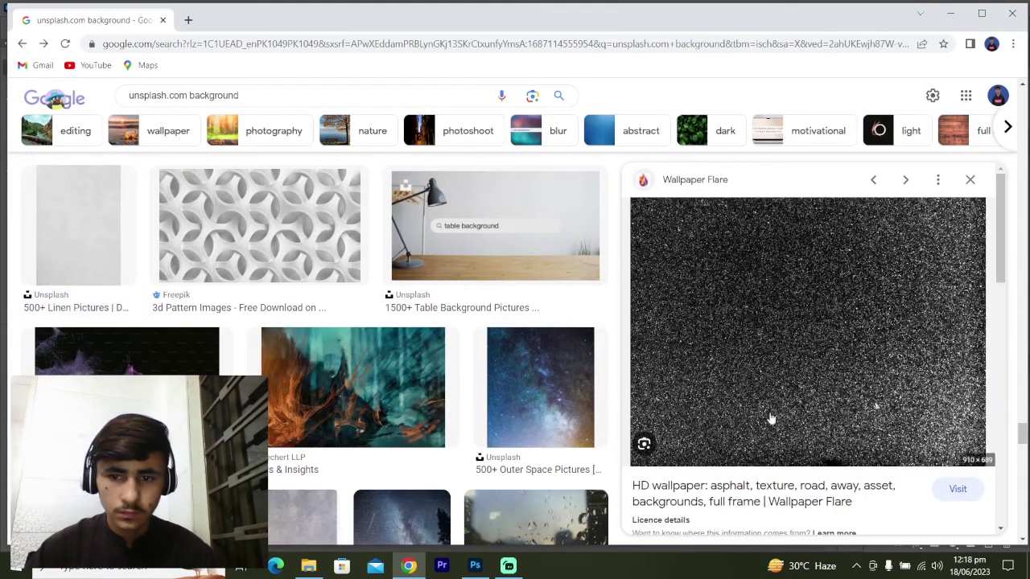
right_click(801, 426)
click(801, 360)
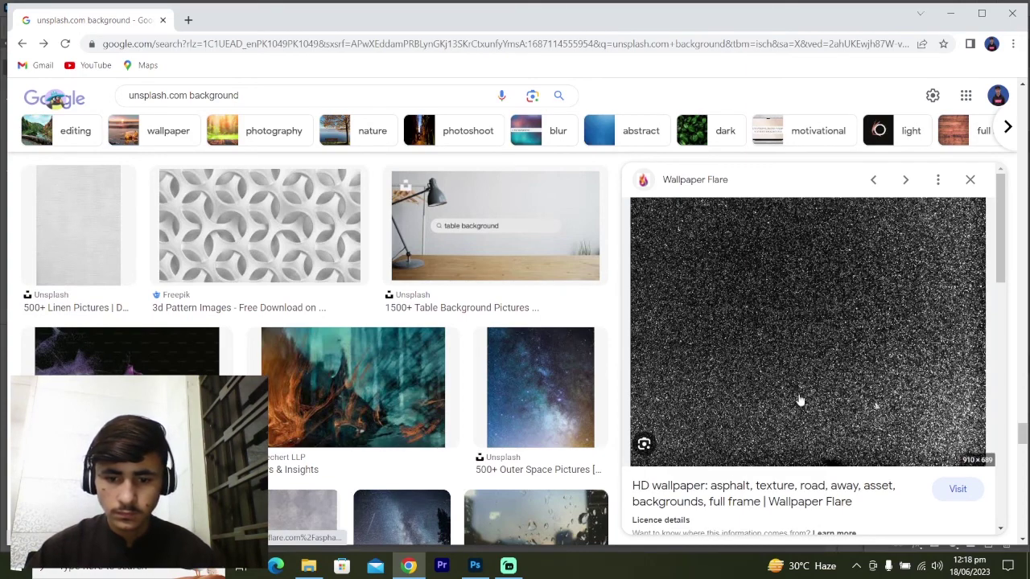
click(475, 566)
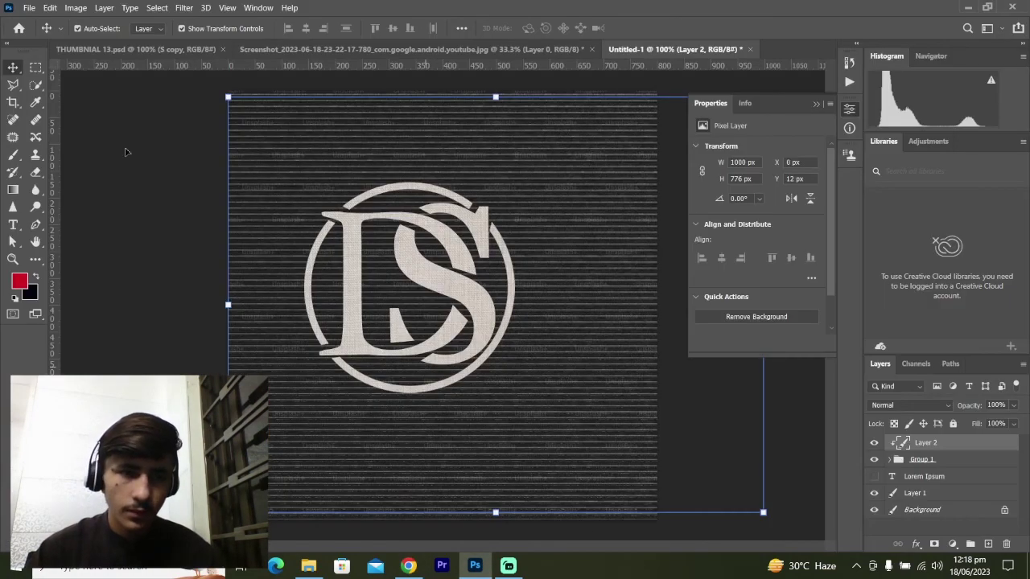
Step: Paste the grainy noise texture as Layer 3 and stretch it to cover the canvas
click(48, 8)
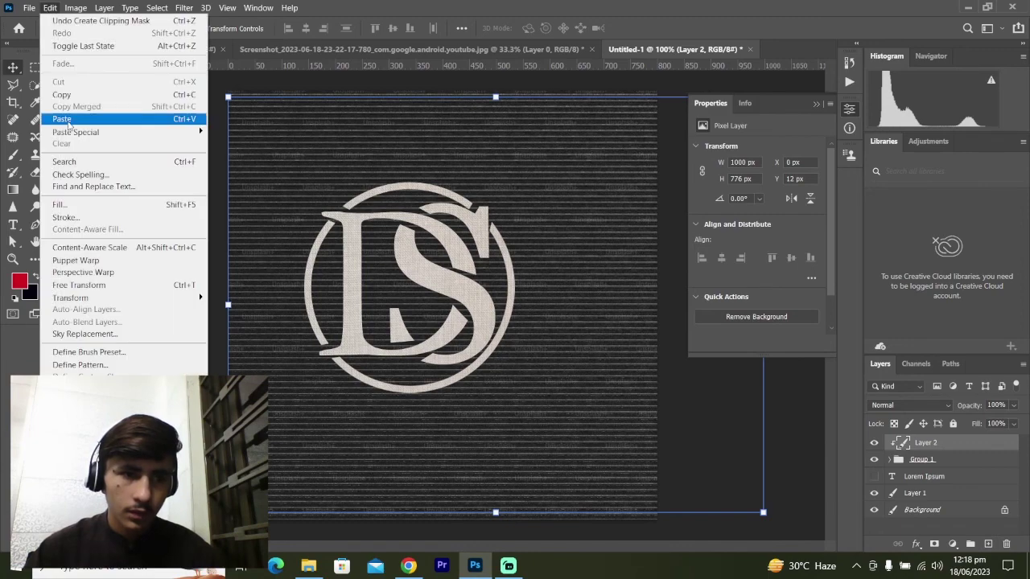
click(63, 119)
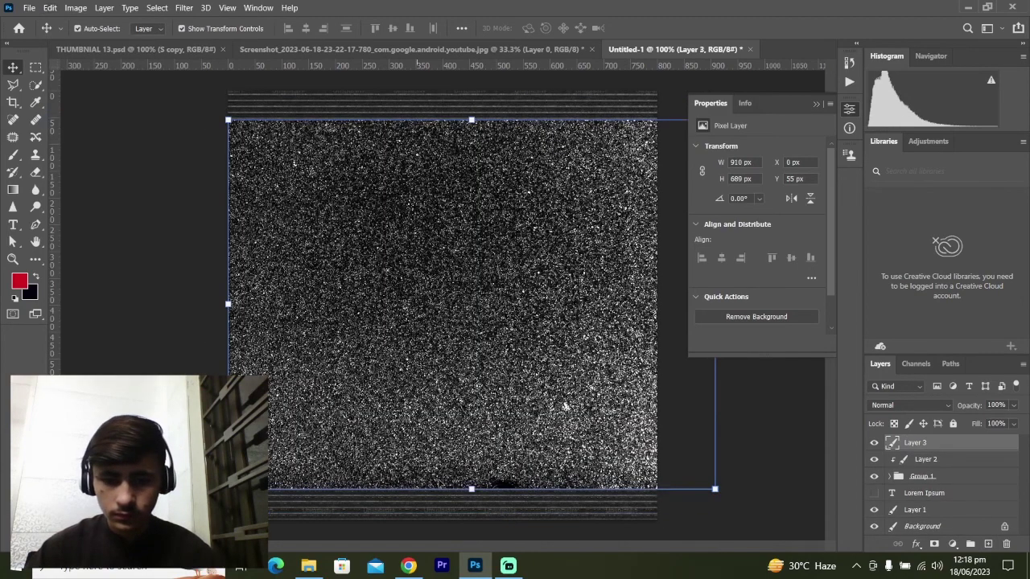
drag(471, 490, 469, 529)
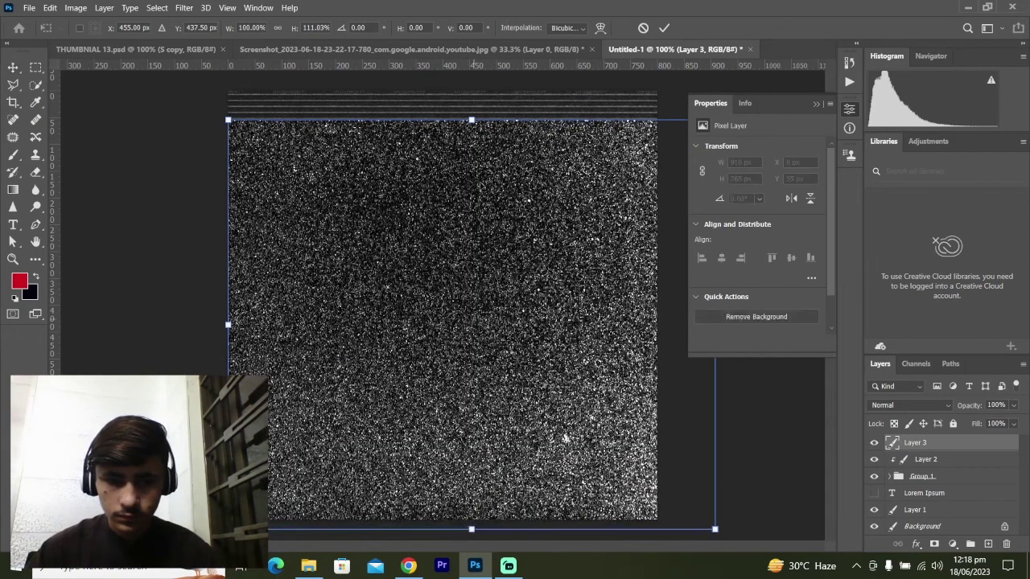
mouse_move(474, 105)
mouse_down()
mouse_move(473, 93)
mouse_move(475, 115)
mouse_move(471, 91)
mouse_up()
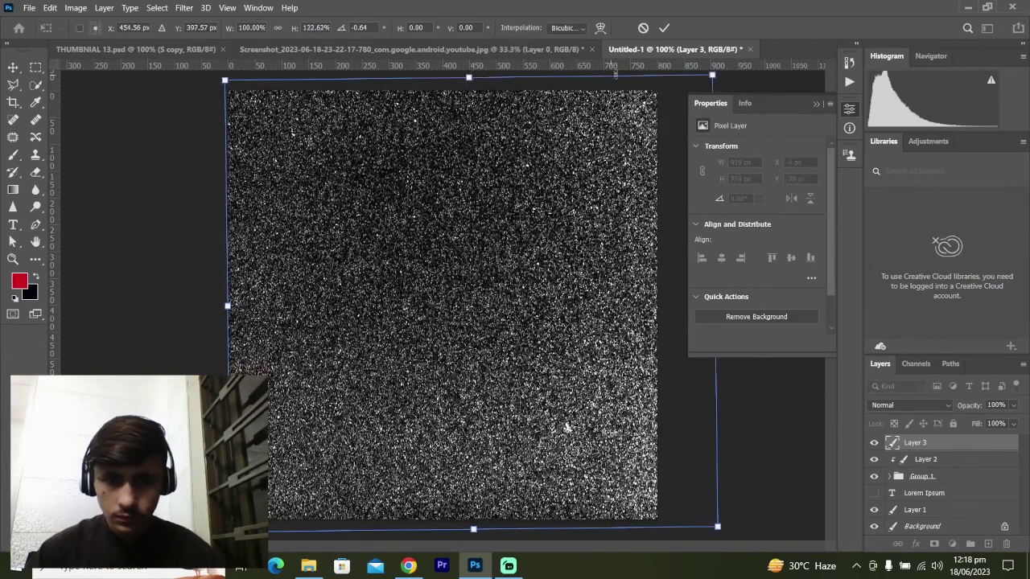
click(661, 31)
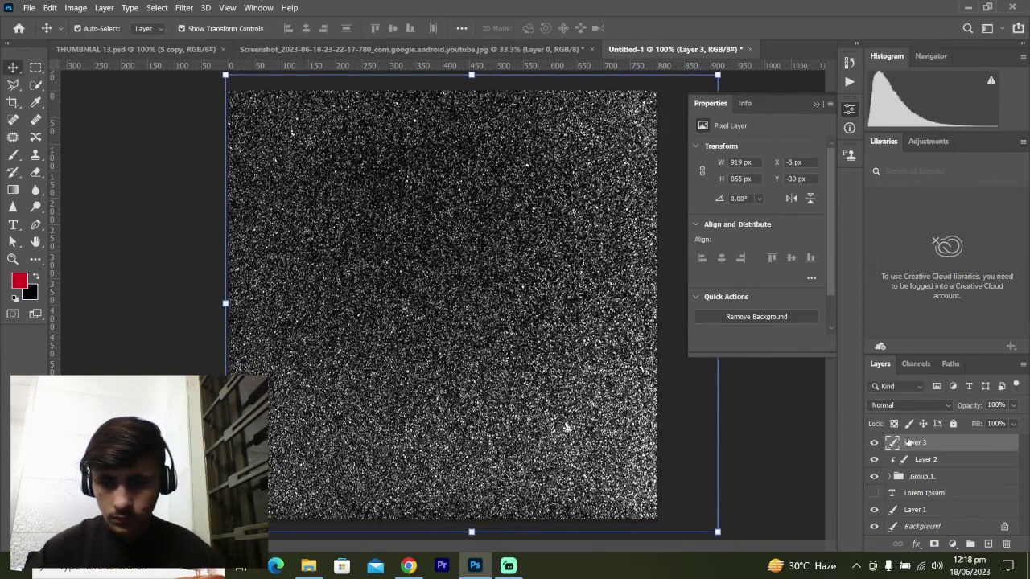
Step: Move Layer 3 below the striped Layer 1 and set Layer 1 to Multiply
drag(909, 442, 918, 518)
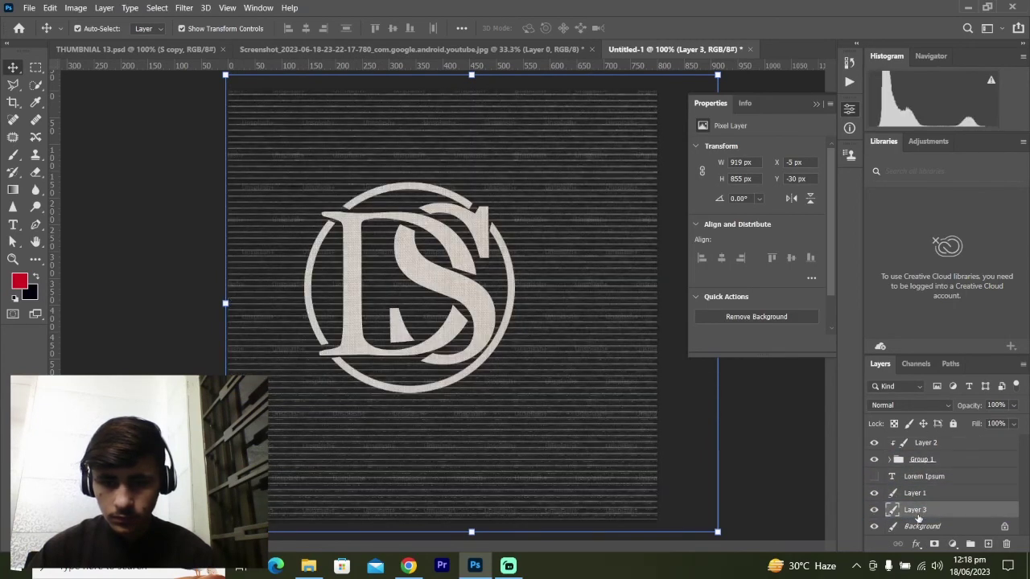
click(924, 494)
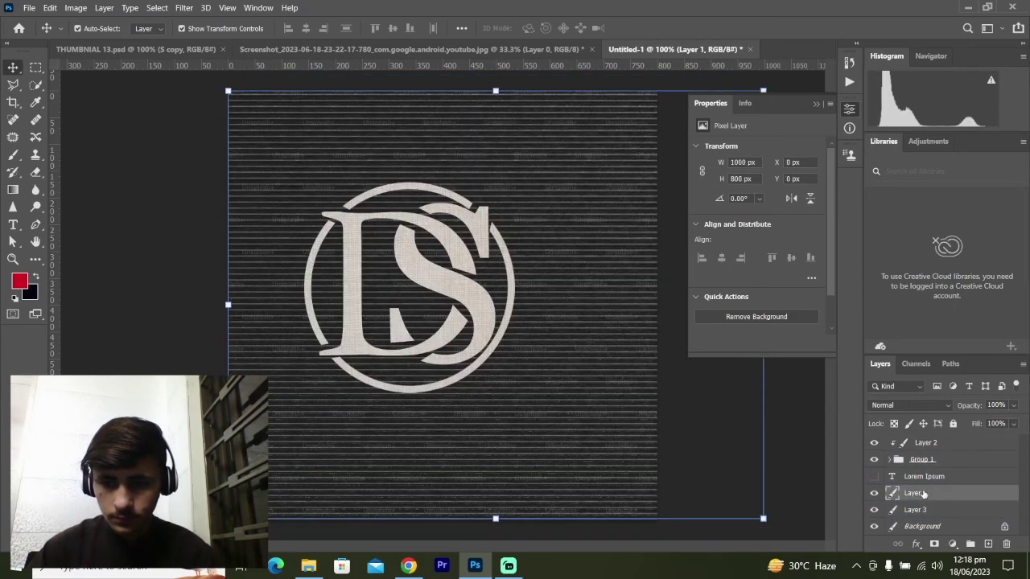
click(908, 404)
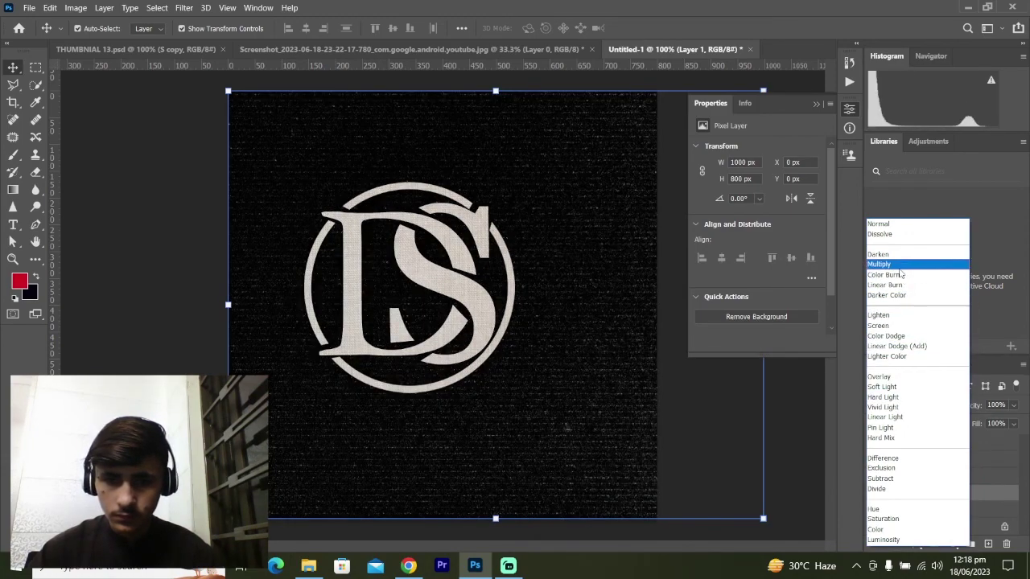
click(900, 267)
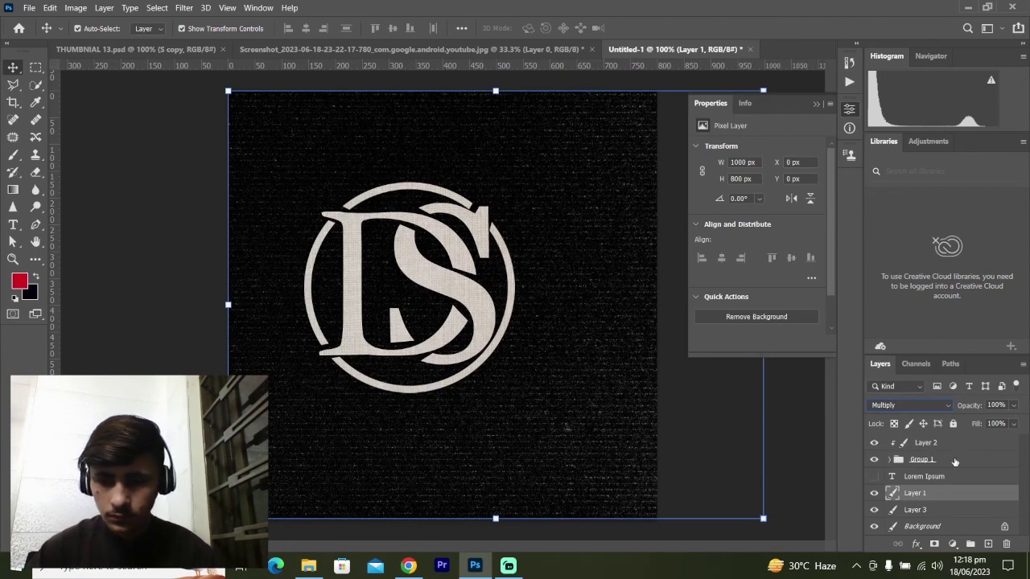
Step: Duplicate the S layer in Group 1 and move the S copy up beside linen Layer 2
click(891, 459)
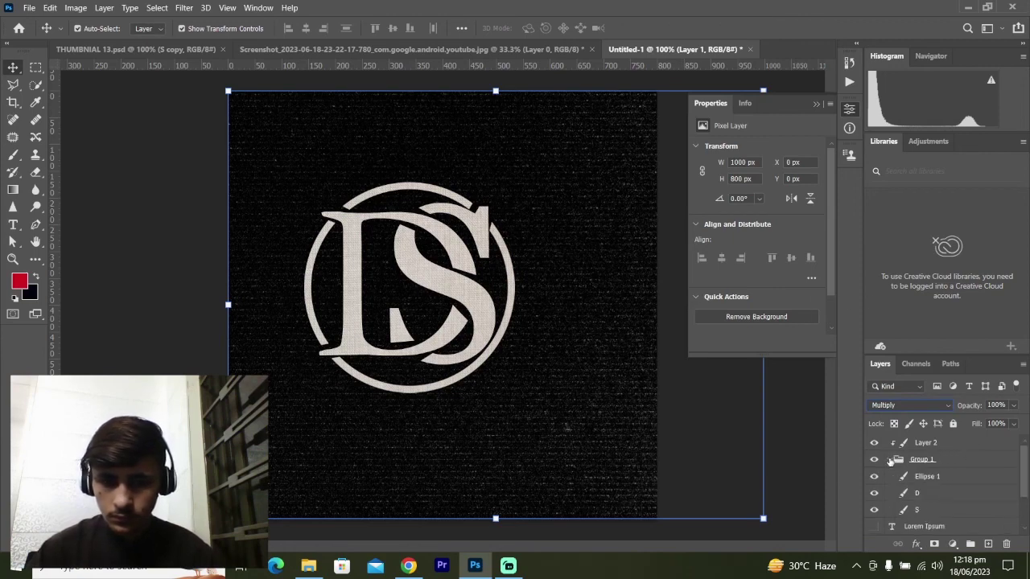
click(914, 510)
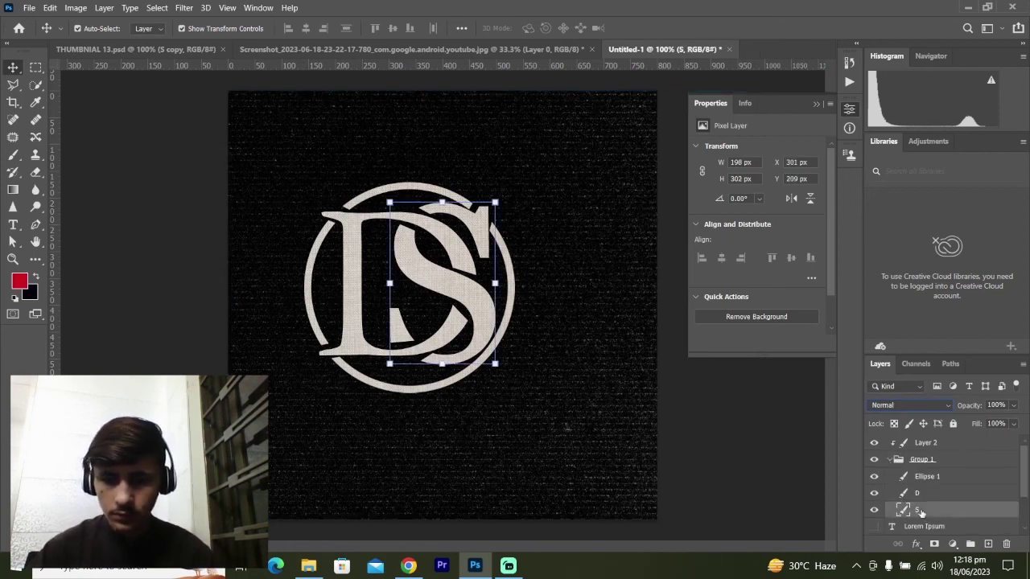
key(ctrl+j)
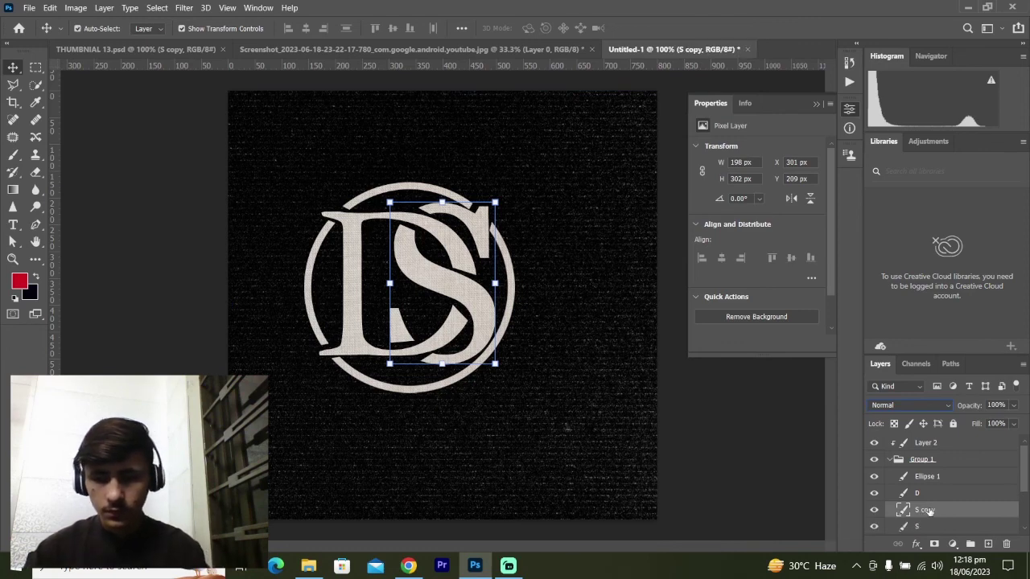
drag(929, 510, 925, 440)
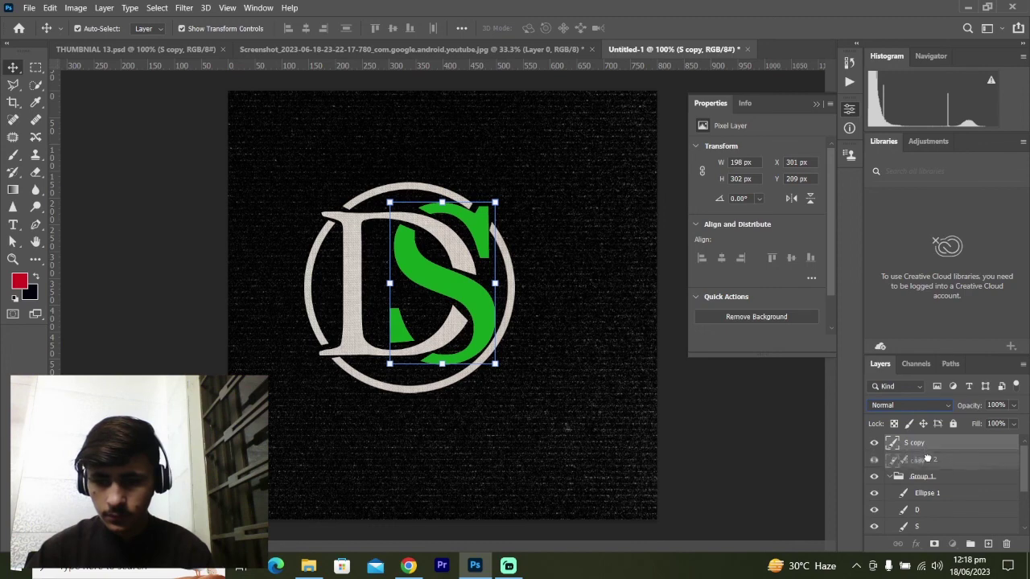
drag(928, 442, 927, 465)
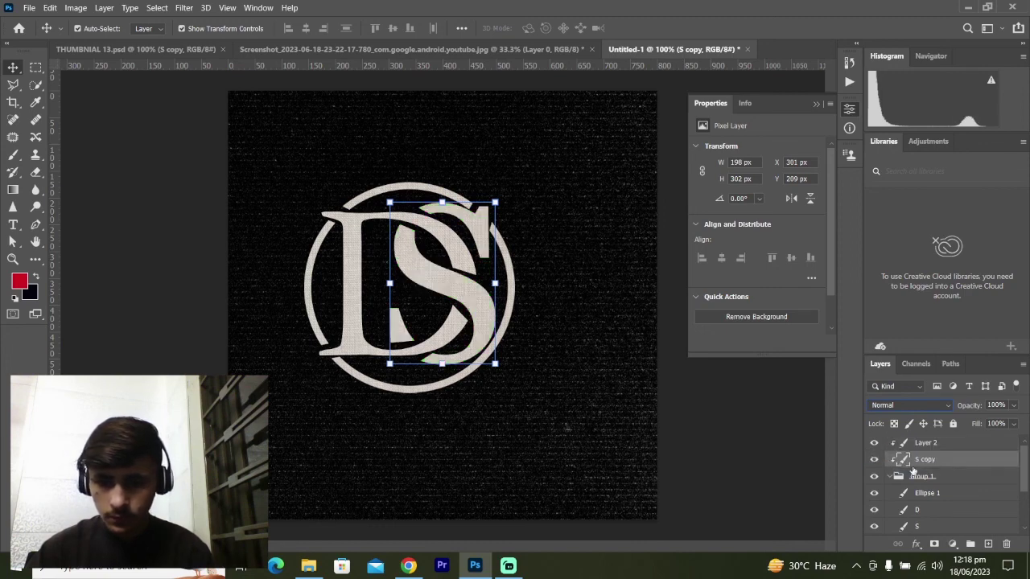
Step: Clip the S copy onto the linen texture and set its blend mode to Multiply
click(910, 406)
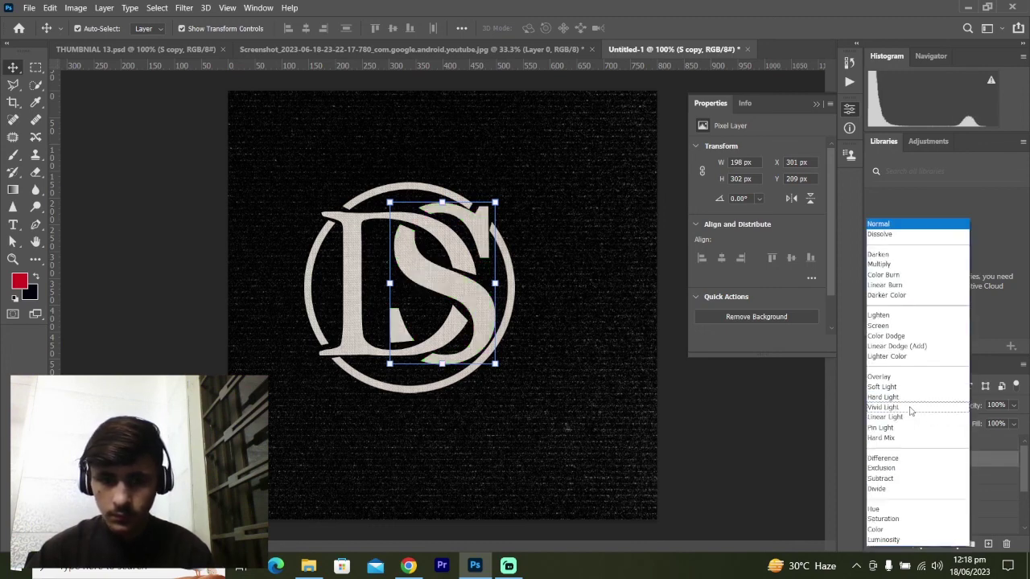
click(908, 224)
click(938, 442)
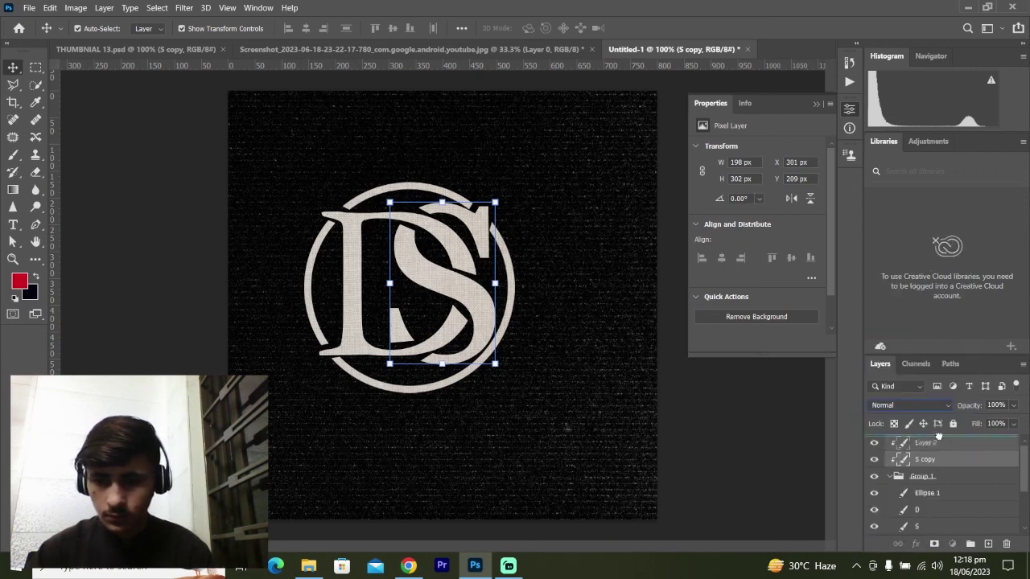
key(ctrl+alt+g)
click(909, 405)
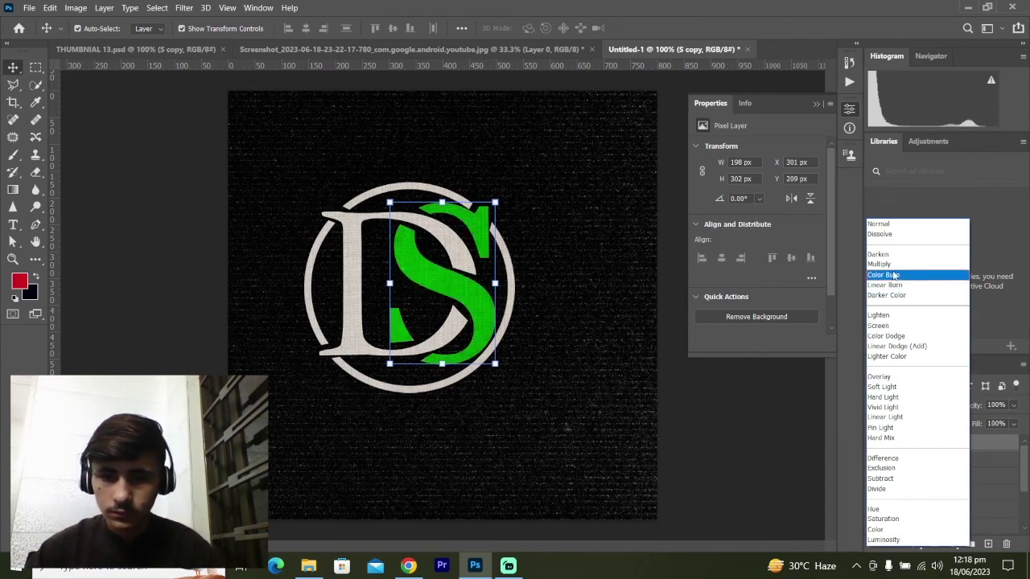
click(893, 268)
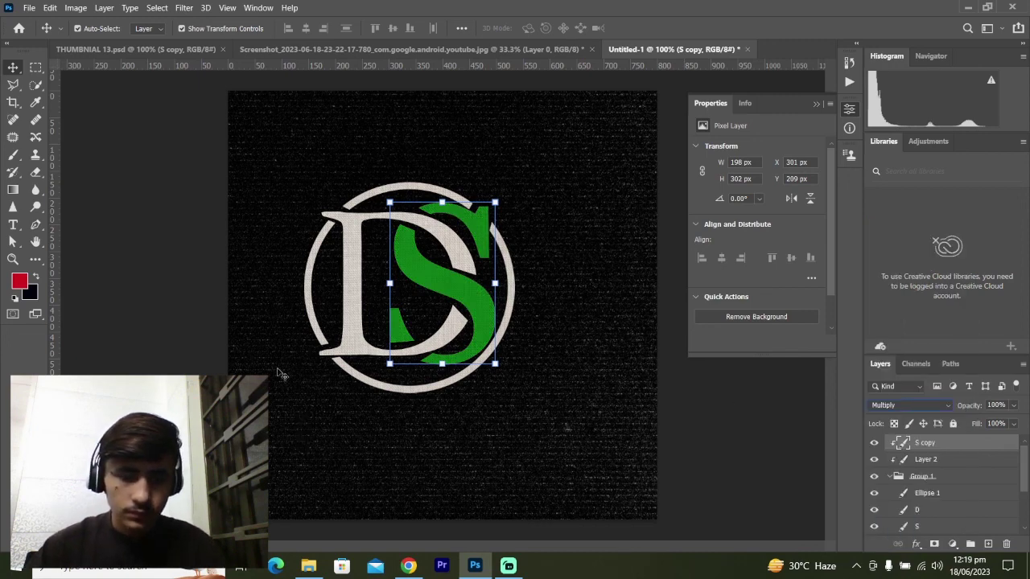
Step: Select the whole canvas and stamp the visible artwork into a new merged layer
click(221, 341)
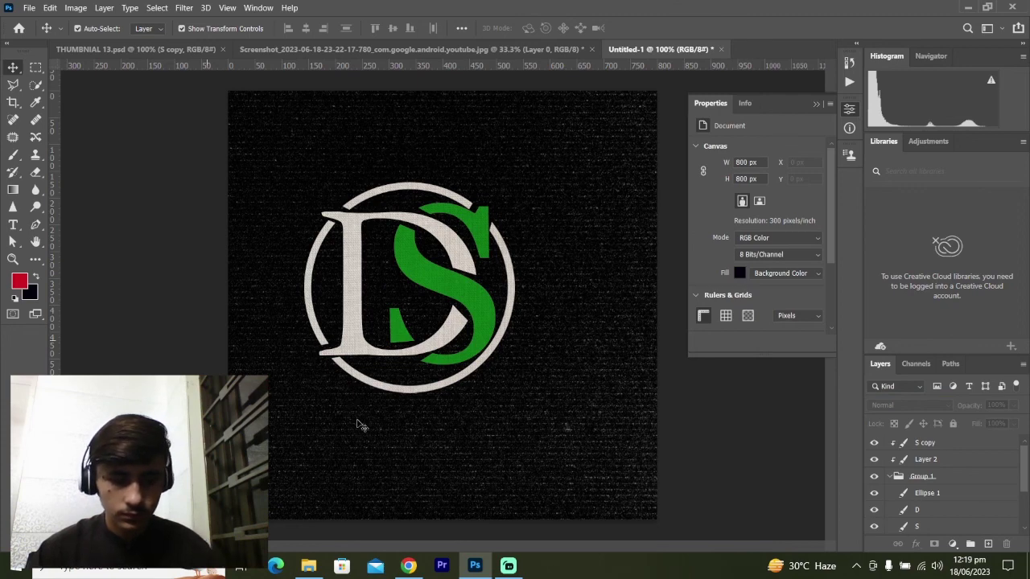
key(ctrl+a)
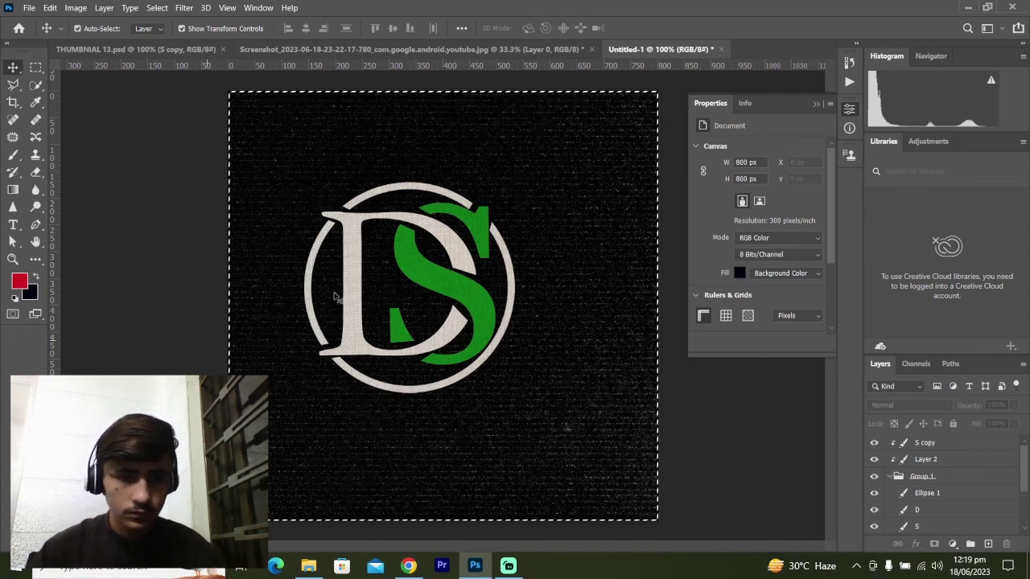
key(ctrl+j)
Step: Centre the DS monogram vertically and horizontally on the canvas, then clear the selection
click(337, 29)
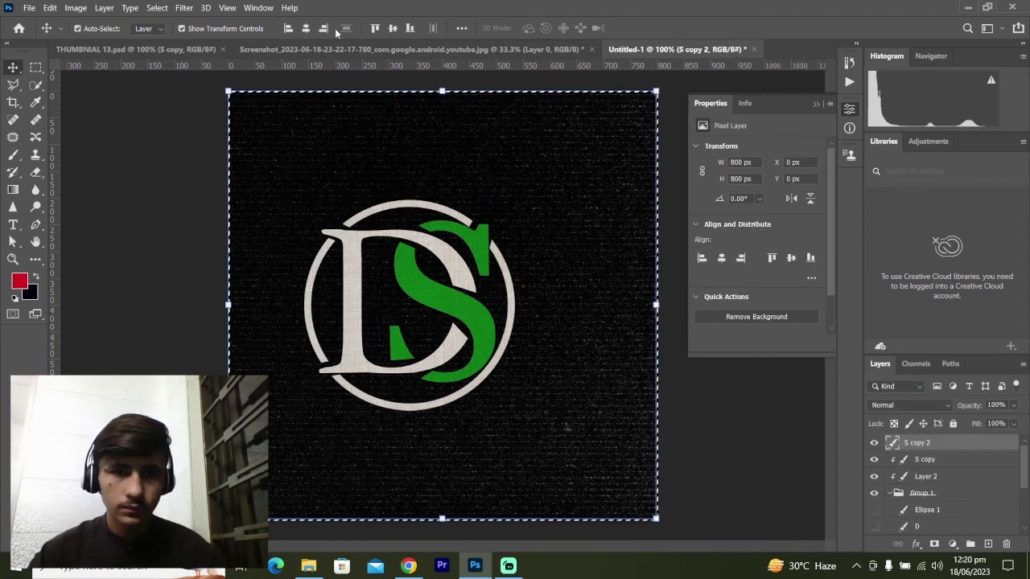
click(305, 28)
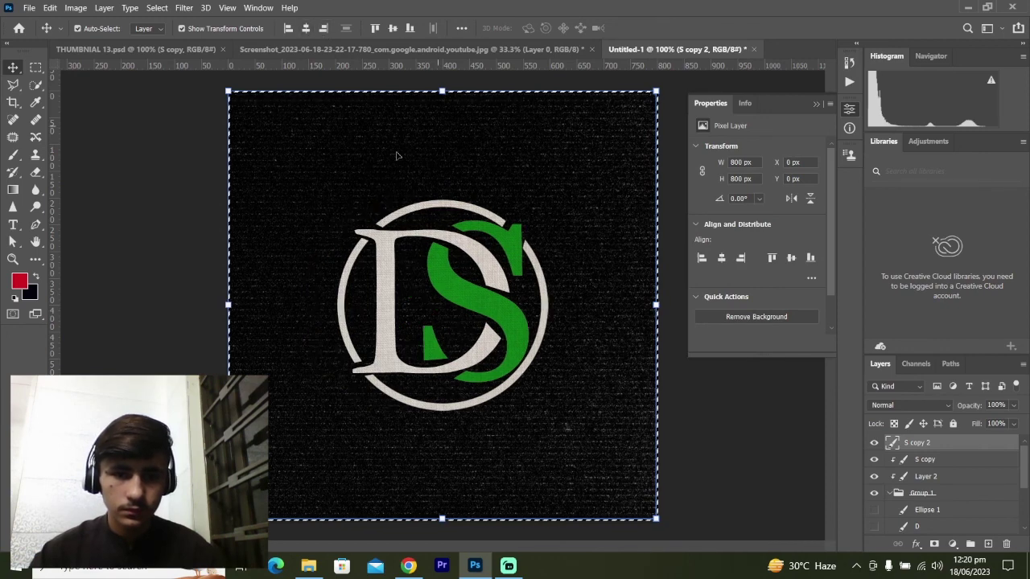
click(35, 67)
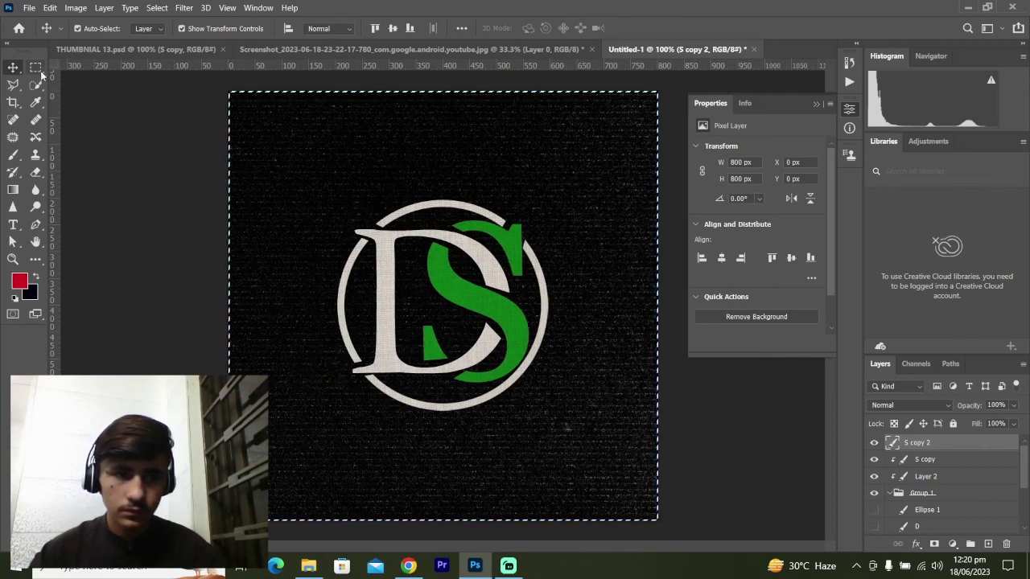
click(151, 131)
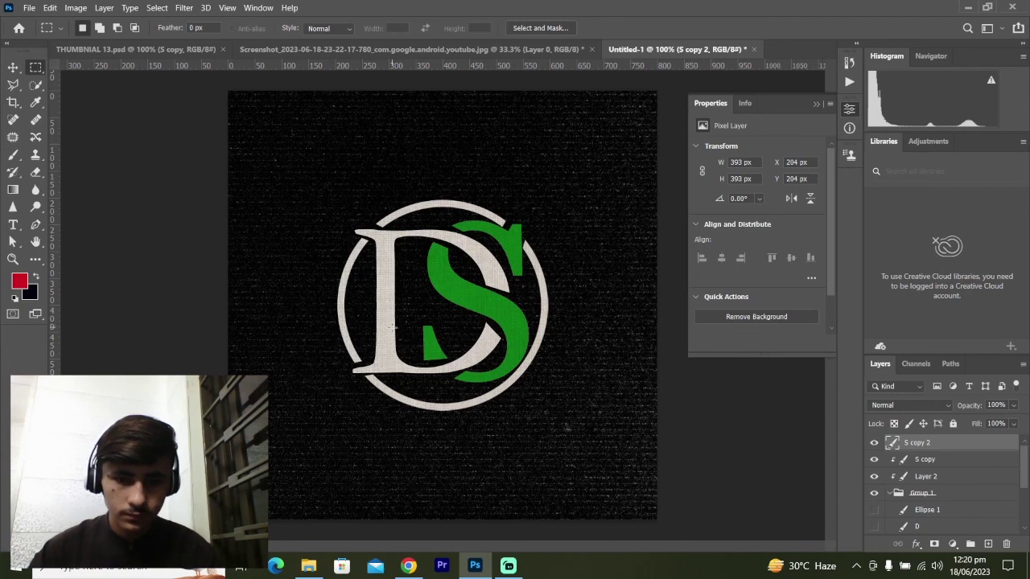